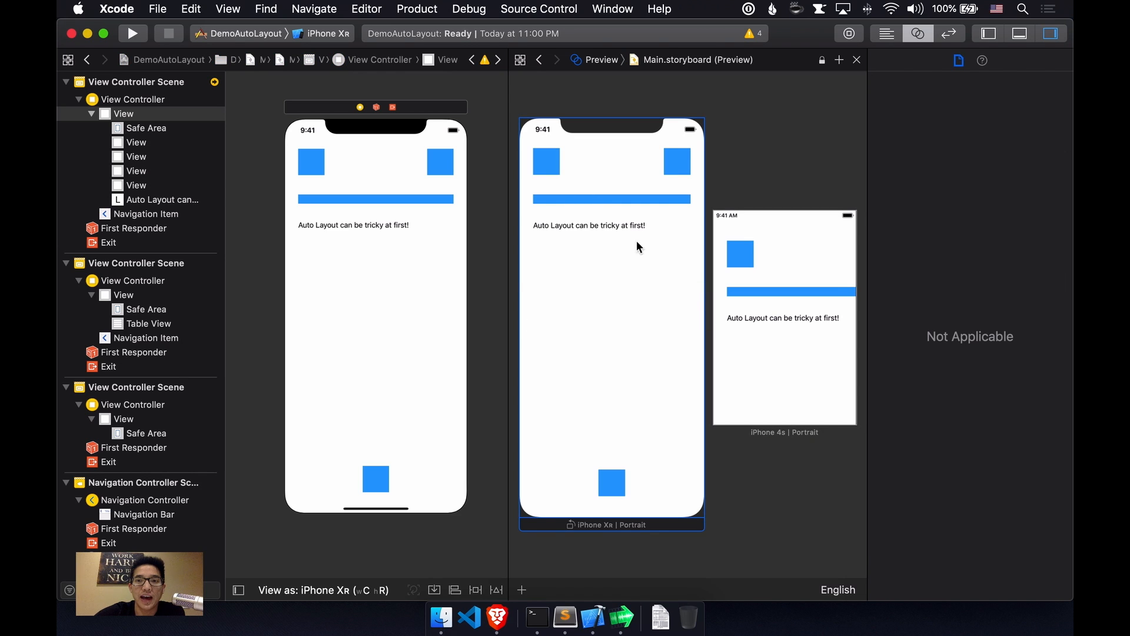
# Look through the assistant editor's display modes and the list of iPhone and iPad devices available for the storyboard preview
pyautogui.click(800, 354)
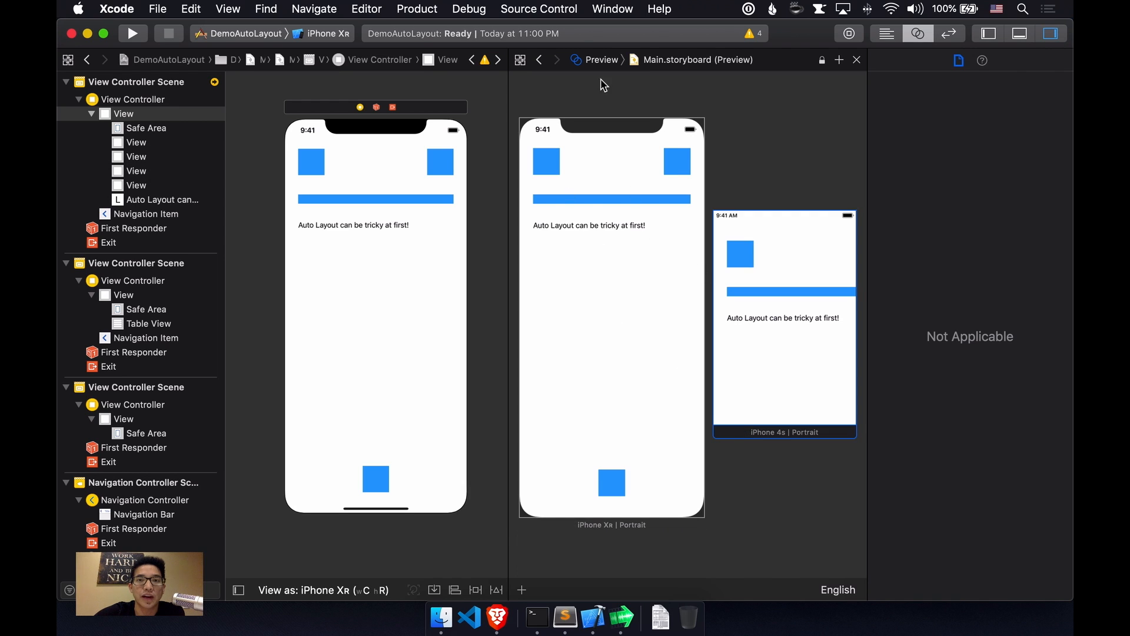
pyautogui.click(600, 59)
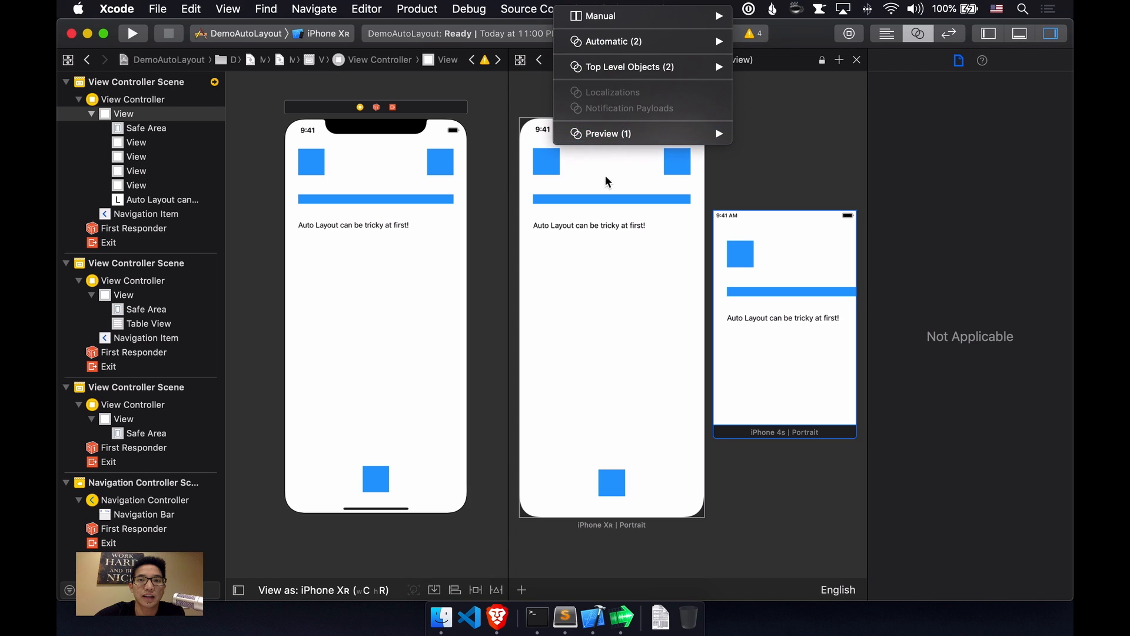
pyautogui.click(744, 184)
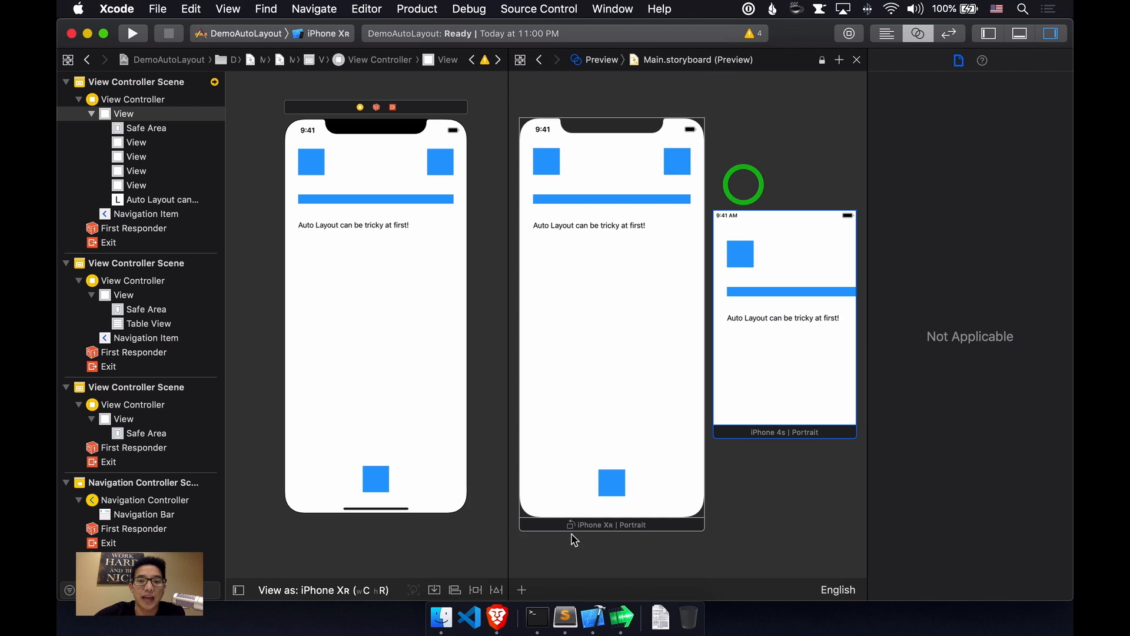
pyautogui.click(521, 589)
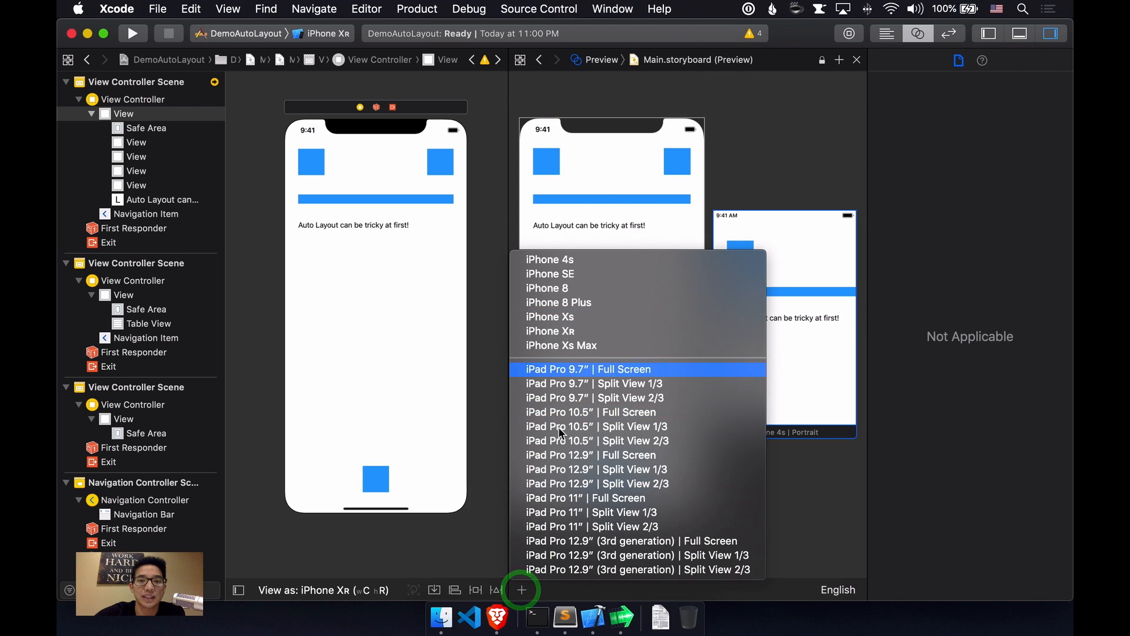
pyautogui.click(779, 96)
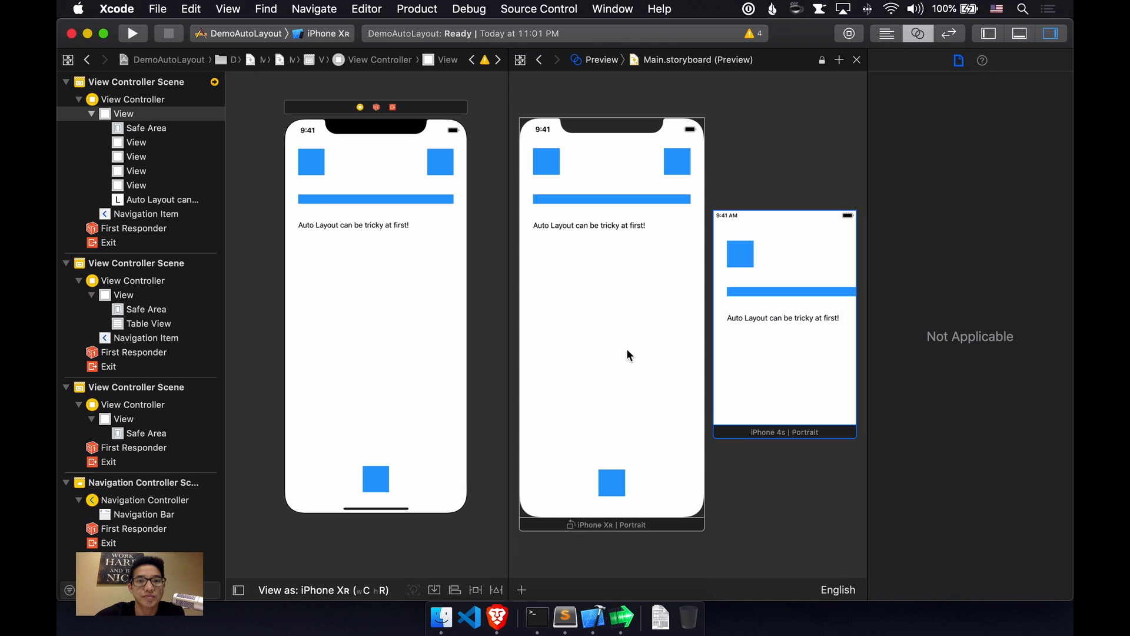
# Compare the upper-left blue square's placement on the storyboard canvas with the iPhone XR and iPhone 4s previews
pyautogui.click(496, 198)
pyautogui.click(305, 166)
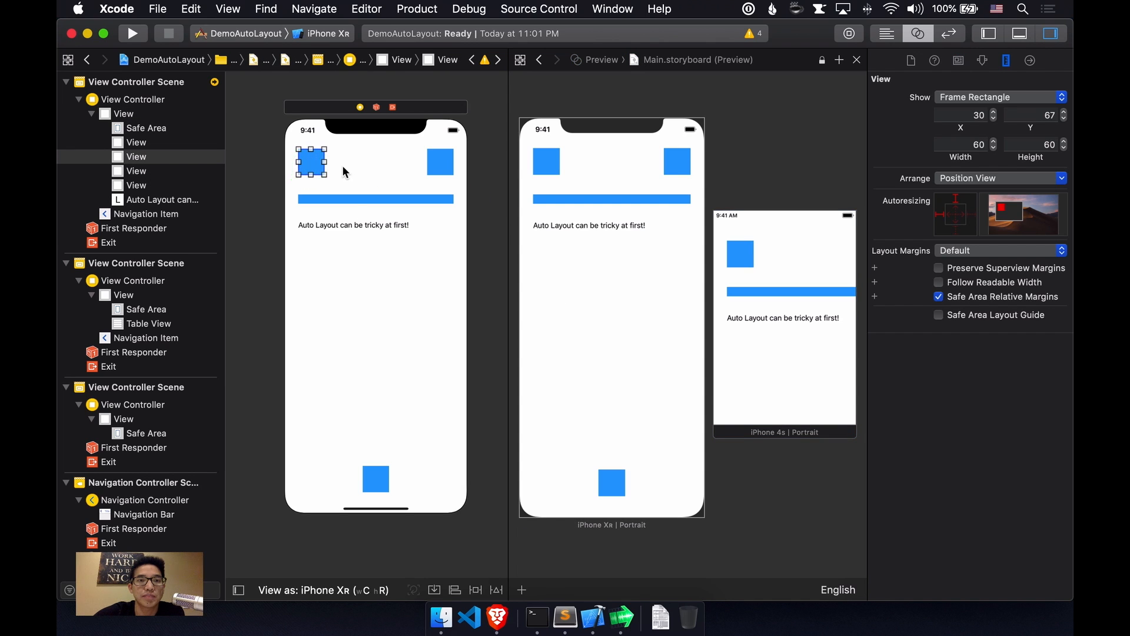
pyautogui.click(343, 170)
pyautogui.click(313, 162)
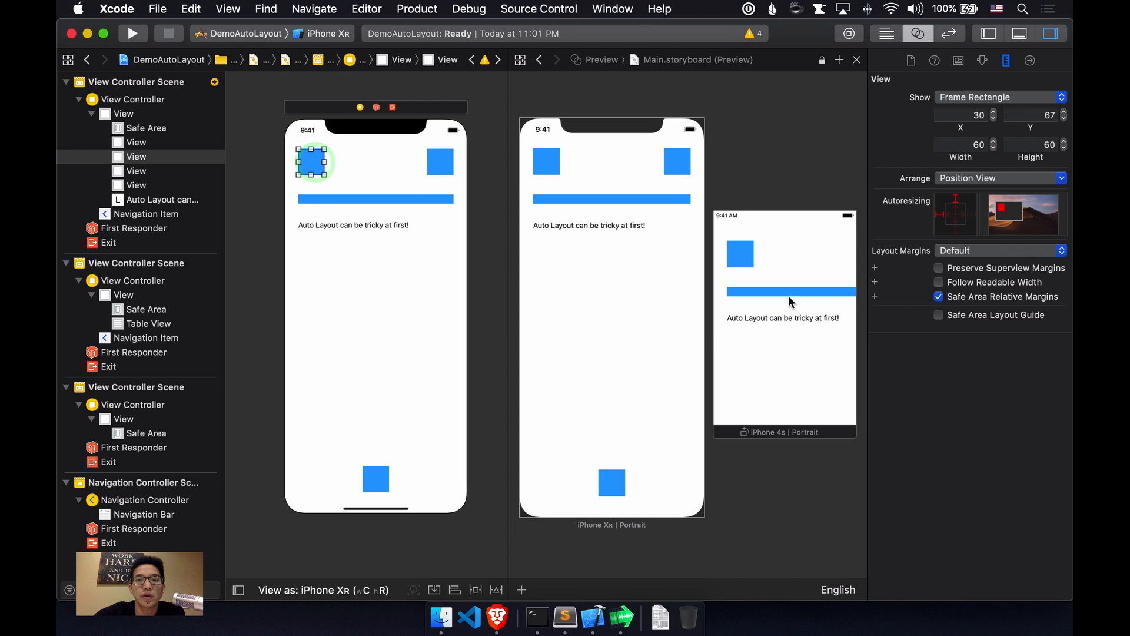
pyautogui.click(742, 254)
pyautogui.click(589, 225)
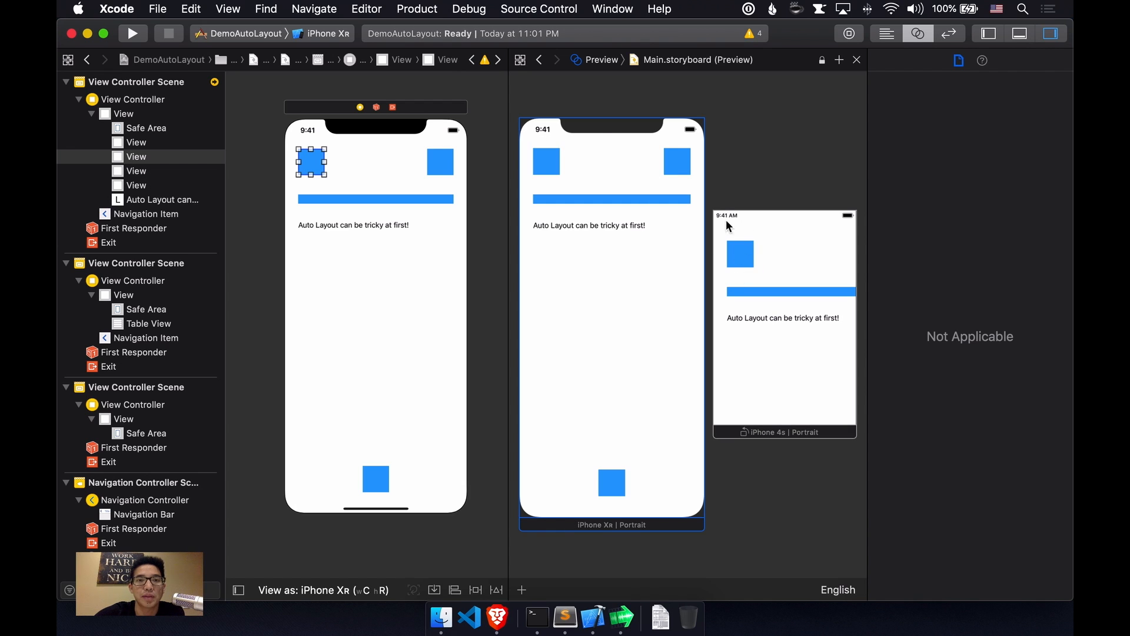
pyautogui.click(482, 154)
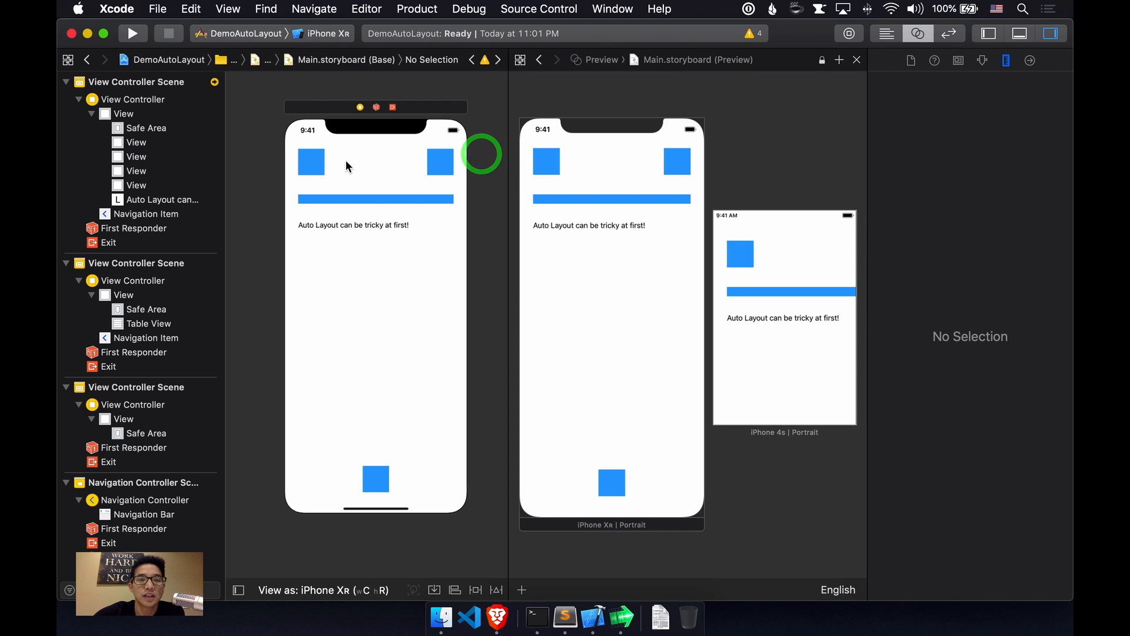
pyautogui.click(306, 160)
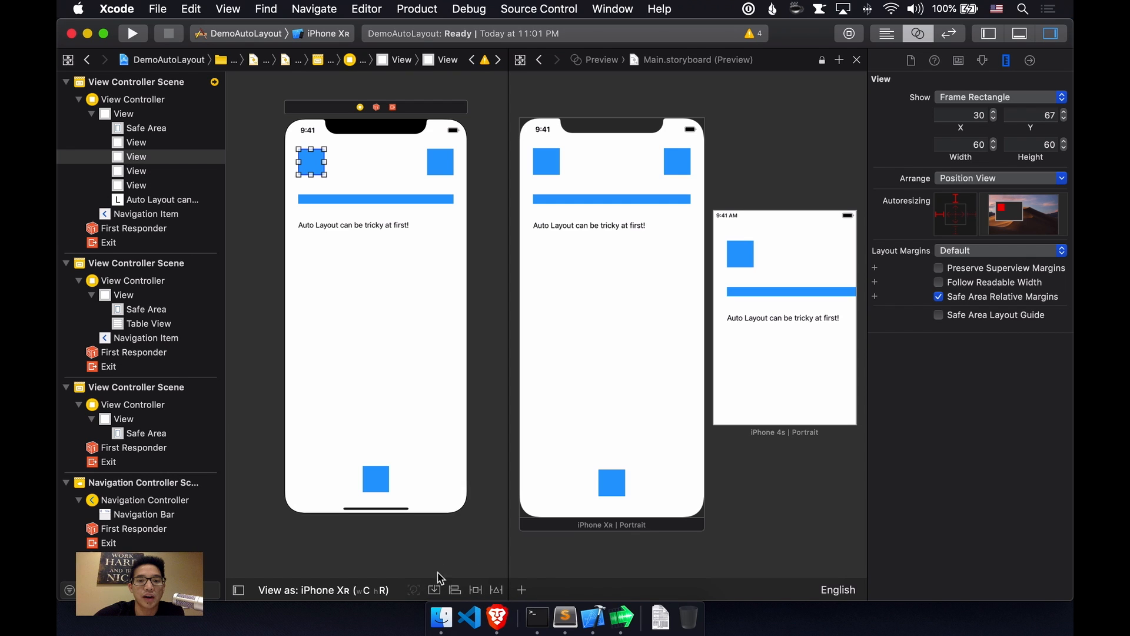
pyautogui.click(478, 590)
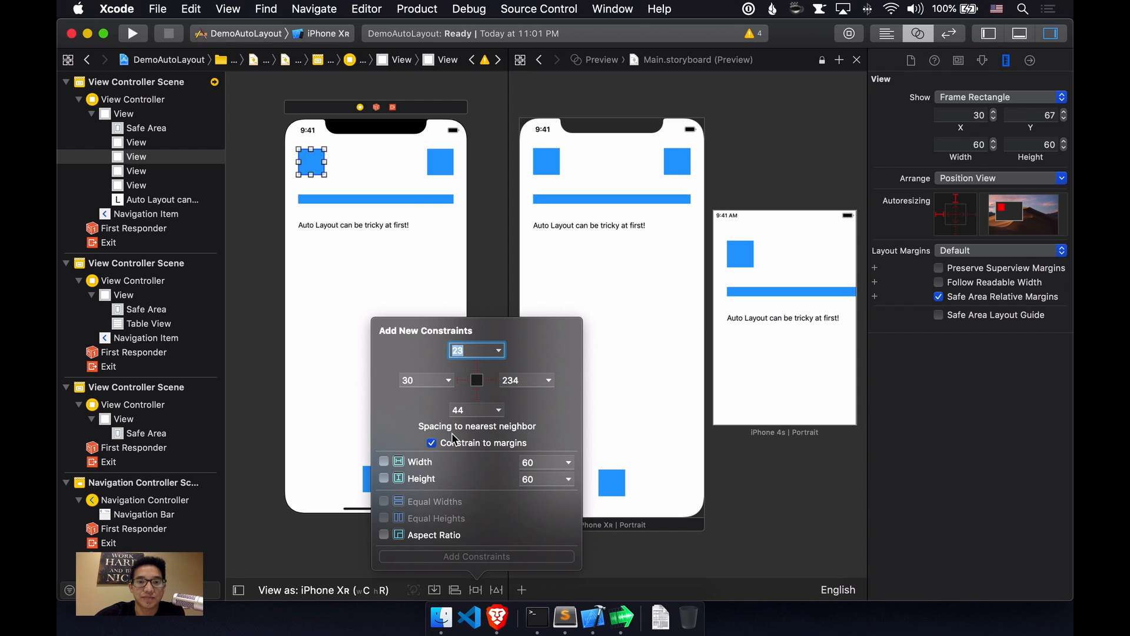
pyautogui.click(478, 370)
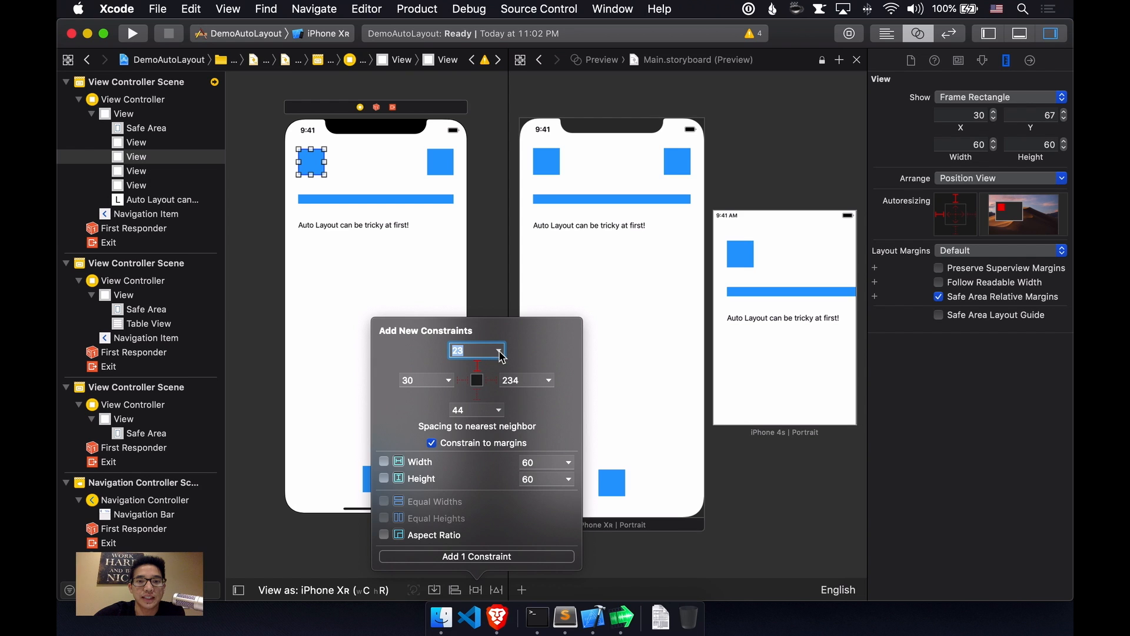
pyautogui.click(500, 351)
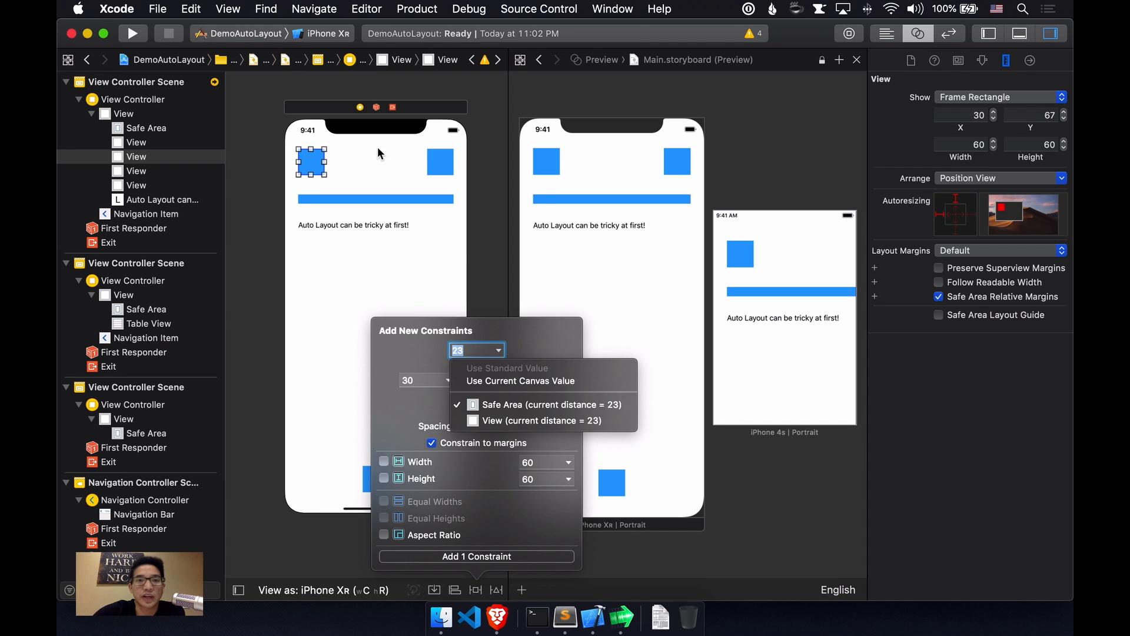
pyautogui.click(344, 176)
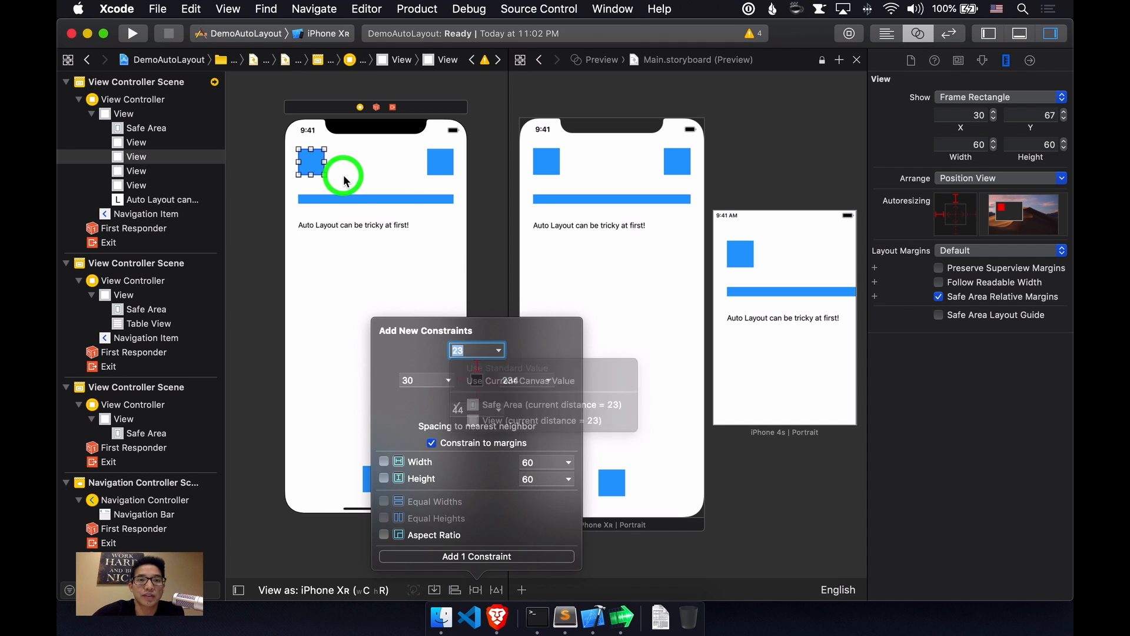
pyautogui.click(342, 162)
pyautogui.click(310, 162)
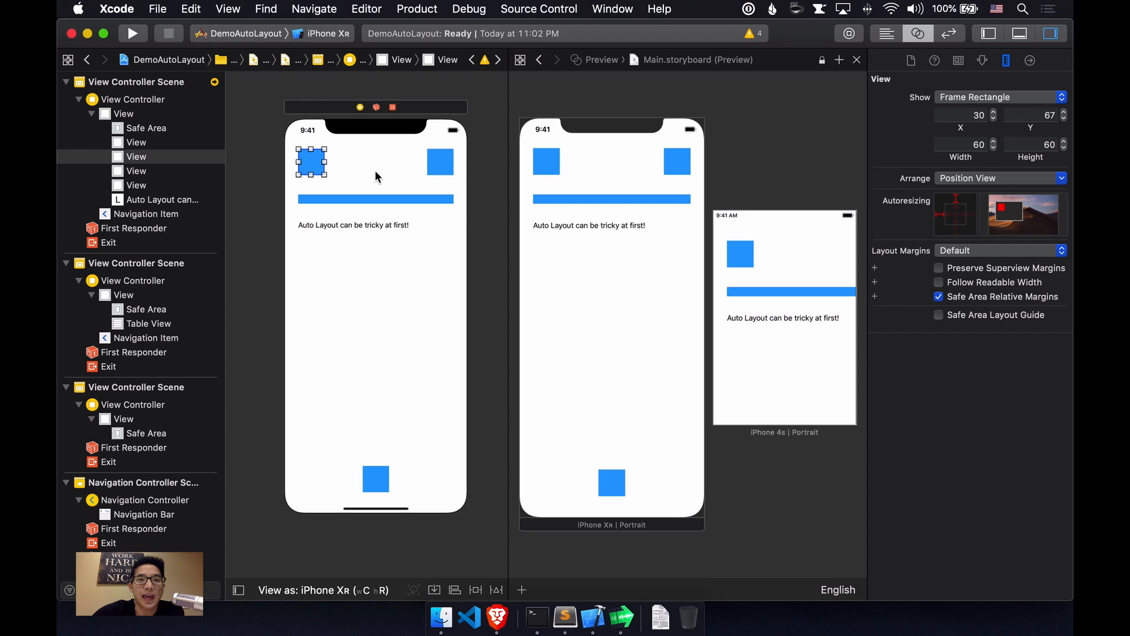
pyautogui.click(476, 591)
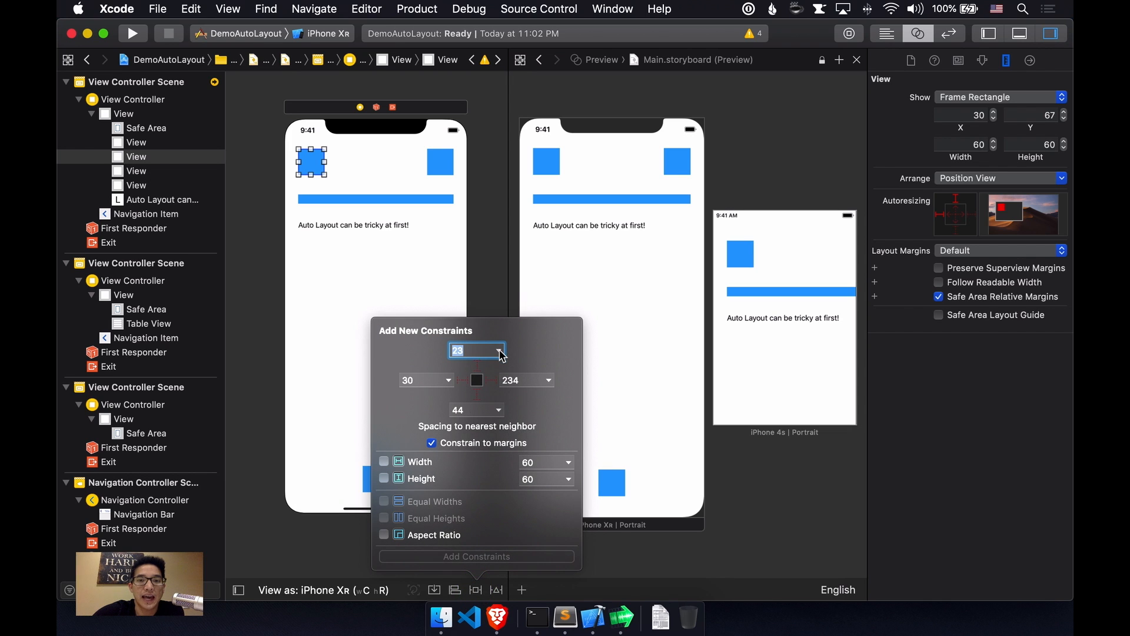
pyautogui.click(499, 351)
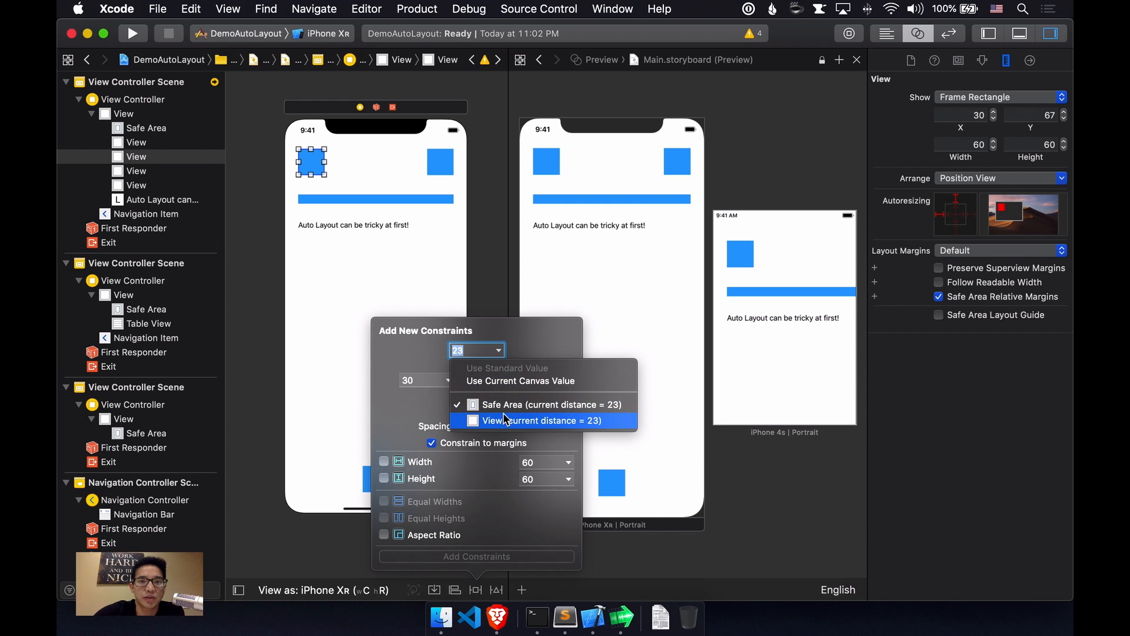
pyautogui.click(488, 222)
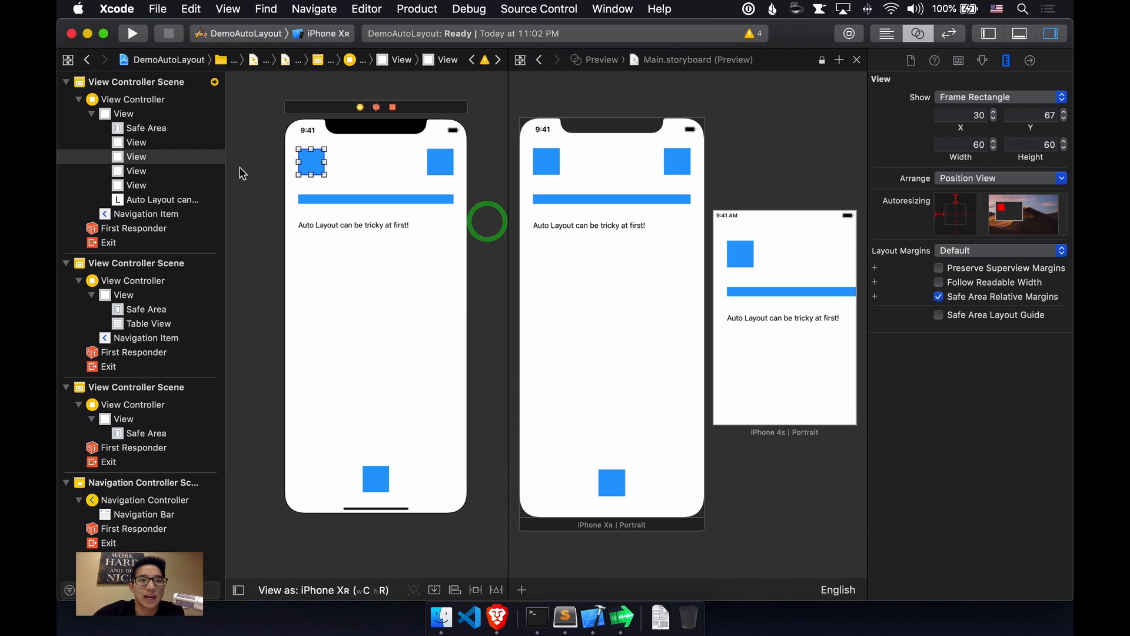
# Highlight the first view controller's Safe Area on the canvas to examine the region it covers
pyautogui.click(142, 128)
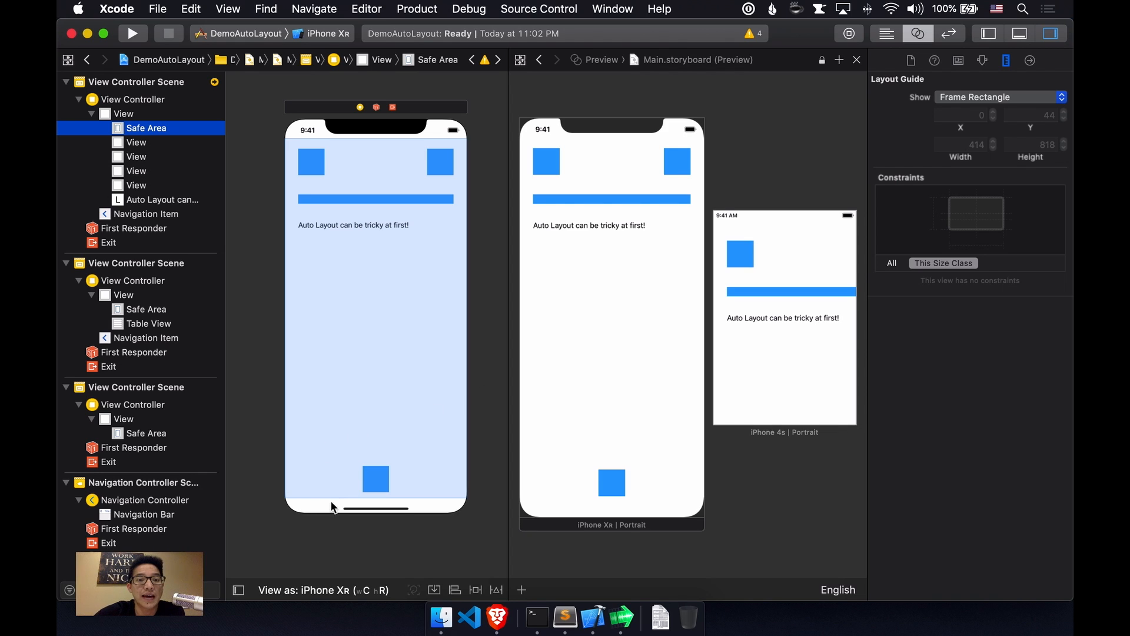
pyautogui.click(319, 156)
pyautogui.click(318, 130)
# Add a top spacing constraint of 23 from the upper-left blue square to the Safe Area
pyautogui.click(313, 159)
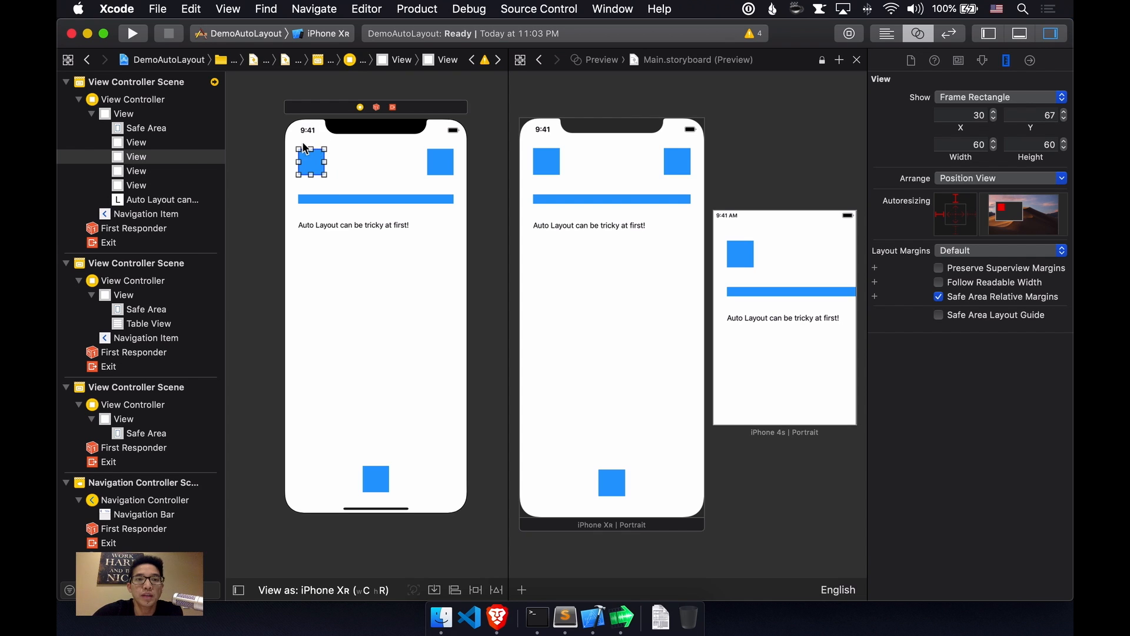
pyautogui.click(356, 166)
pyautogui.click(303, 164)
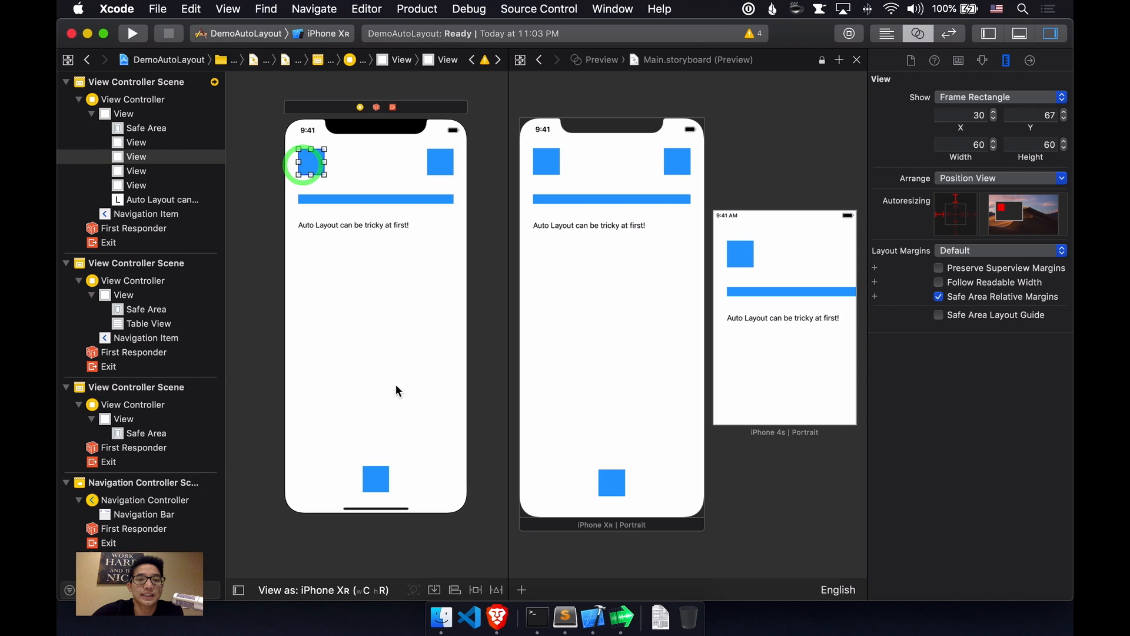
pyautogui.click(475, 590)
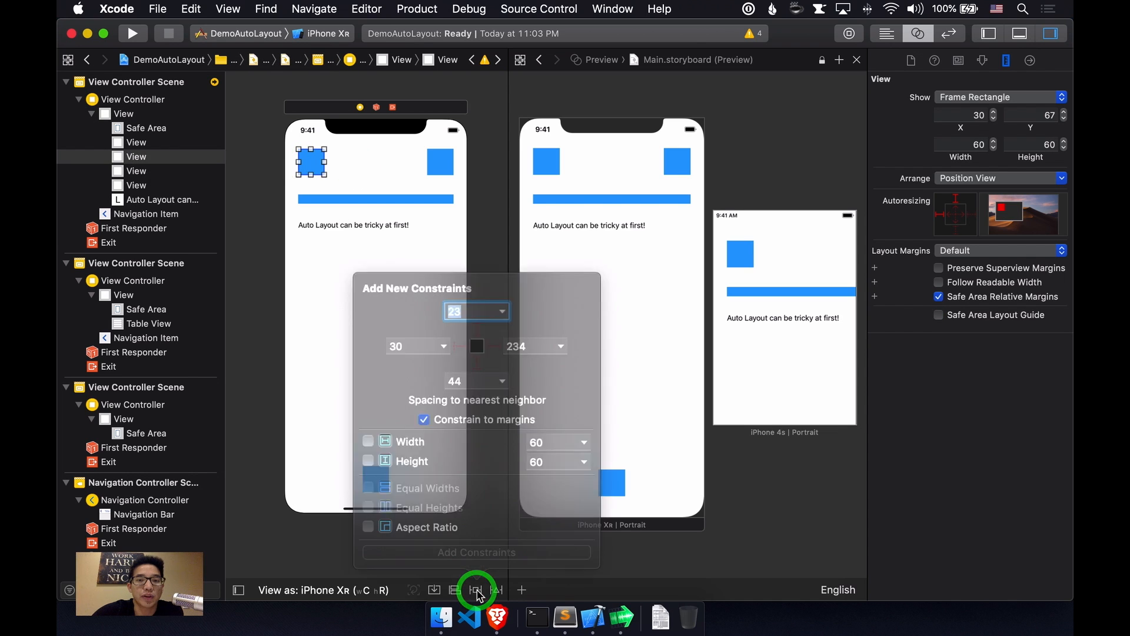
pyautogui.click(501, 351)
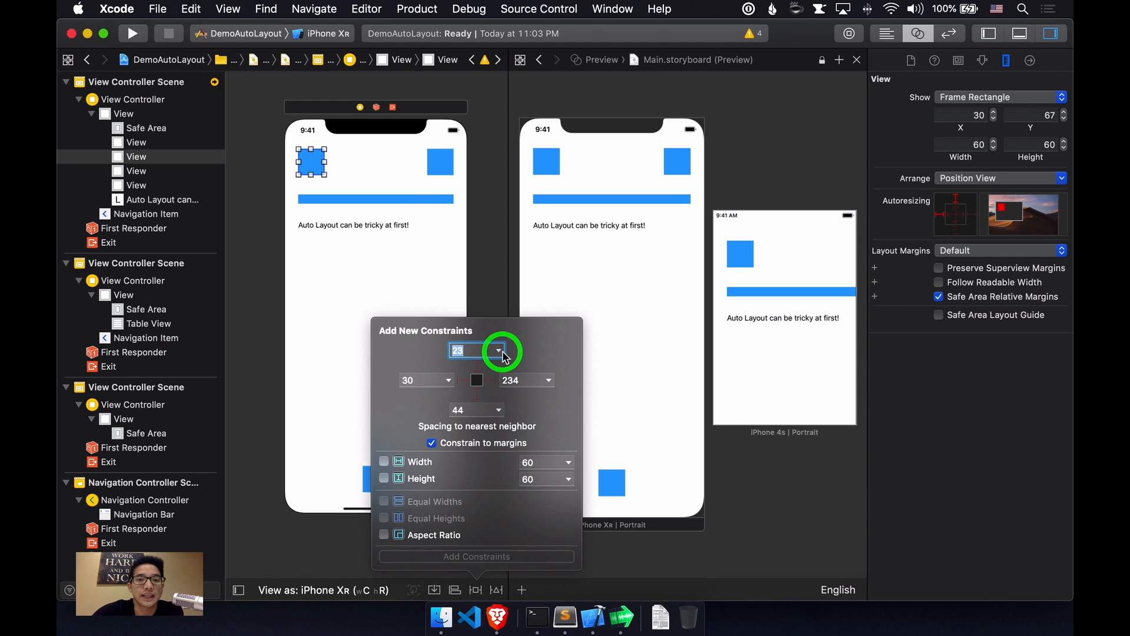
pyautogui.click(501, 352)
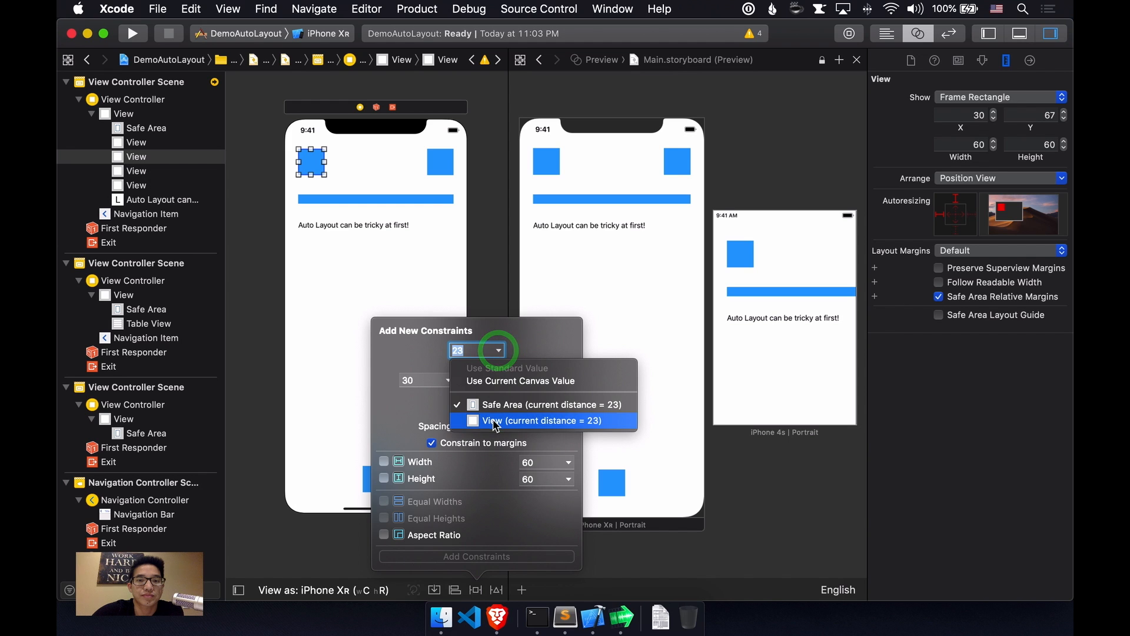
pyautogui.click(536, 340)
pyautogui.click(475, 362)
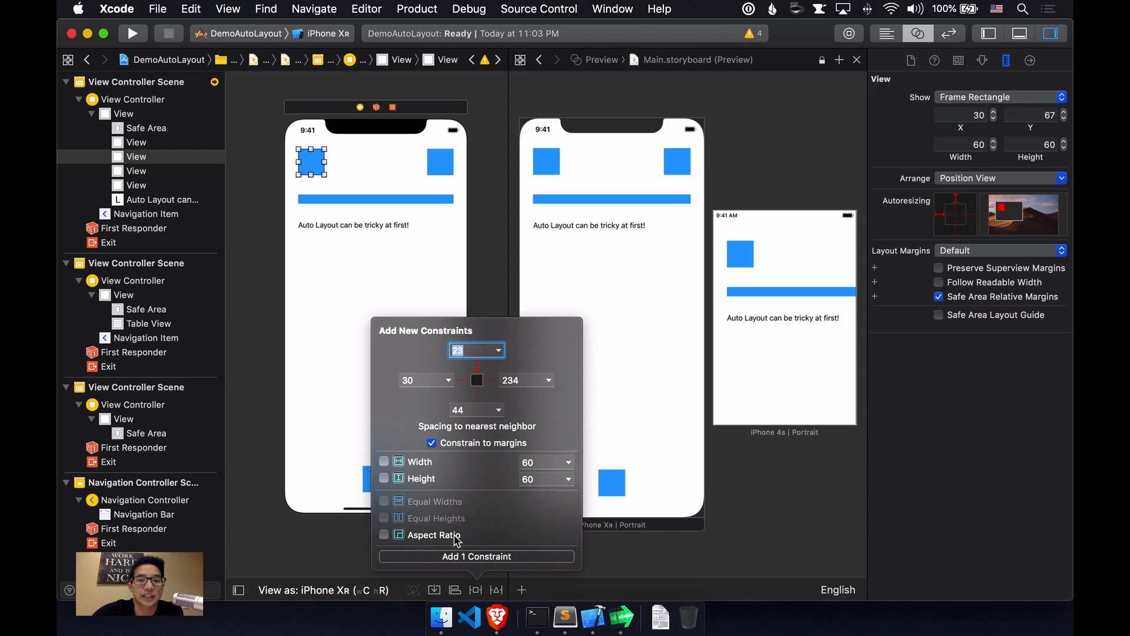
pyautogui.click(465, 556)
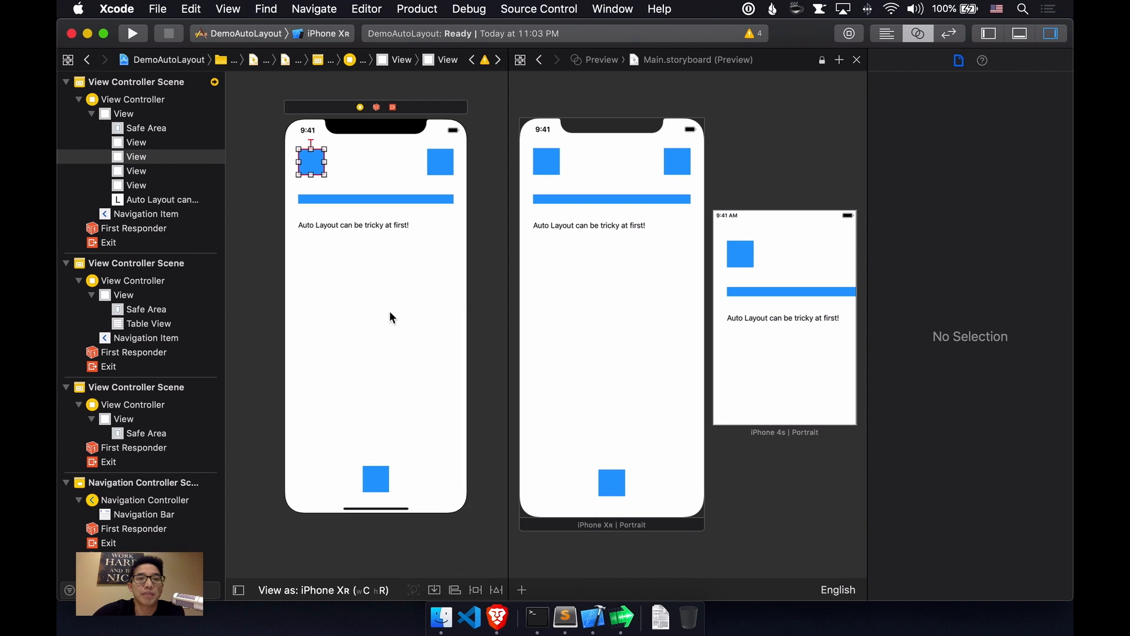
# Inspect the upper-left blue square's size settings and its top constraint to the Safe Area
pyautogui.click(310, 157)
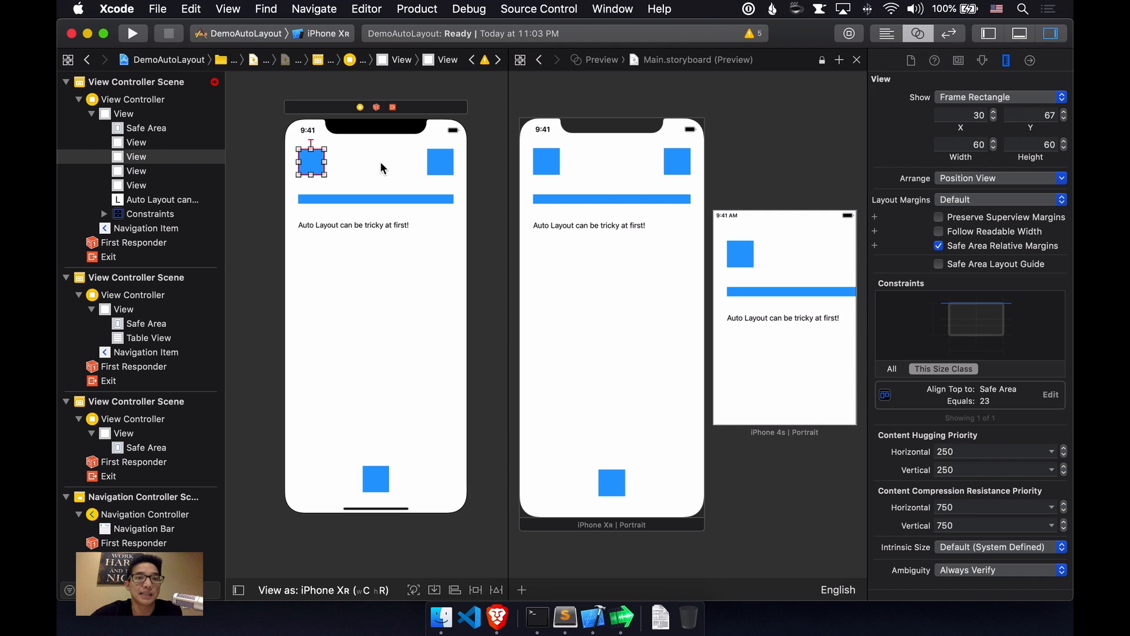
pyautogui.click(338, 164)
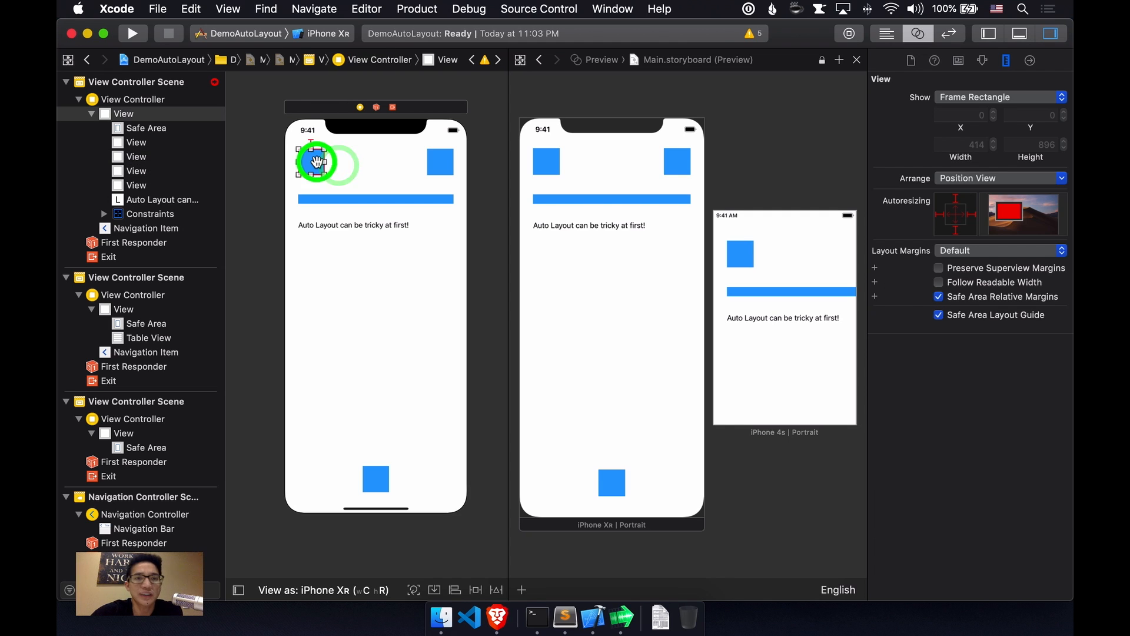
pyautogui.click(317, 162)
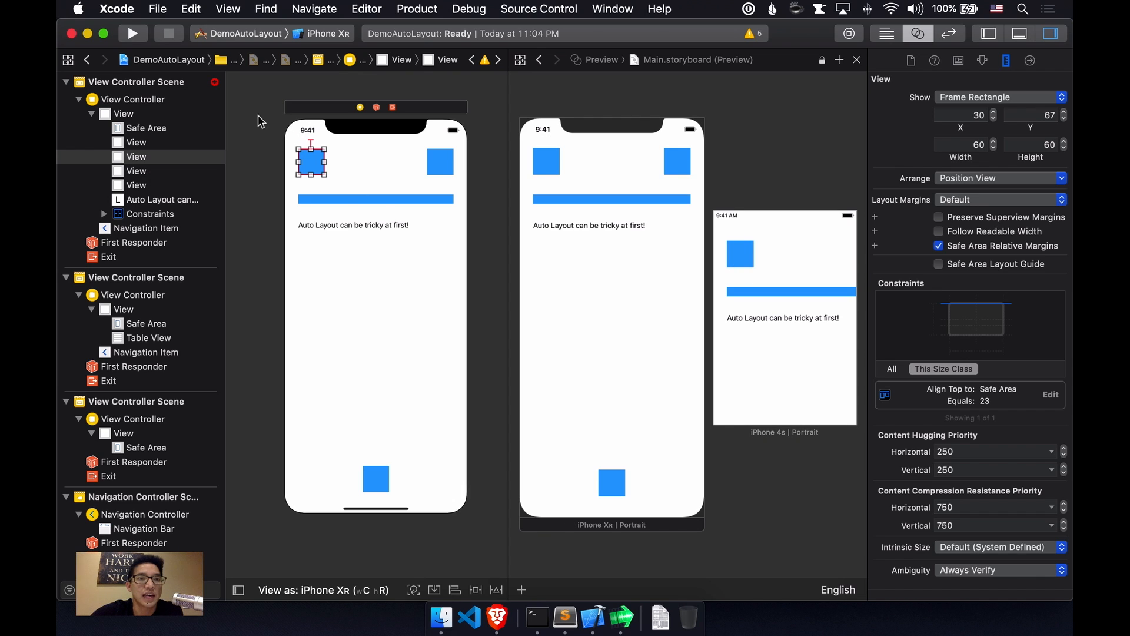
# Open the first view controller's layout issues and examine the missing constraints alongside the upper-left blue square's existing top constraint
pyautogui.click(215, 82)
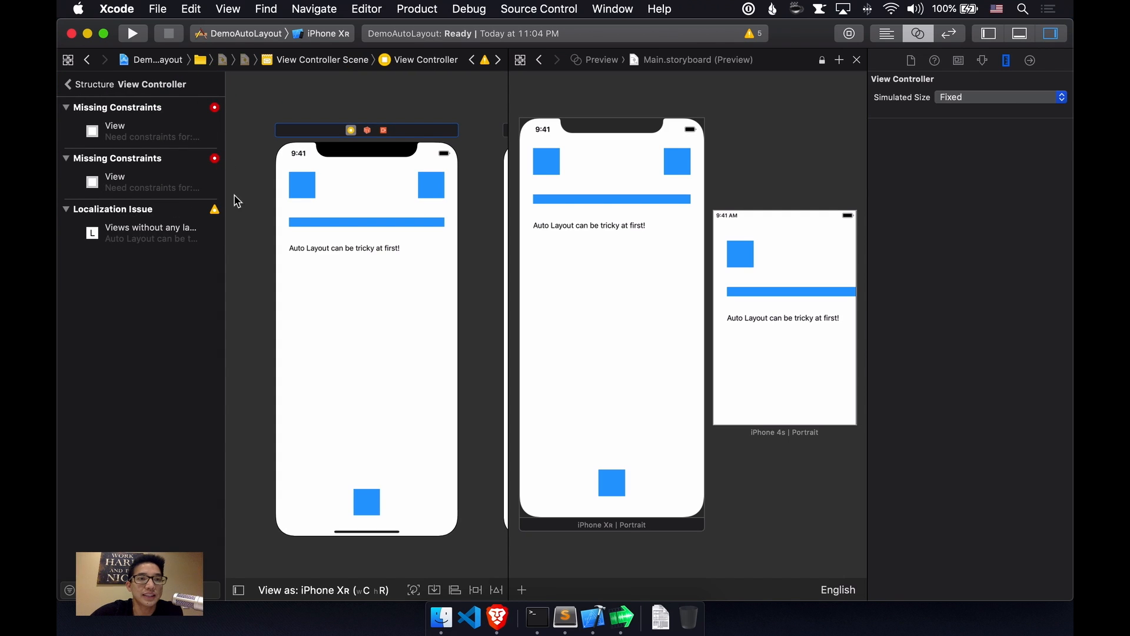
pyautogui.click(301, 184)
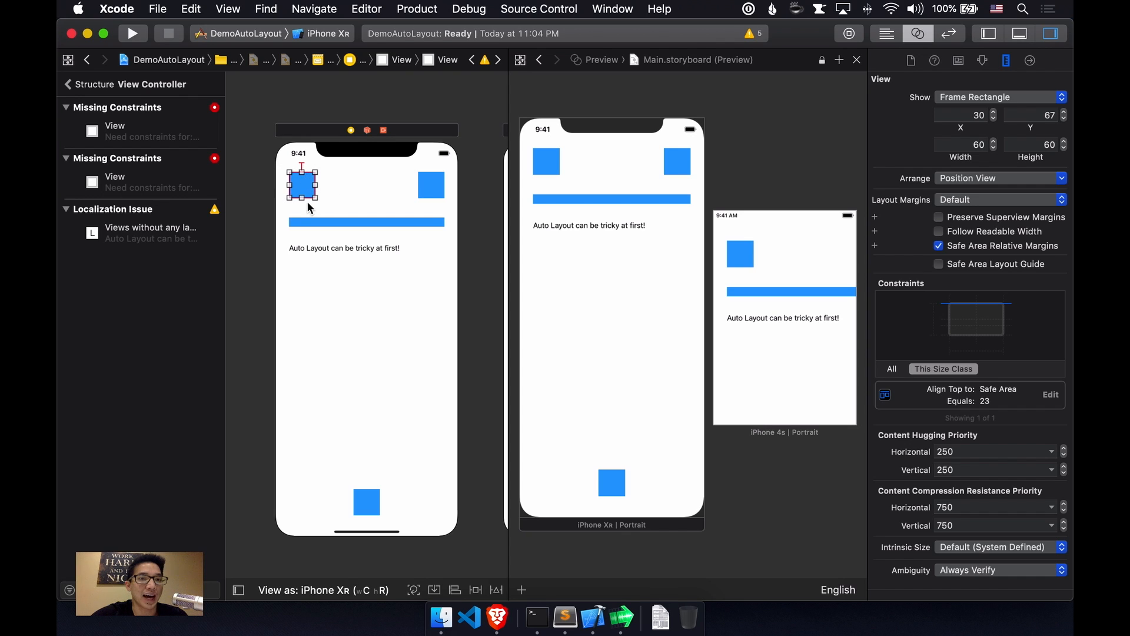
pyautogui.click(302, 166)
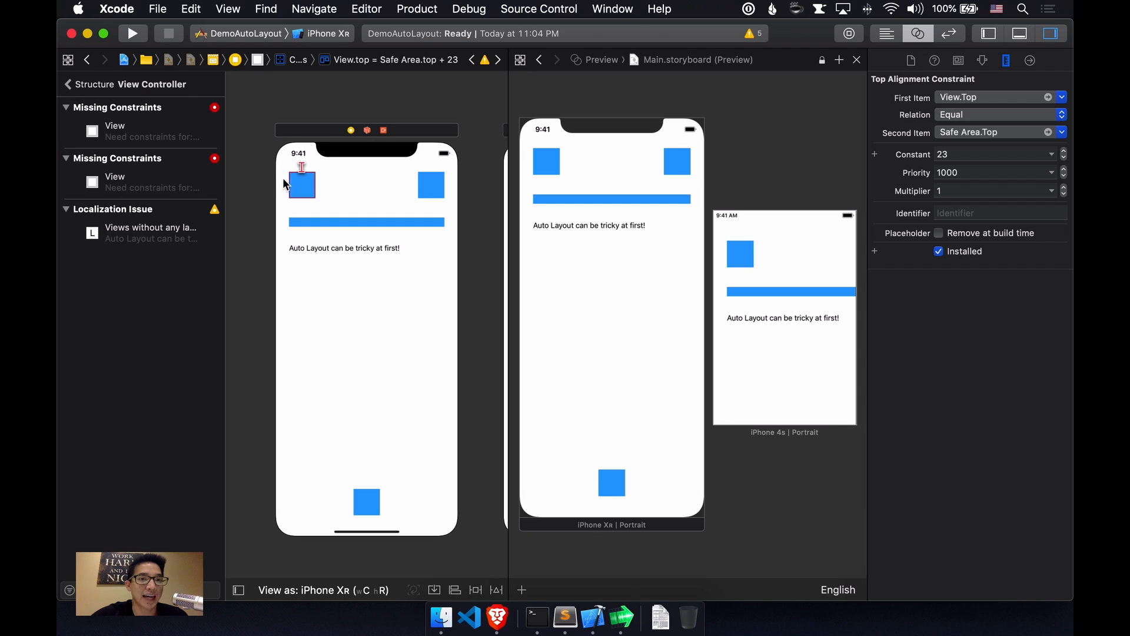
pyautogui.click(164, 138)
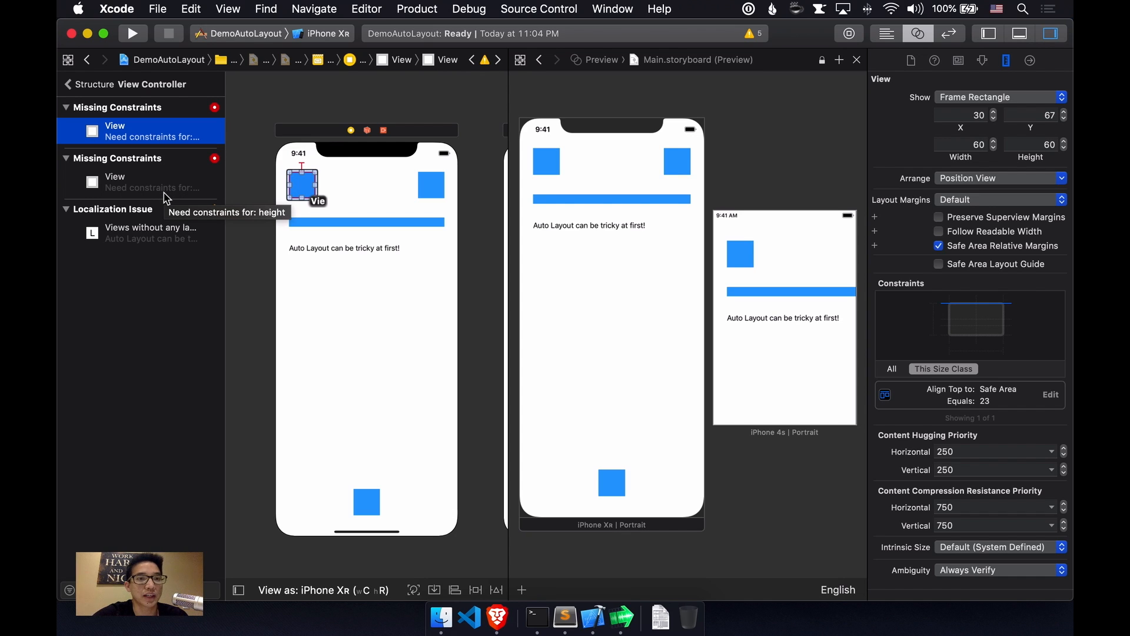
pyautogui.click(253, 195)
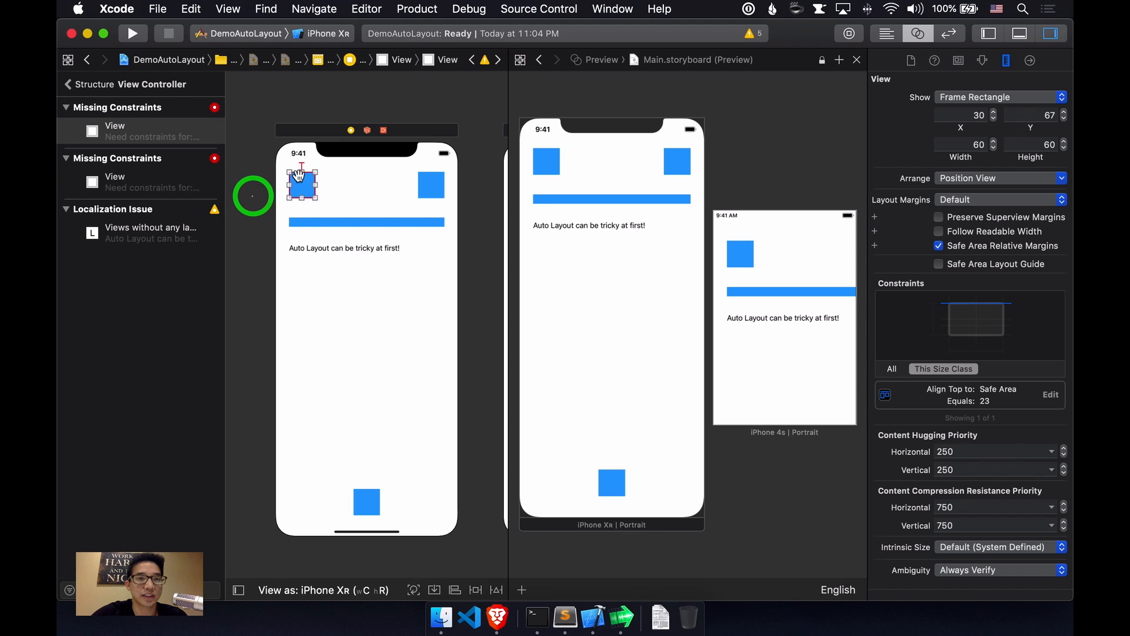
pyautogui.click(345, 196)
pyautogui.click(303, 184)
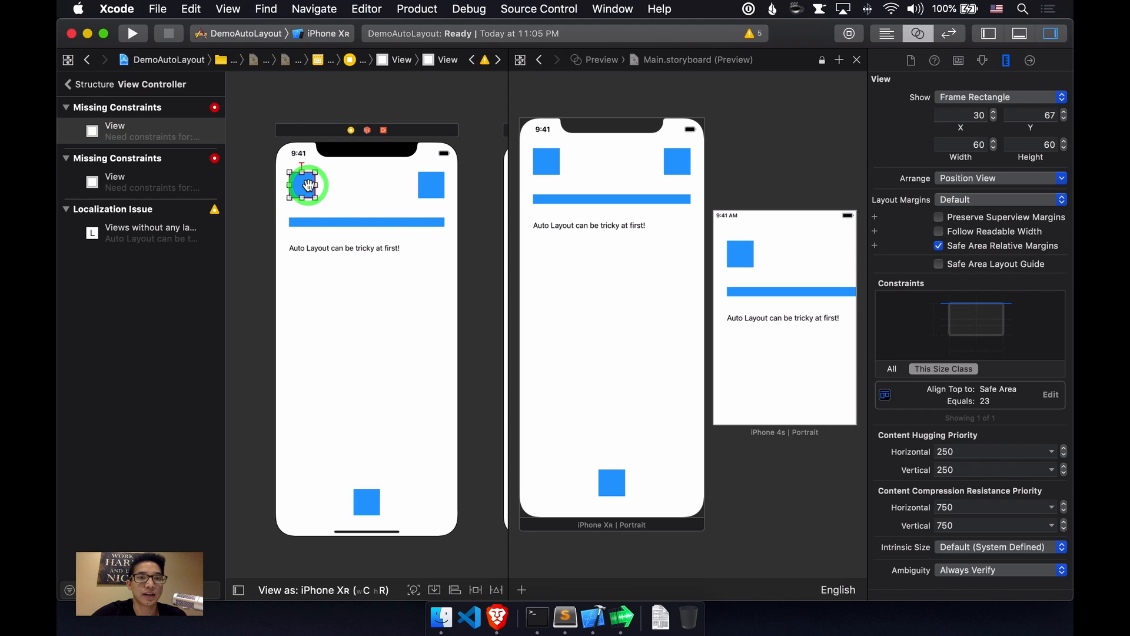
# Add a leading spacing constraint of 30 from the upper-left blue square to the Safe Area
pyautogui.click(302, 166)
pyautogui.click(302, 188)
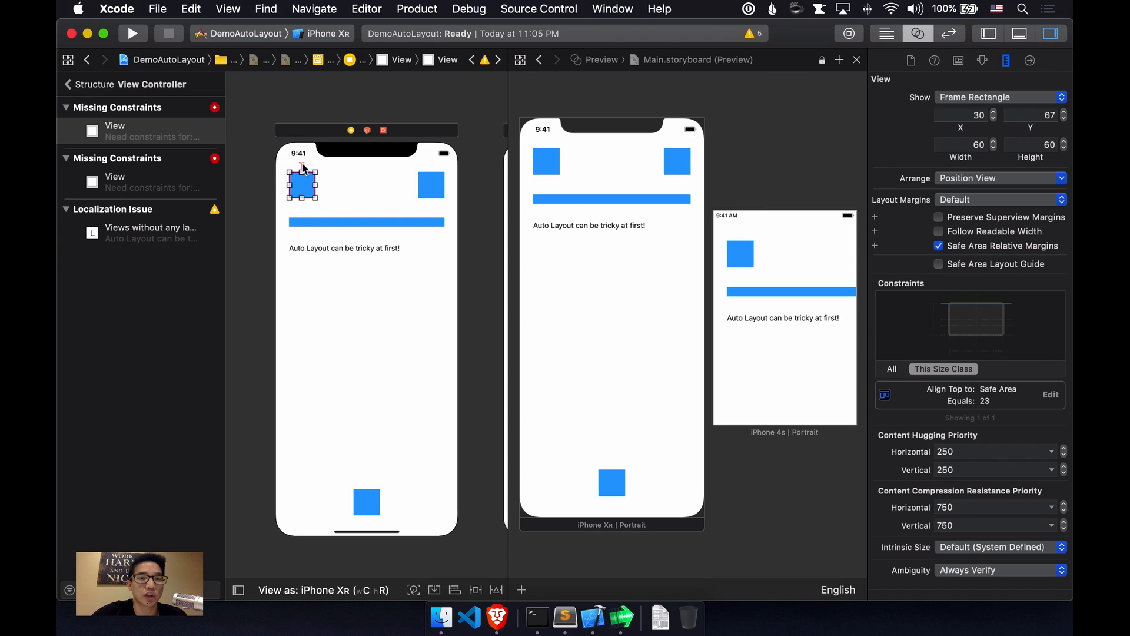
pyautogui.click(476, 590)
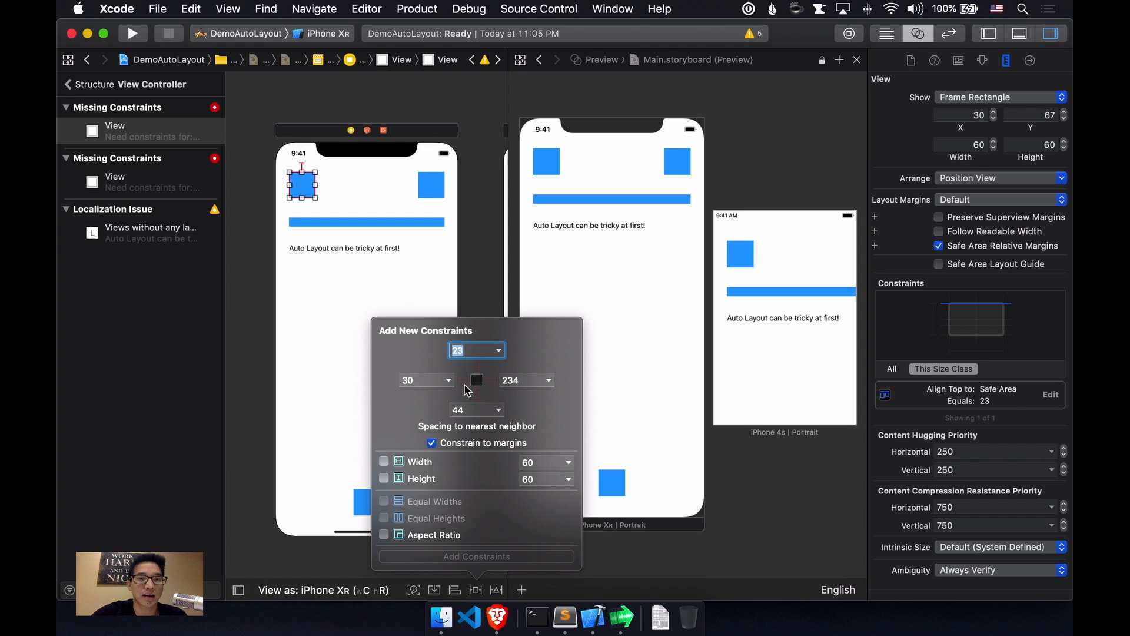
pyautogui.click(464, 380)
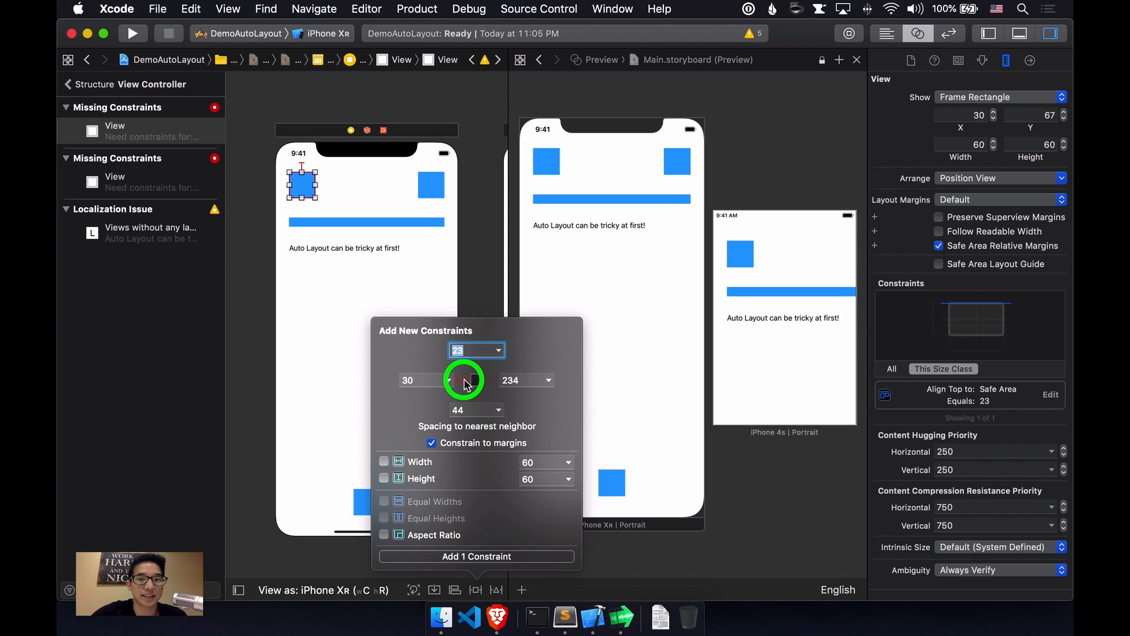
pyautogui.click(452, 381)
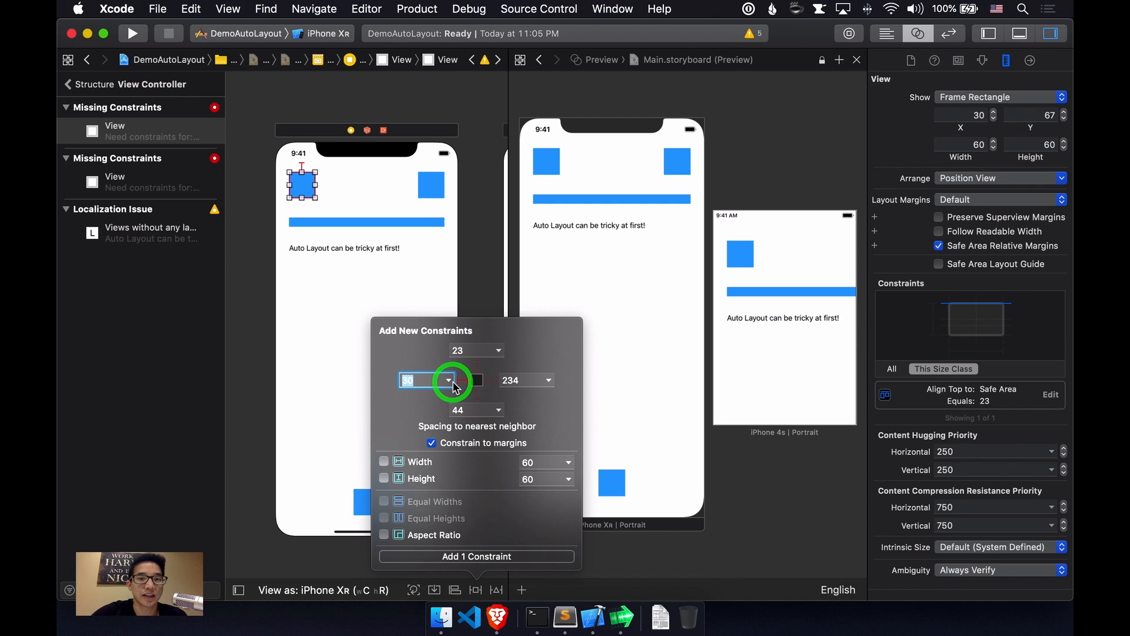
pyautogui.click(450, 381)
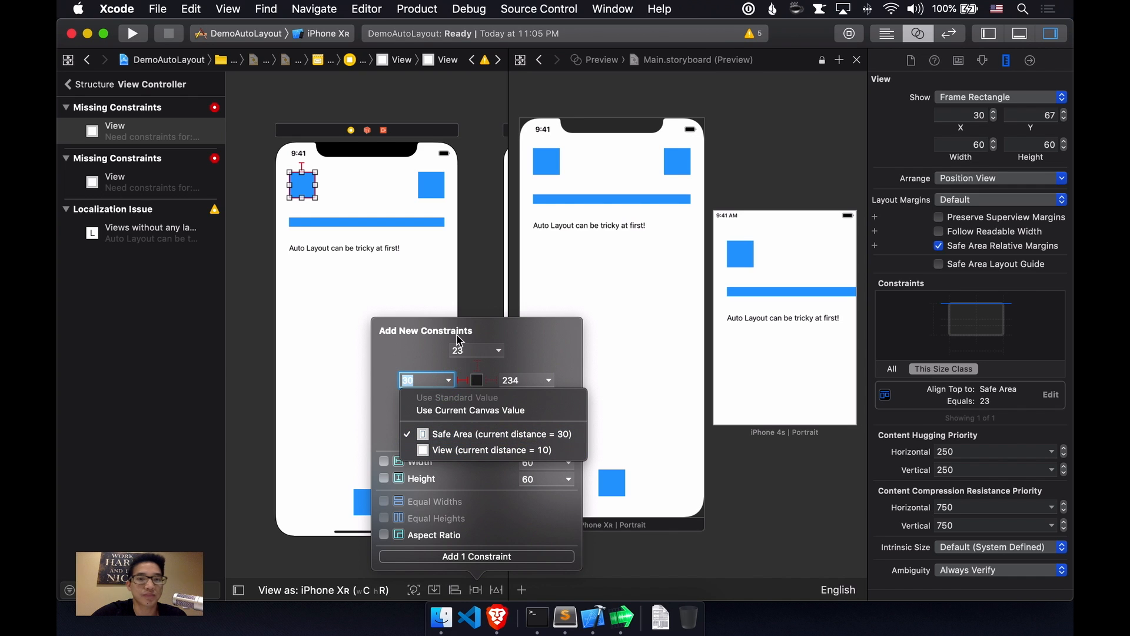
pyautogui.click(451, 370)
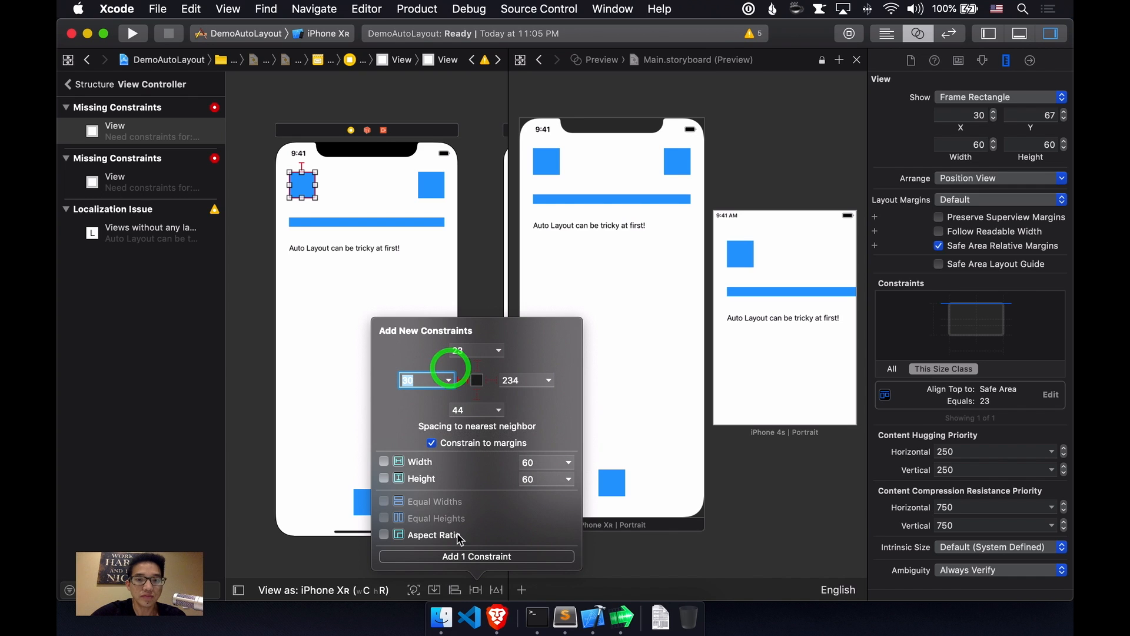
pyautogui.click(470, 558)
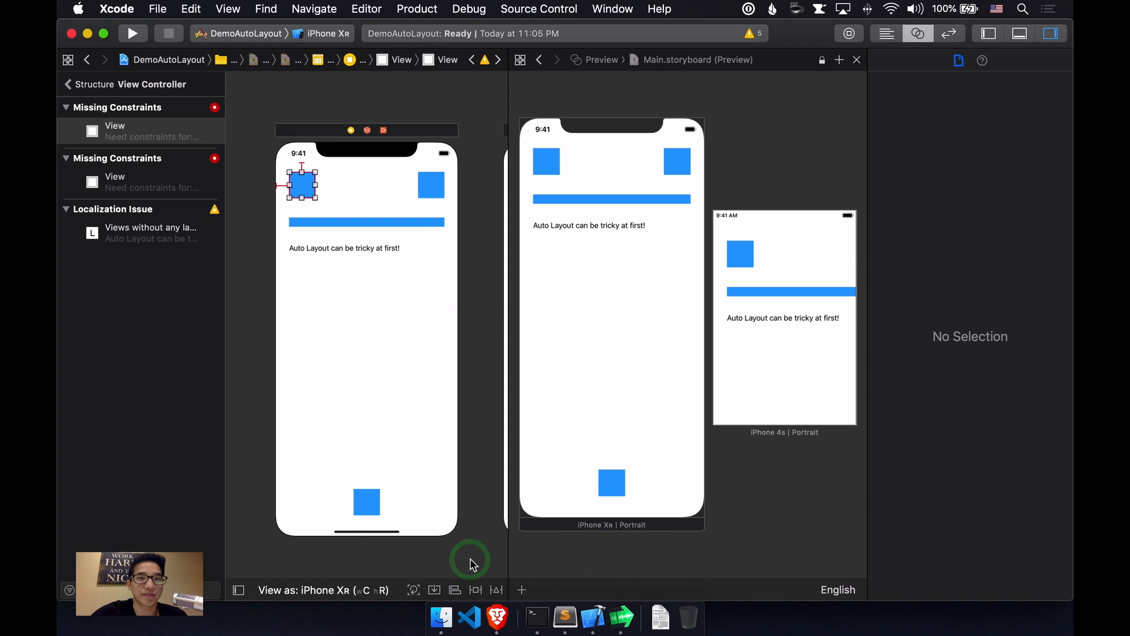
# Add width and height constraints of 60 to the upper-left blue square
pyautogui.click(299, 195)
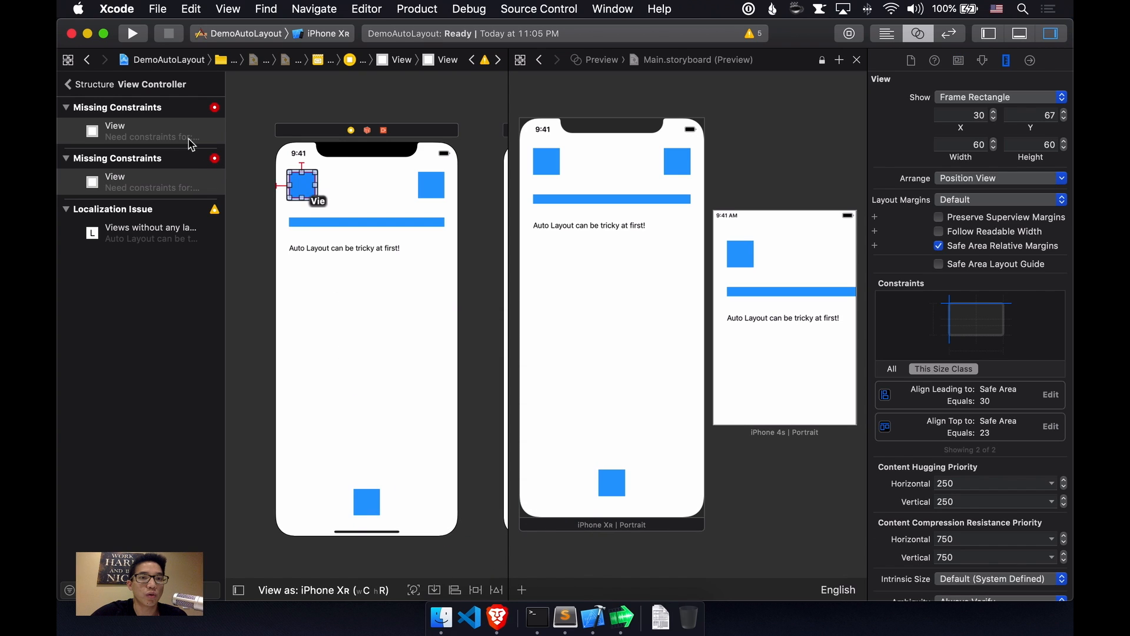
pyautogui.click(330, 201)
pyautogui.click(302, 183)
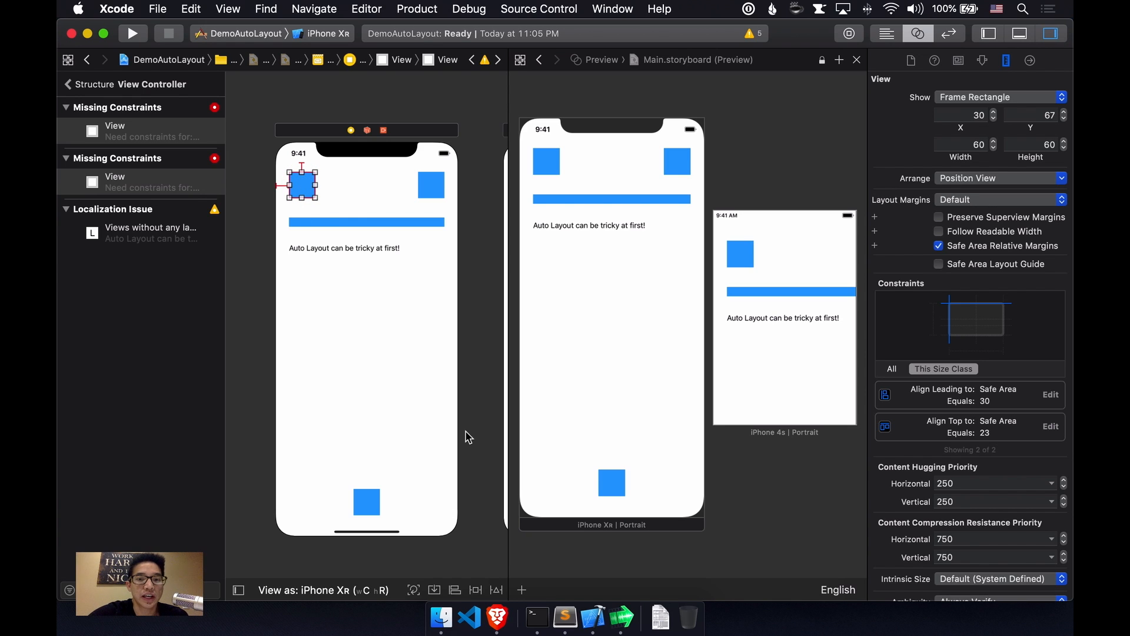
pyautogui.click(476, 590)
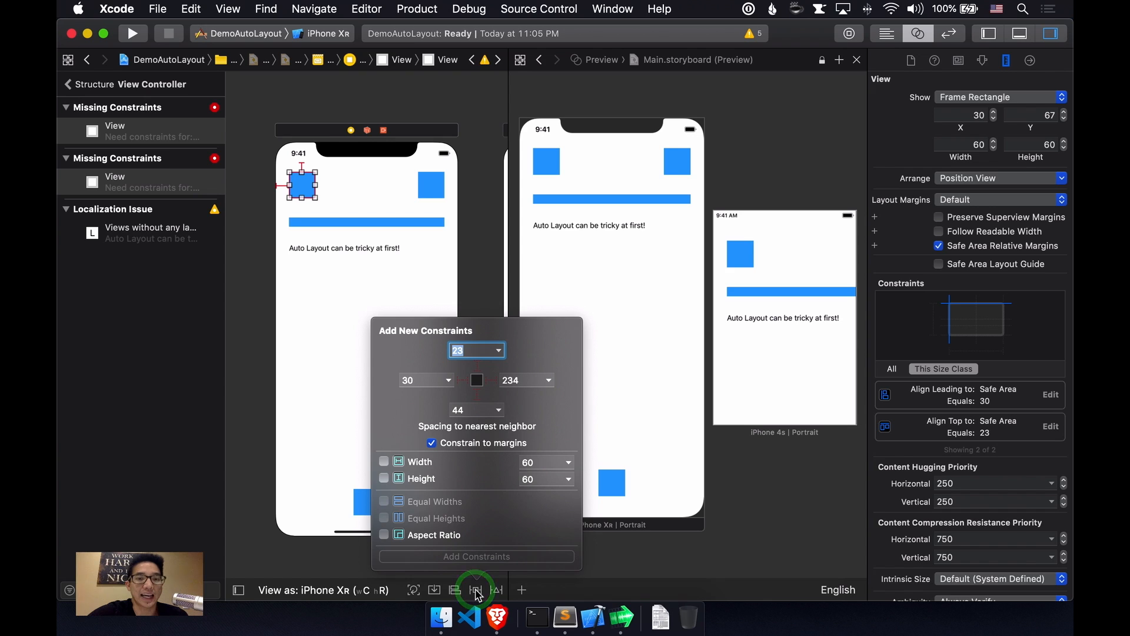
pyautogui.click(383, 463)
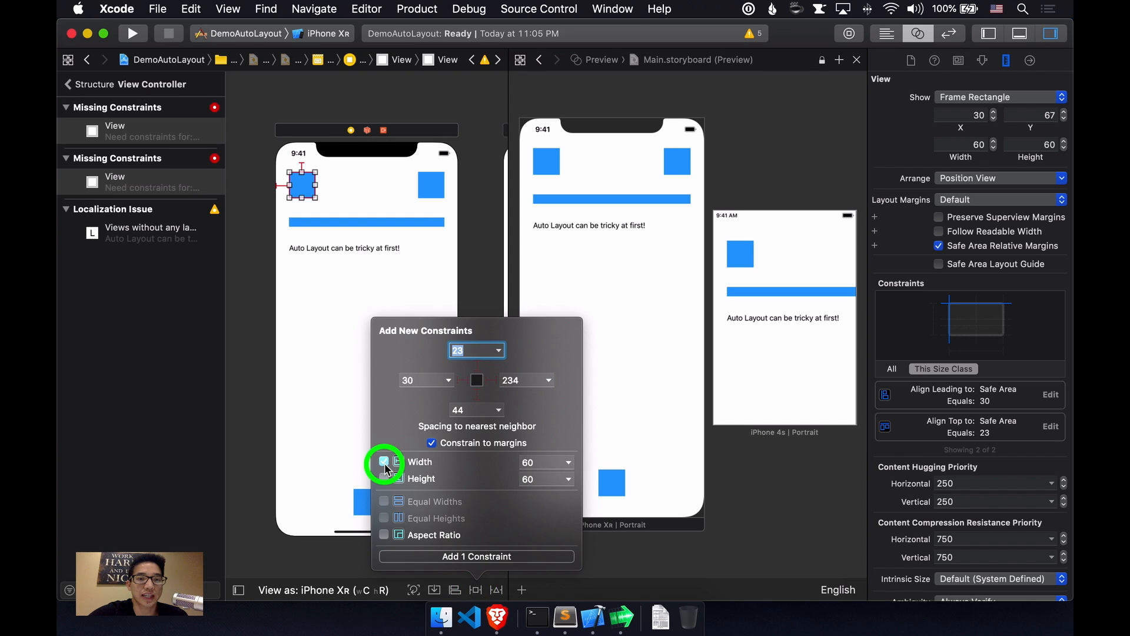
pyautogui.click(384, 477)
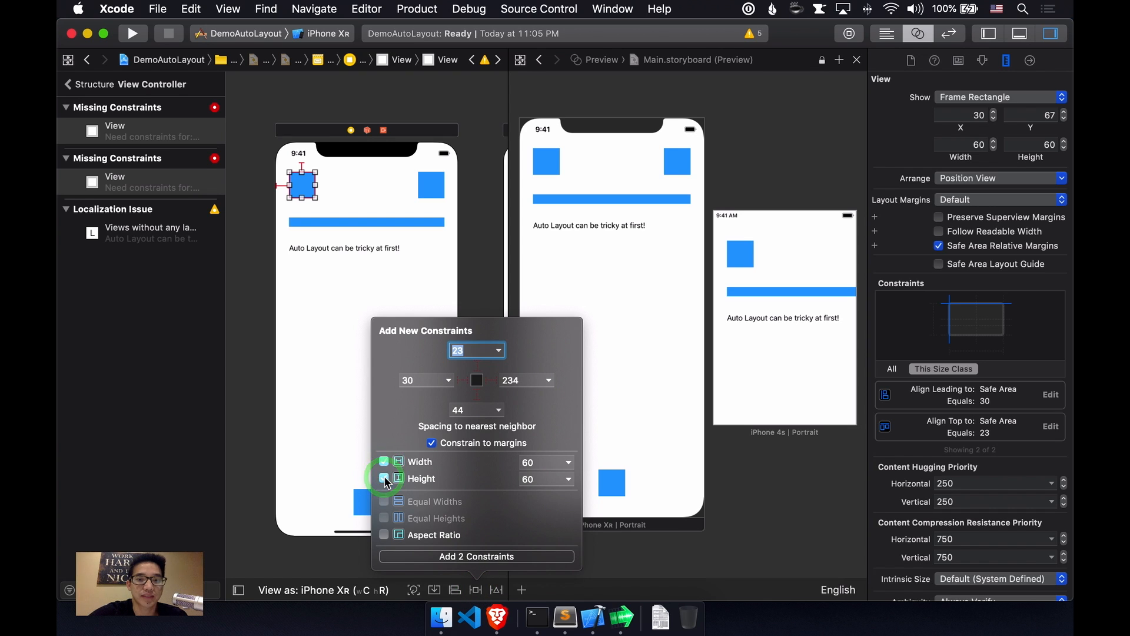
pyautogui.click(441, 560)
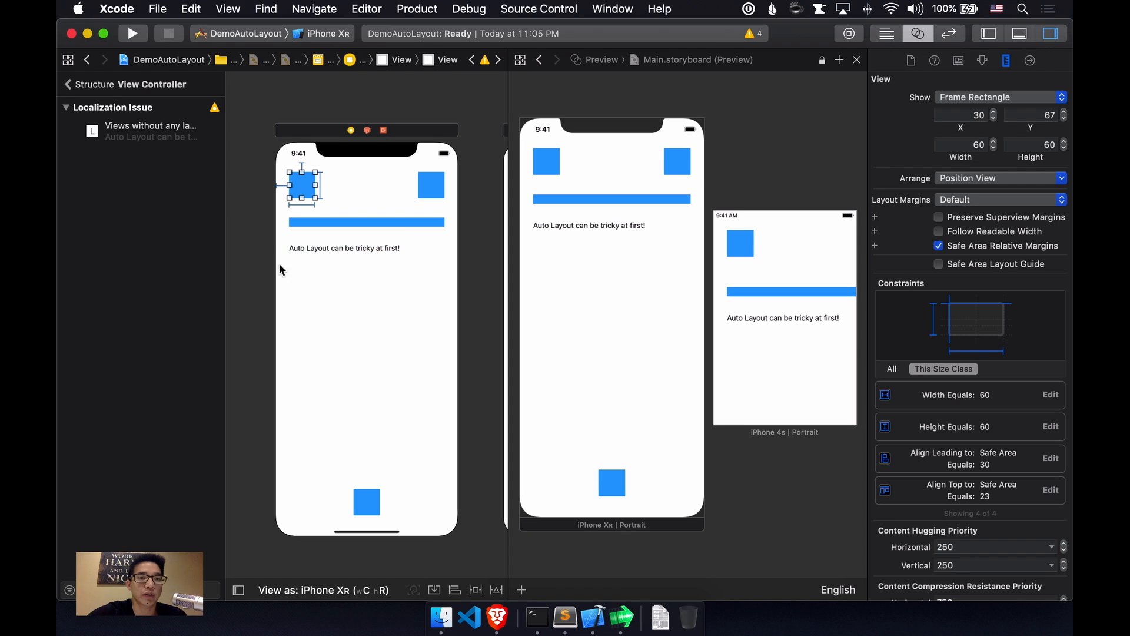
# Examine the upper-left blue square's position and size constraints and its placement in the iPhone 4s preview
pyautogui.click(326, 193)
pyautogui.click(304, 182)
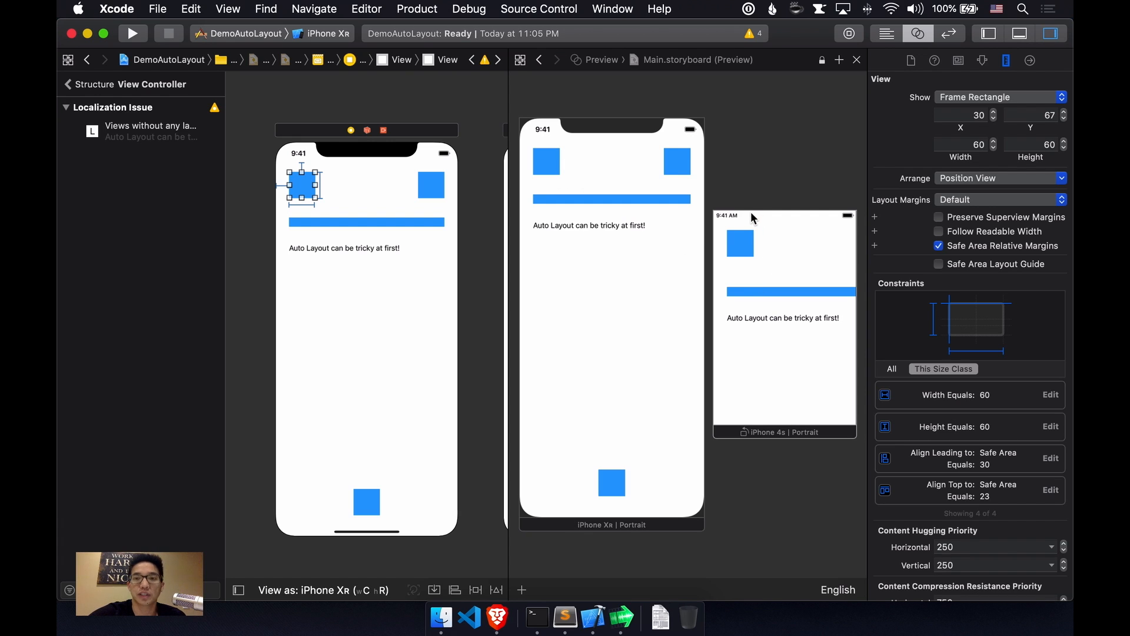
pyautogui.click(470, 225)
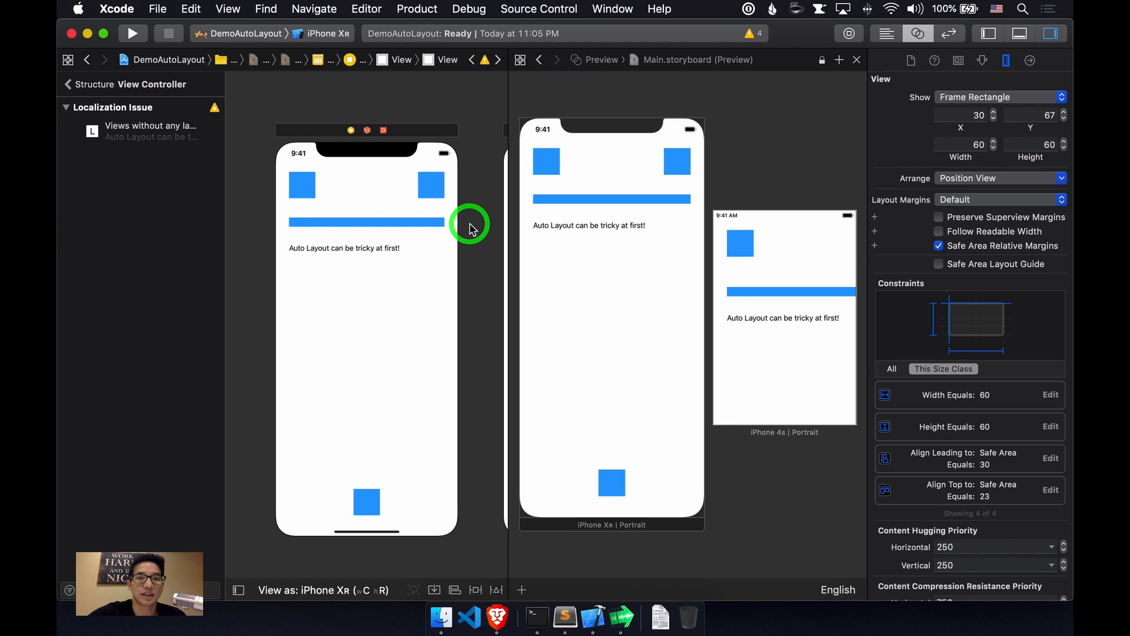
pyautogui.click(307, 183)
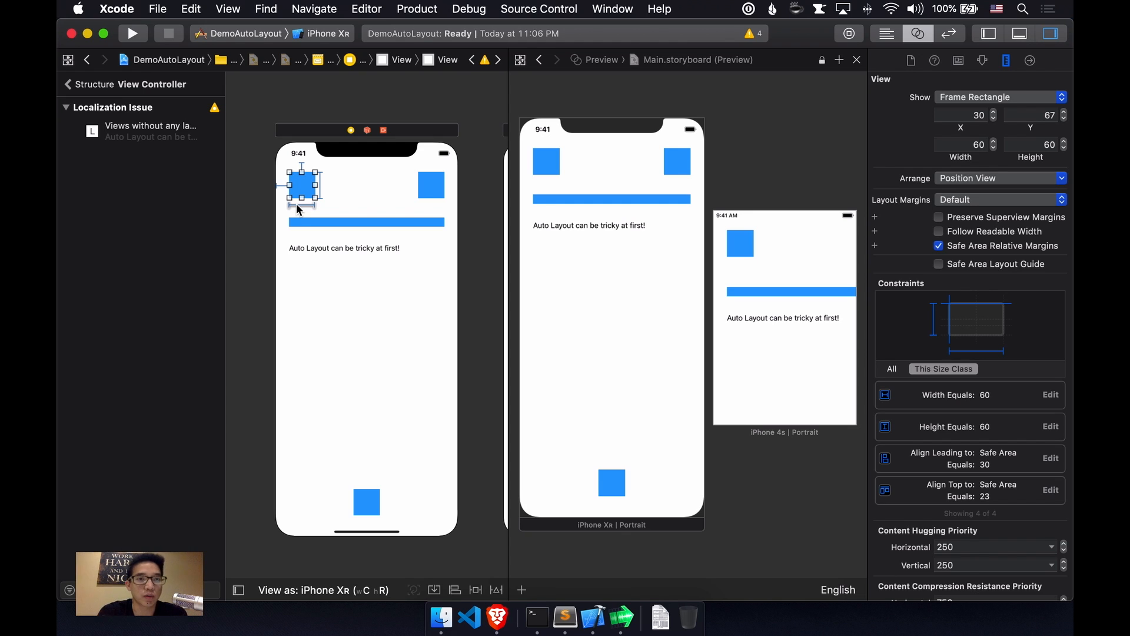
pyautogui.click(345, 199)
pyautogui.click(301, 185)
pyautogui.moveTo(800, 252)
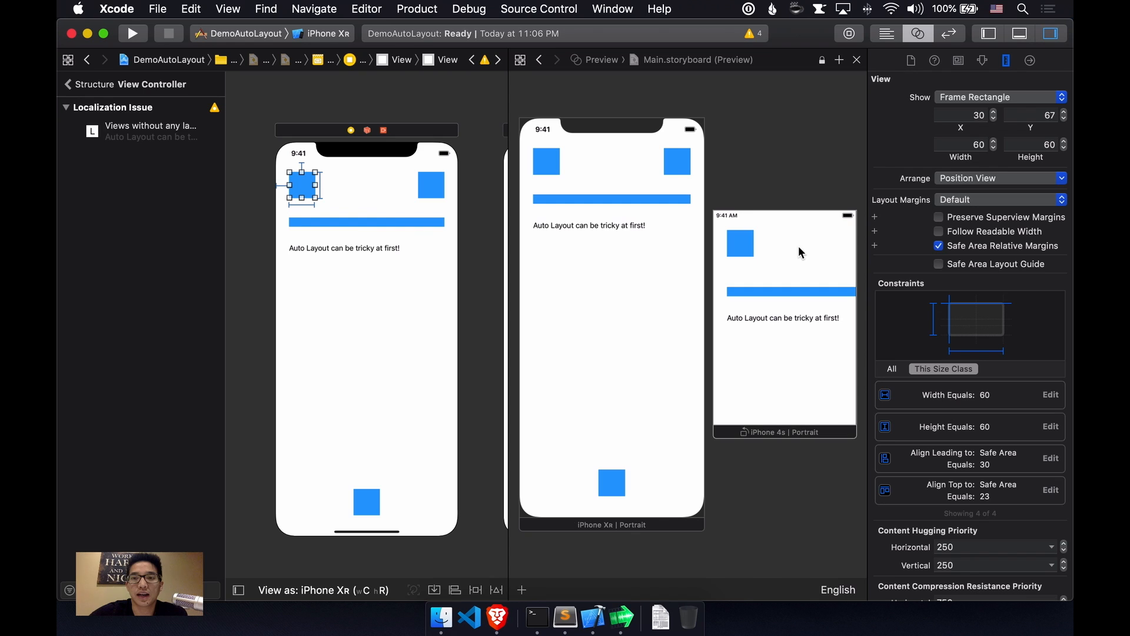
# Add width and height constraints of 60 to the upper-right blue square
pyautogui.click(421, 187)
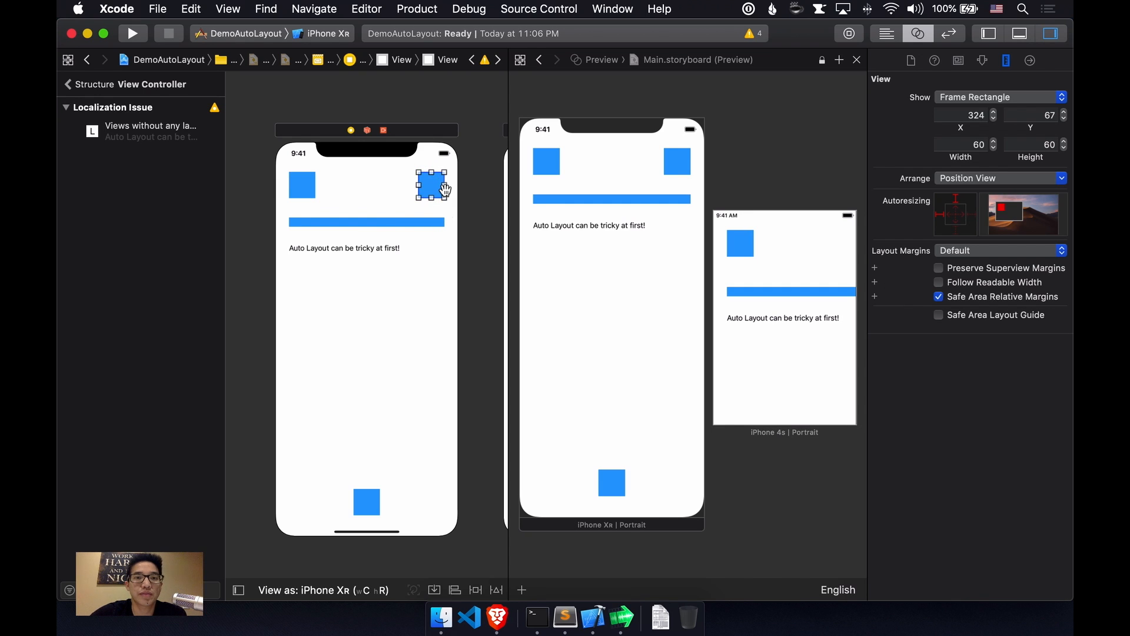
pyautogui.click(476, 591)
pyautogui.click(383, 462)
pyautogui.click(384, 478)
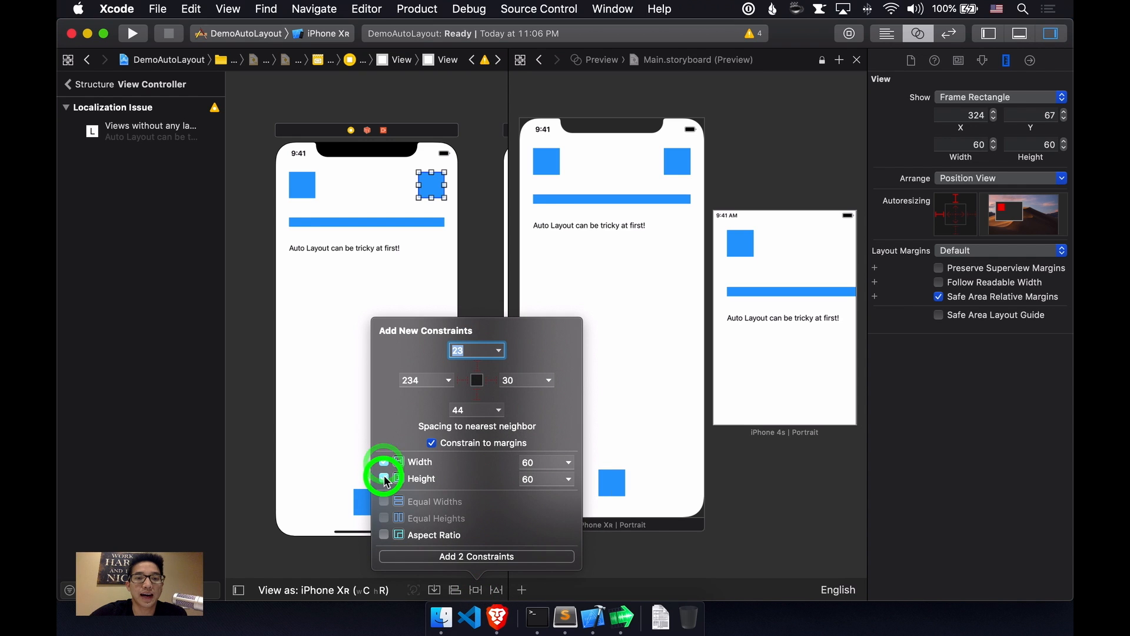
pyautogui.click(496, 557)
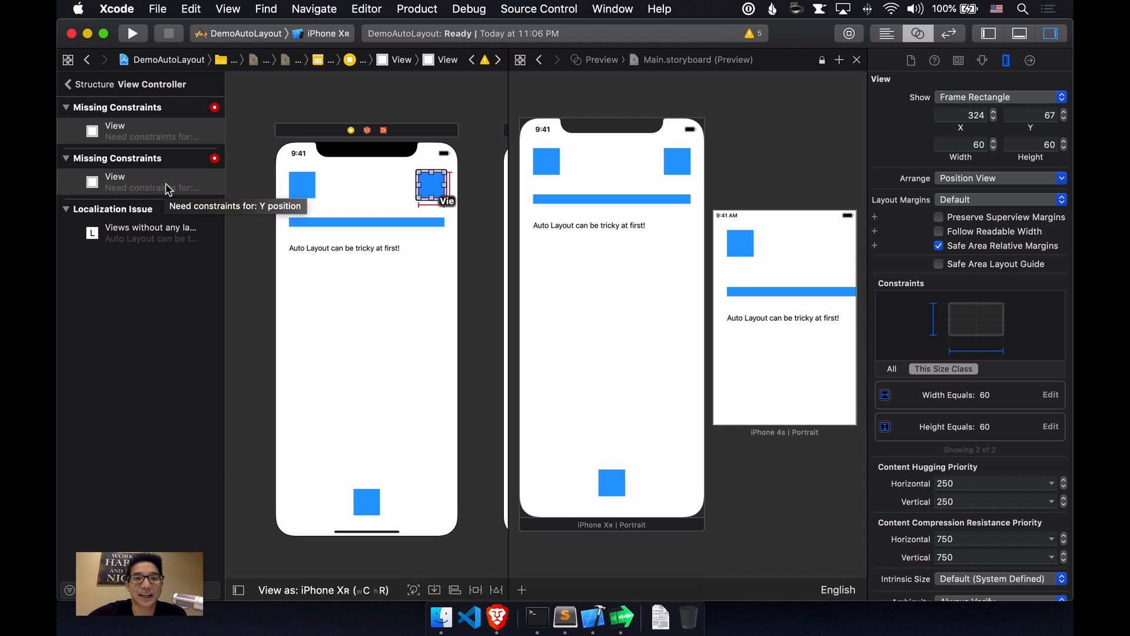
# Add a Top Edges alignment constraint between the upper-right and upper-left blue squares
pyautogui.click(465, 187)
pyautogui.click(432, 187)
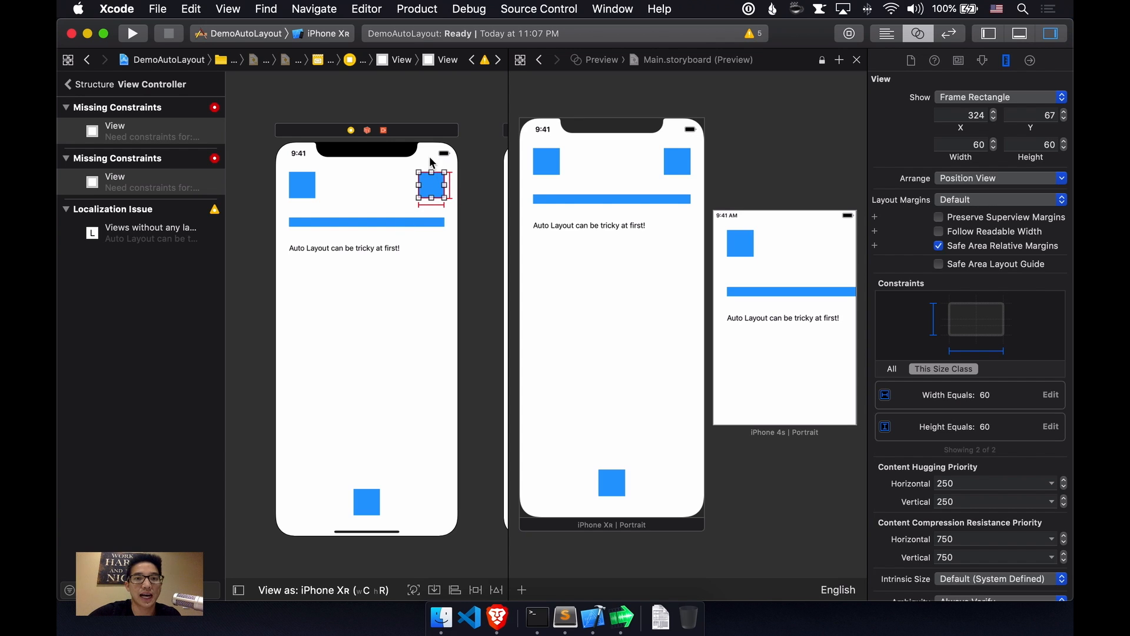
pyautogui.keyDown('shift'); pyautogui.click(295, 188); pyautogui.keyUp('shift')
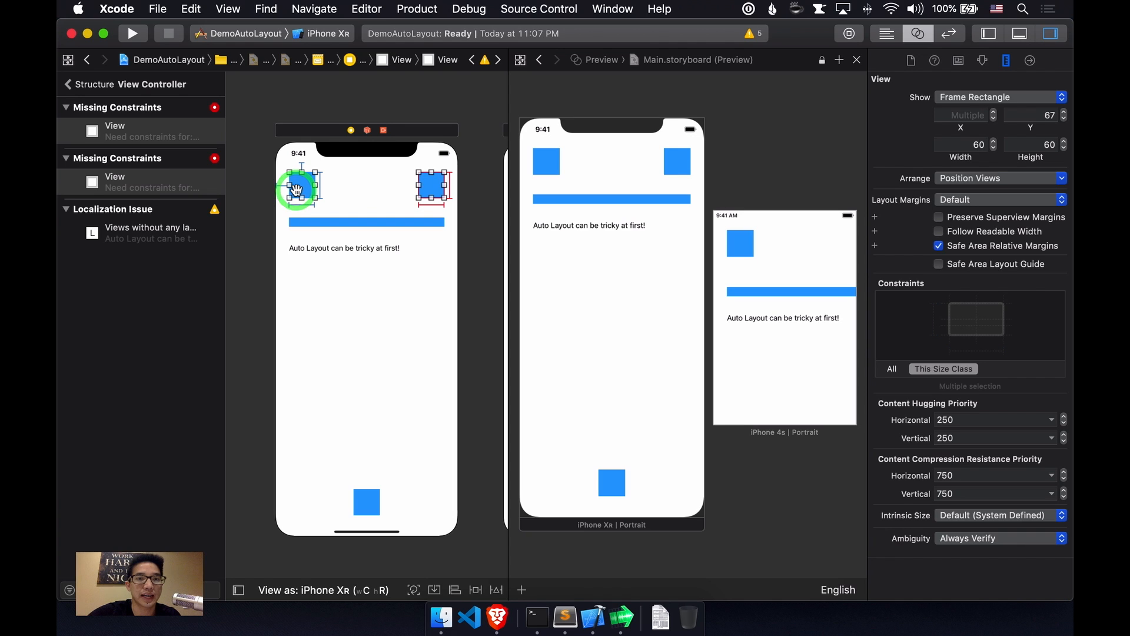
pyautogui.click(456, 591)
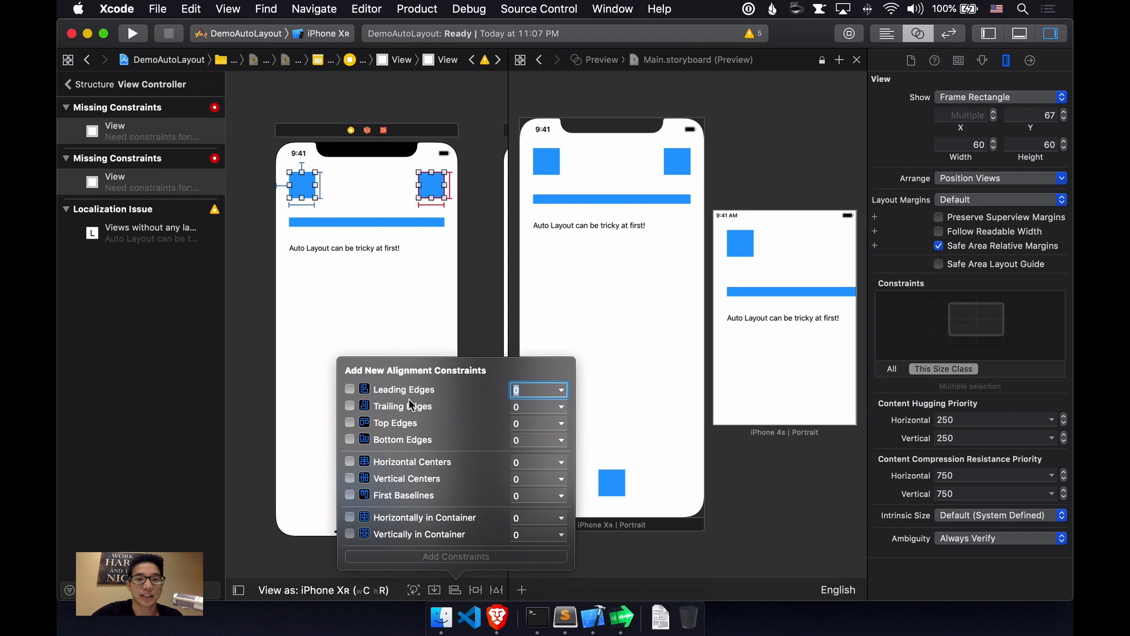
pyautogui.click(349, 422)
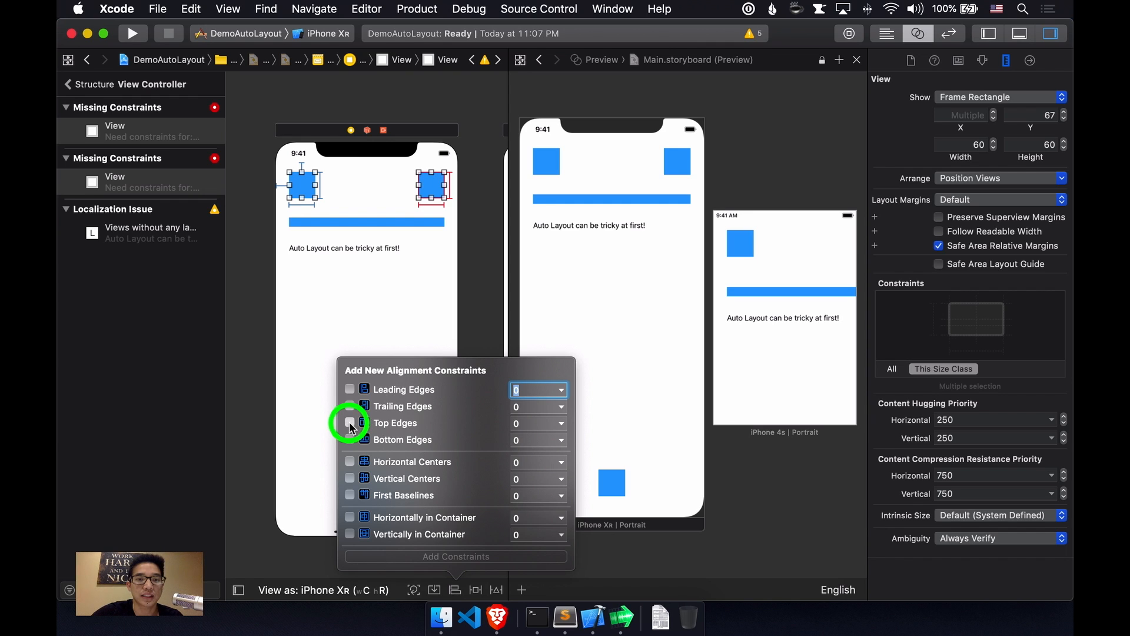
pyautogui.click(416, 556)
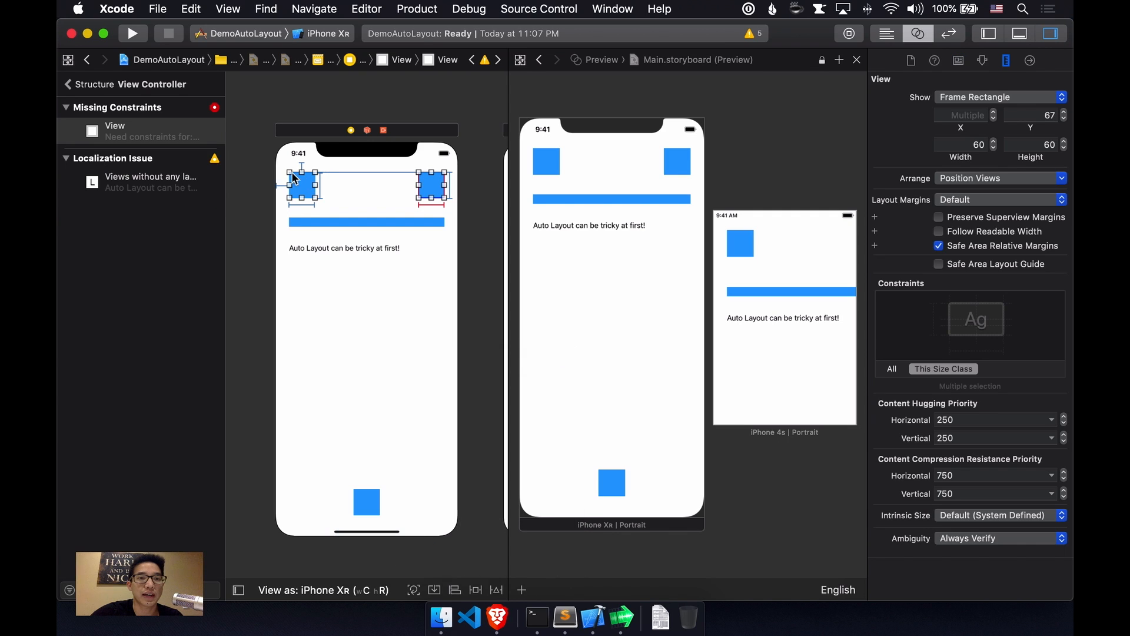
# Add a trailing spacing constraint of 30 from the upper-right blue square to the Safe Area
pyautogui.click(307, 176)
pyautogui.click(303, 168)
pyautogui.click(437, 188)
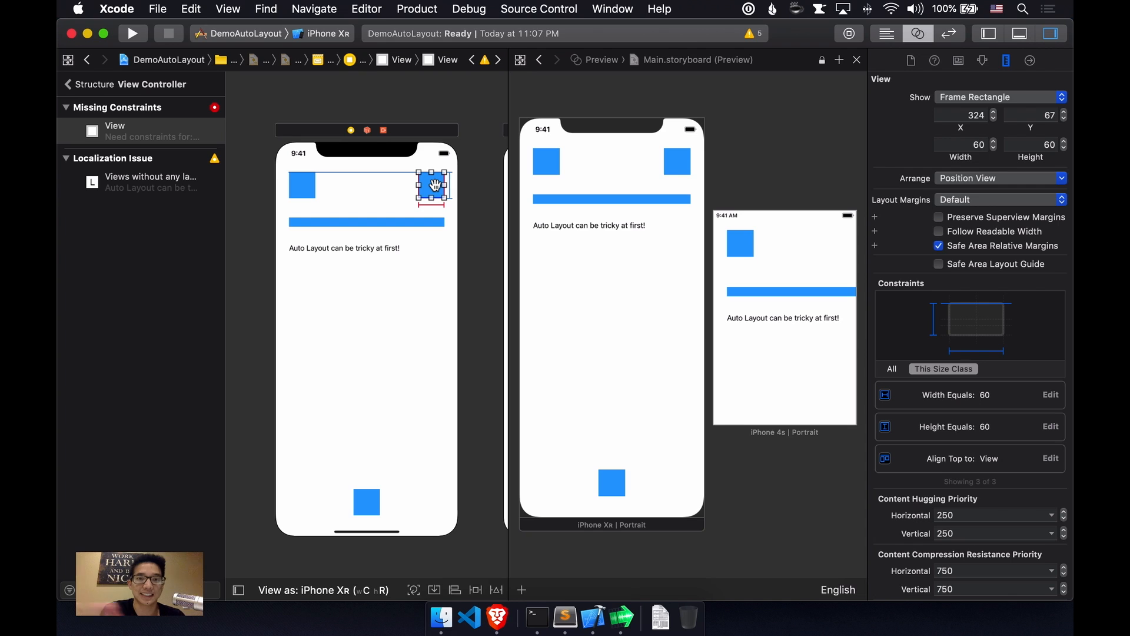
pyautogui.click(466, 184)
pyautogui.click(440, 185)
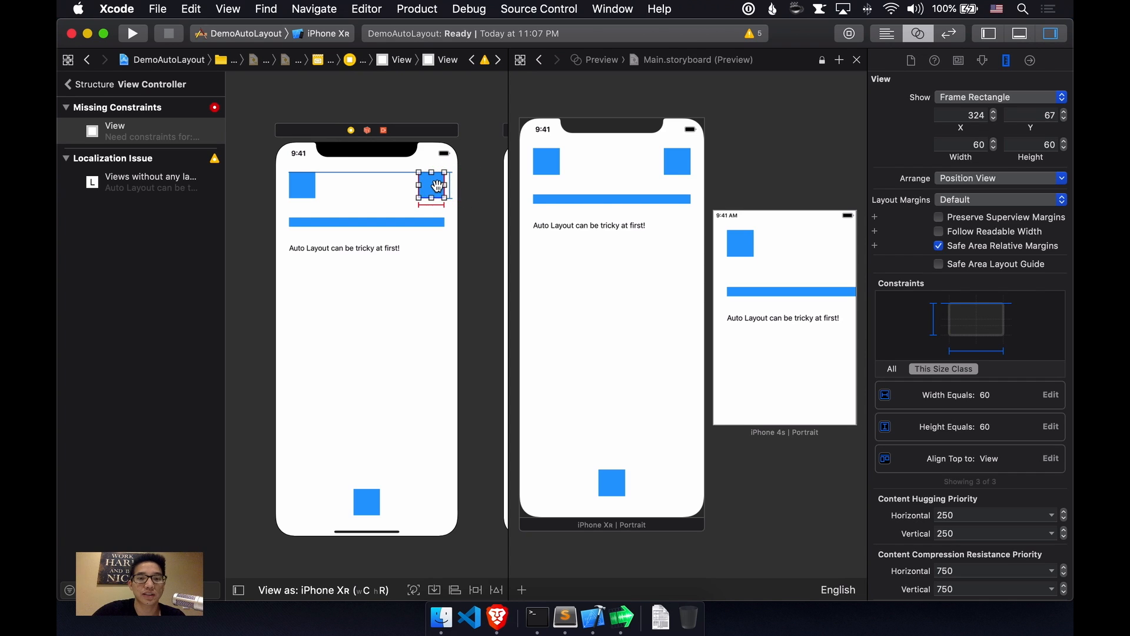
pyautogui.click(476, 589)
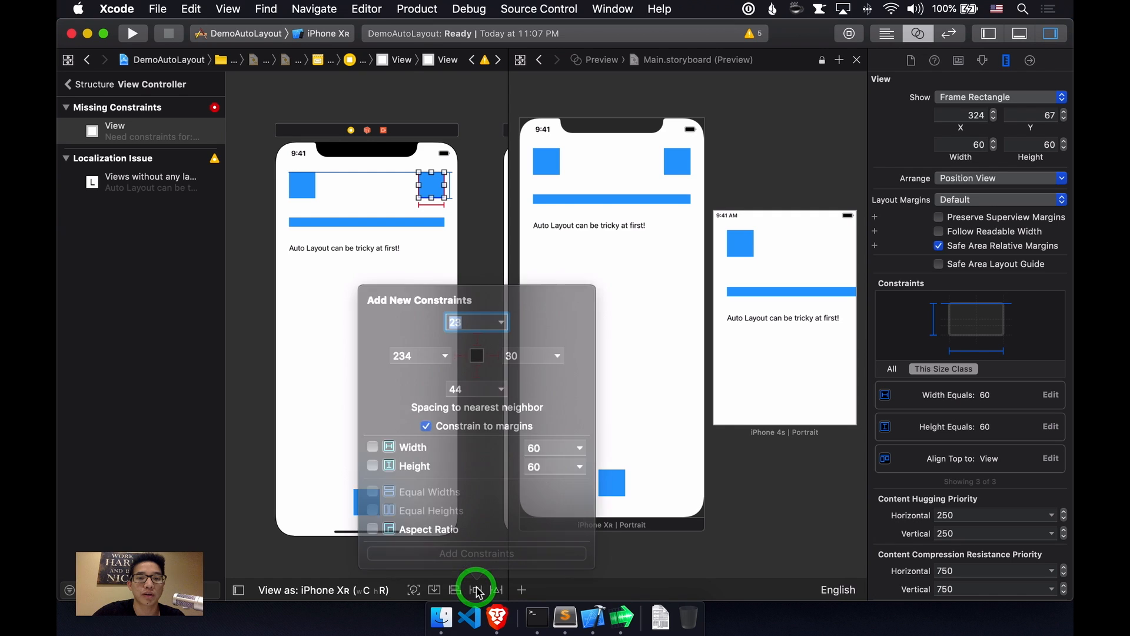
pyautogui.click(494, 380)
pyautogui.click(502, 564)
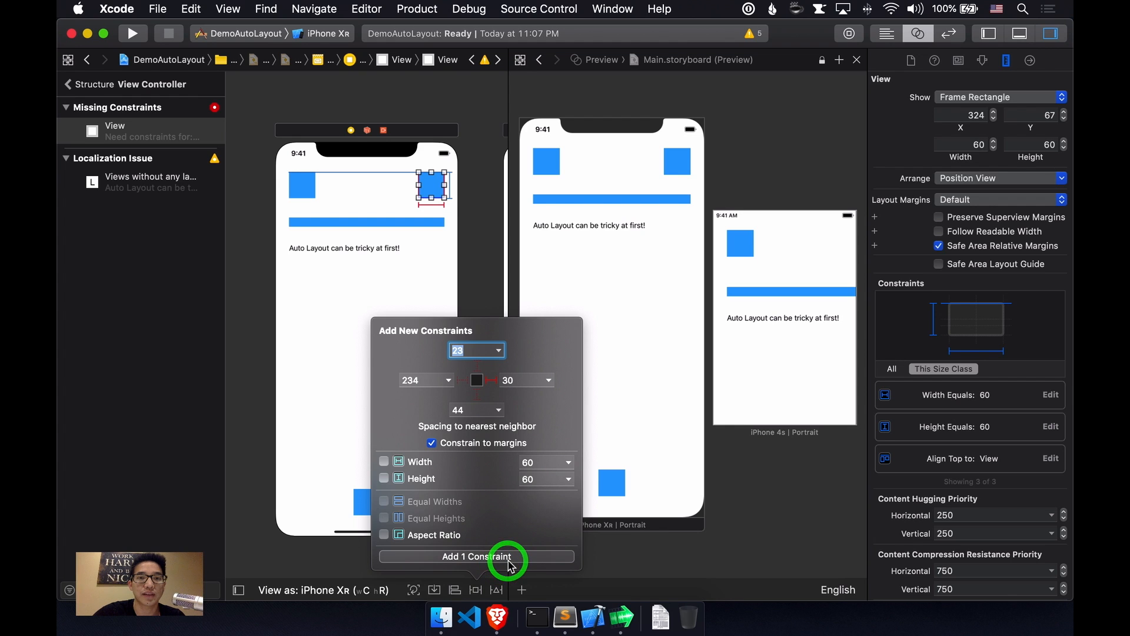
pyautogui.click(508, 564)
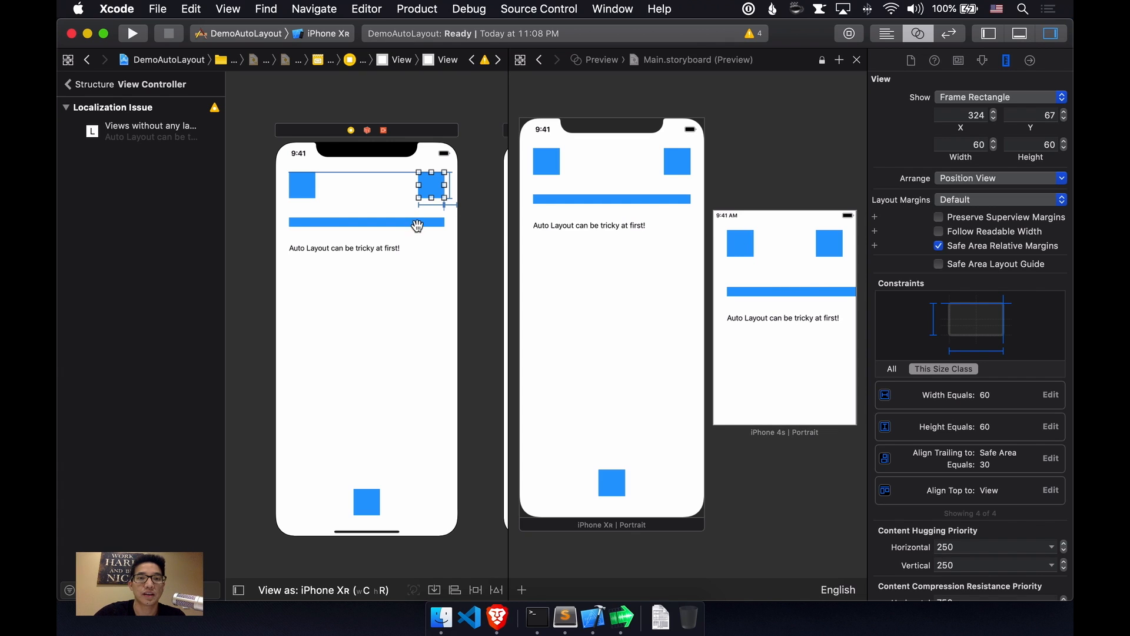
# Constrain the horizontal bar with a top spacing of 44, leading and trailing spacing of 30, and a height of 21
pyautogui.click(391, 221)
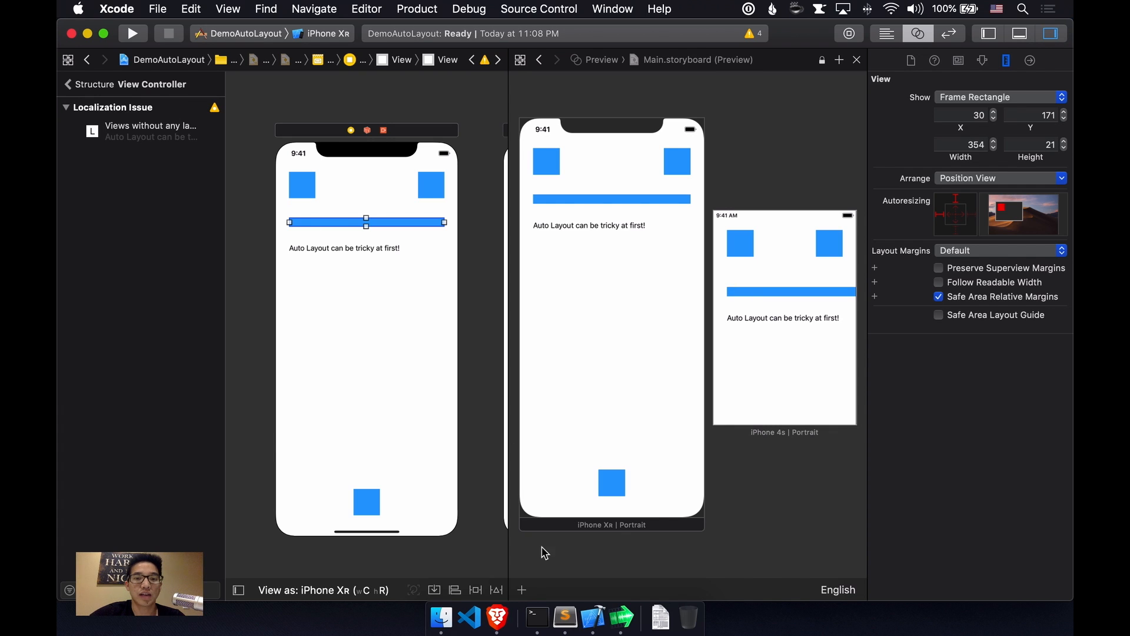
pyautogui.click(476, 590)
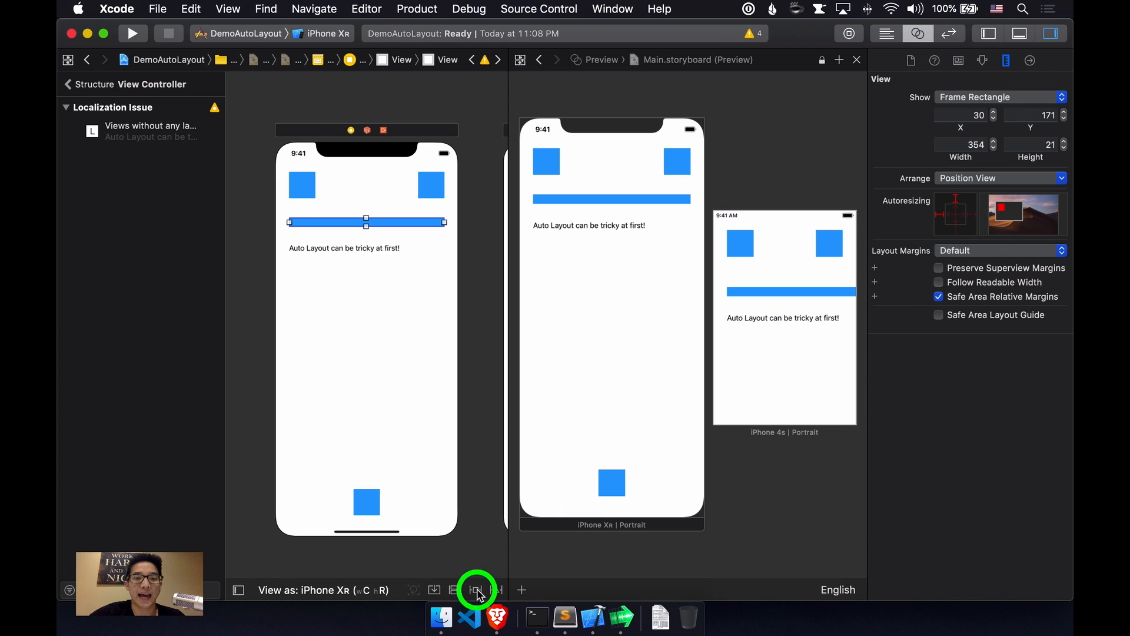
pyautogui.click(477, 366)
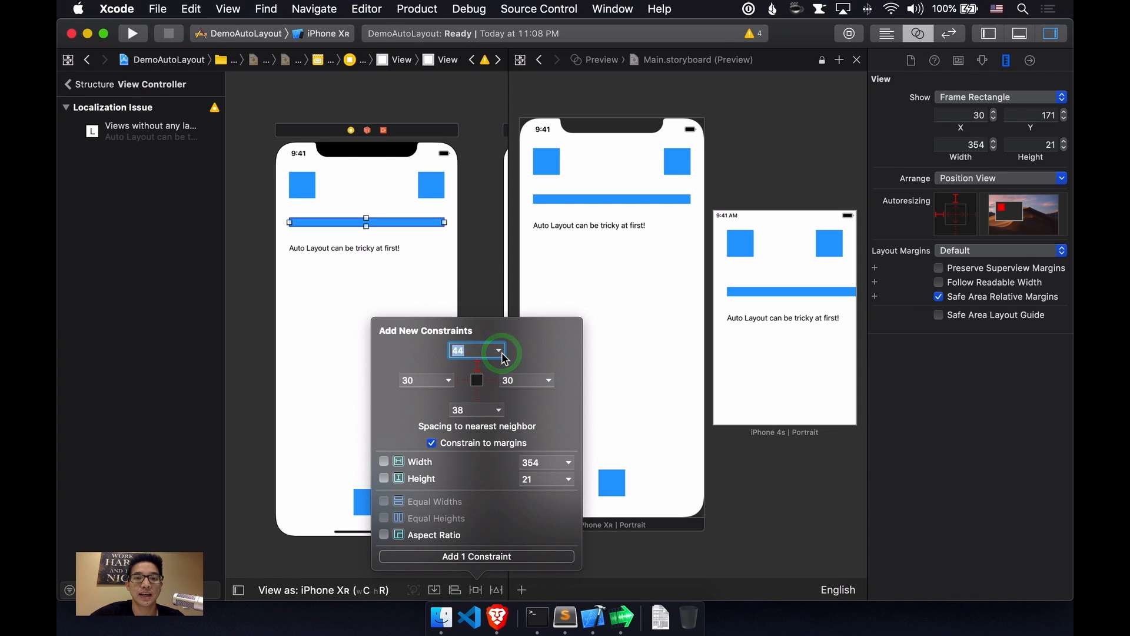
pyautogui.click(502, 353)
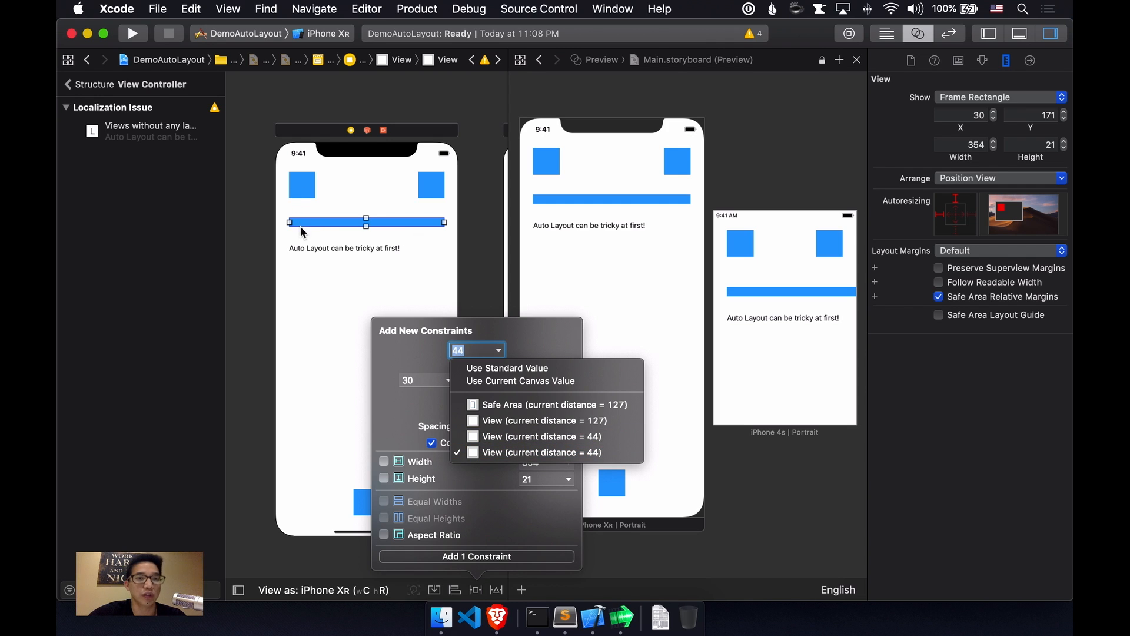
pyautogui.click(432, 353)
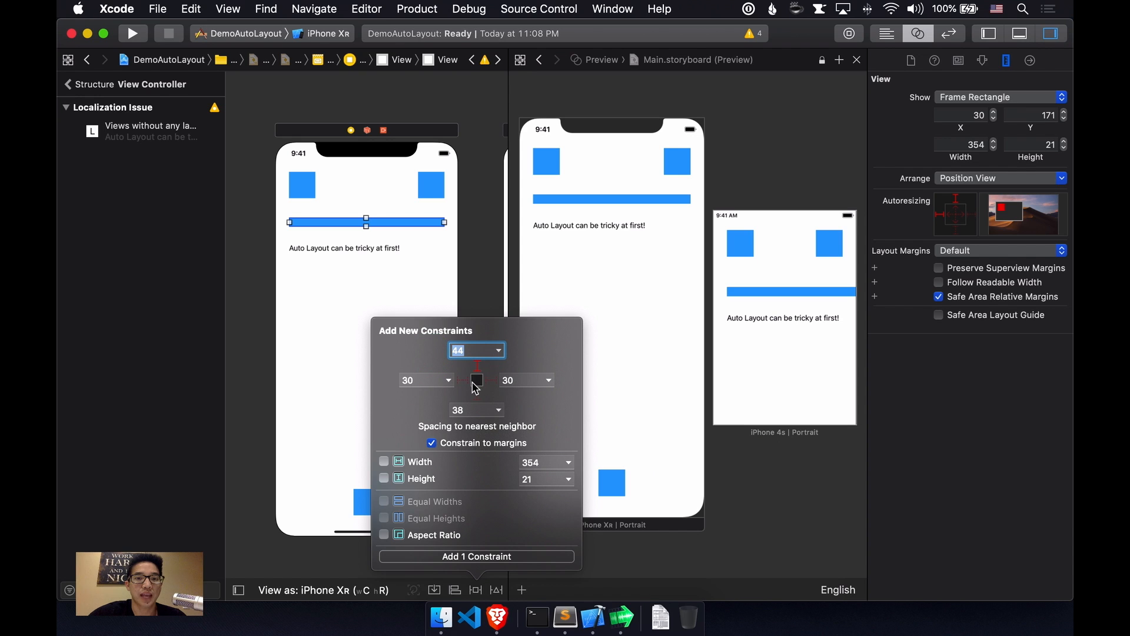
pyautogui.click(465, 381)
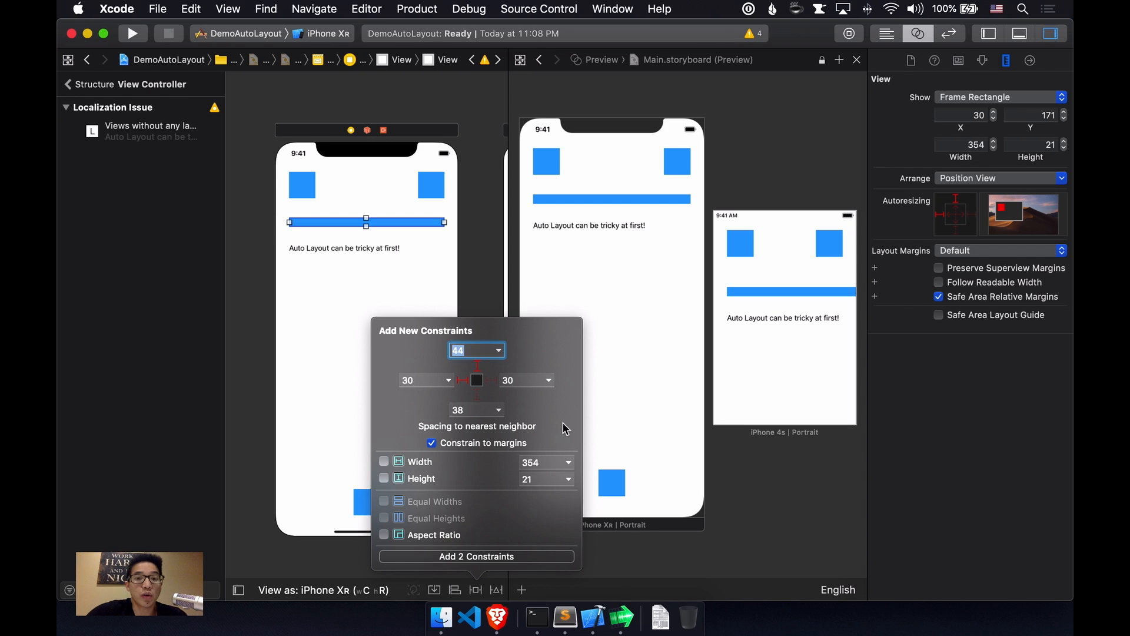
pyautogui.click(535, 462)
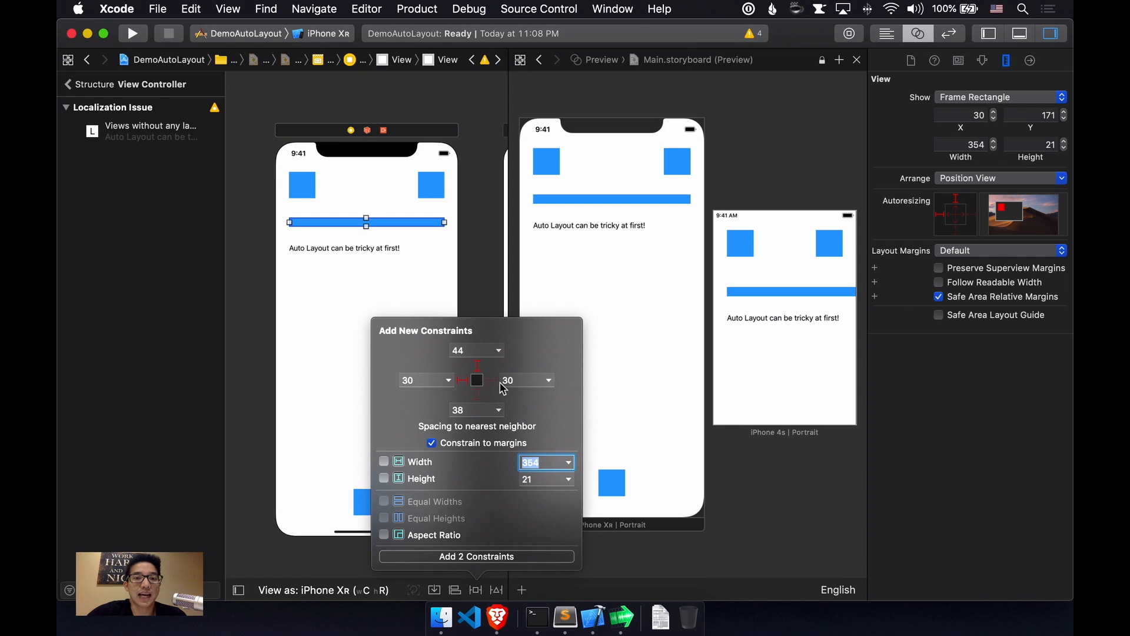
pyautogui.click(492, 382)
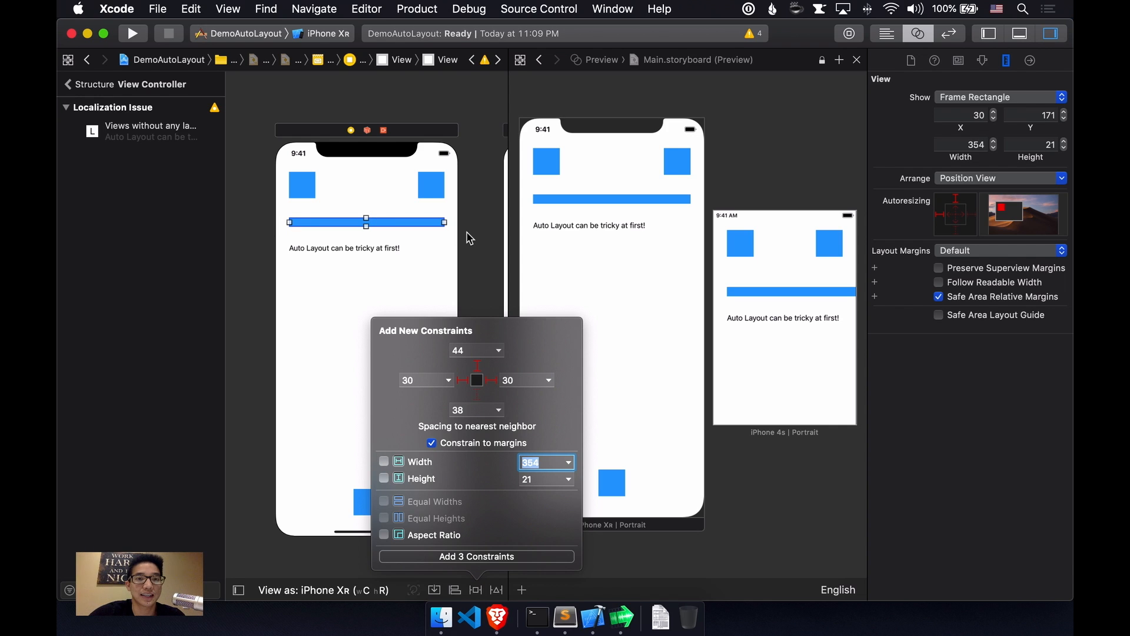
pyautogui.click(385, 478)
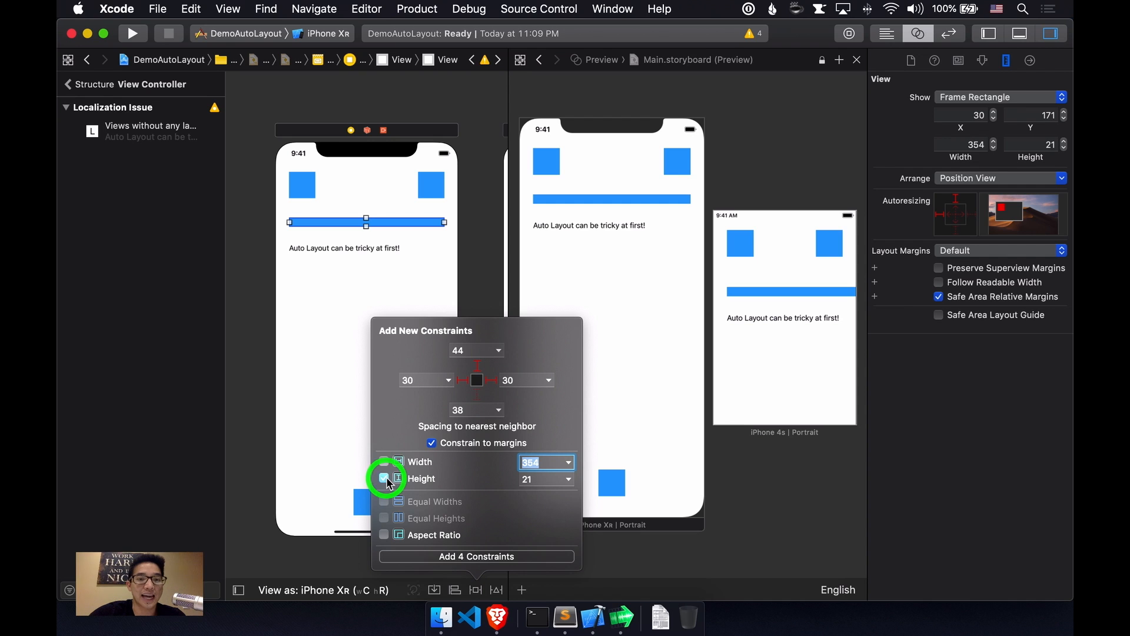
pyautogui.click(452, 556)
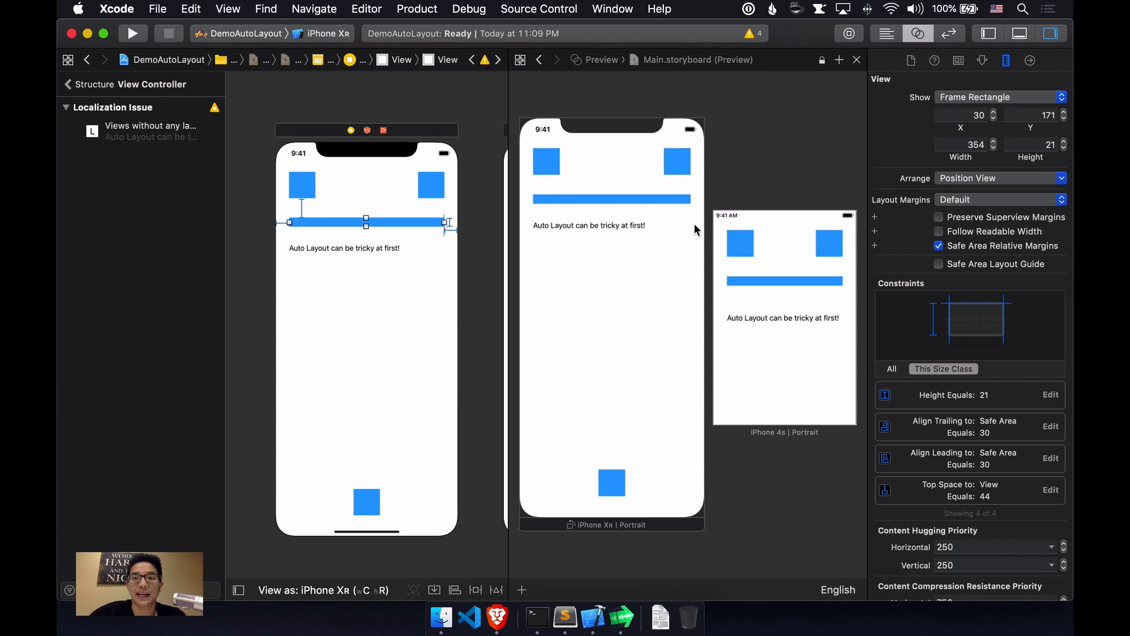
# Examine the horizontal bar's constraints and the spacing values offered for adding new ones
pyautogui.click(477, 223)
pyautogui.click(412, 222)
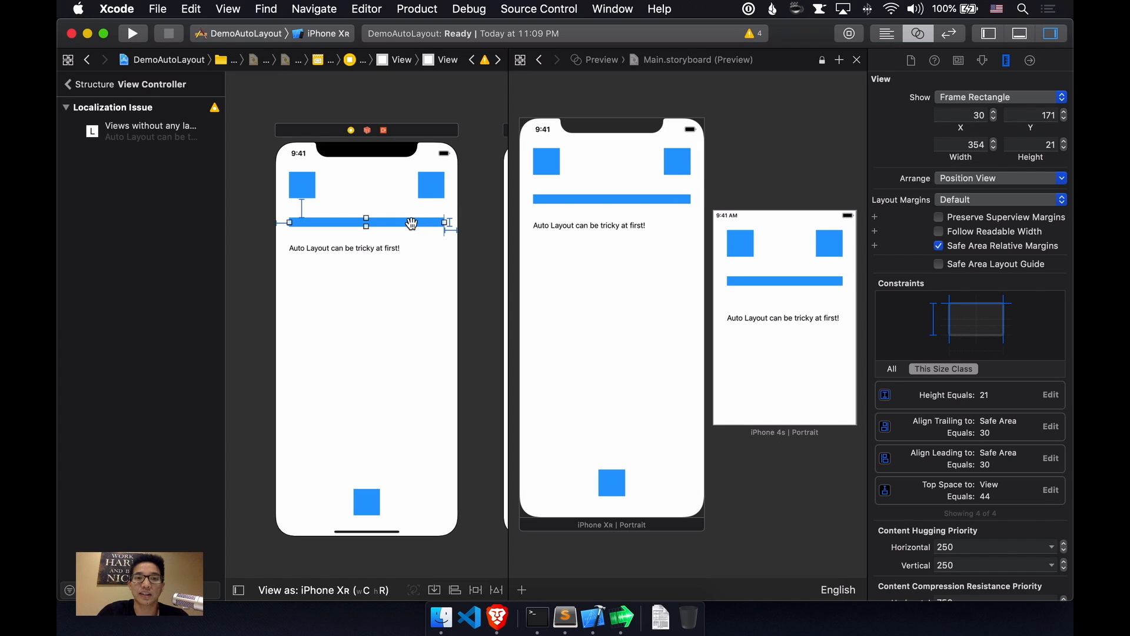
pyautogui.click(478, 591)
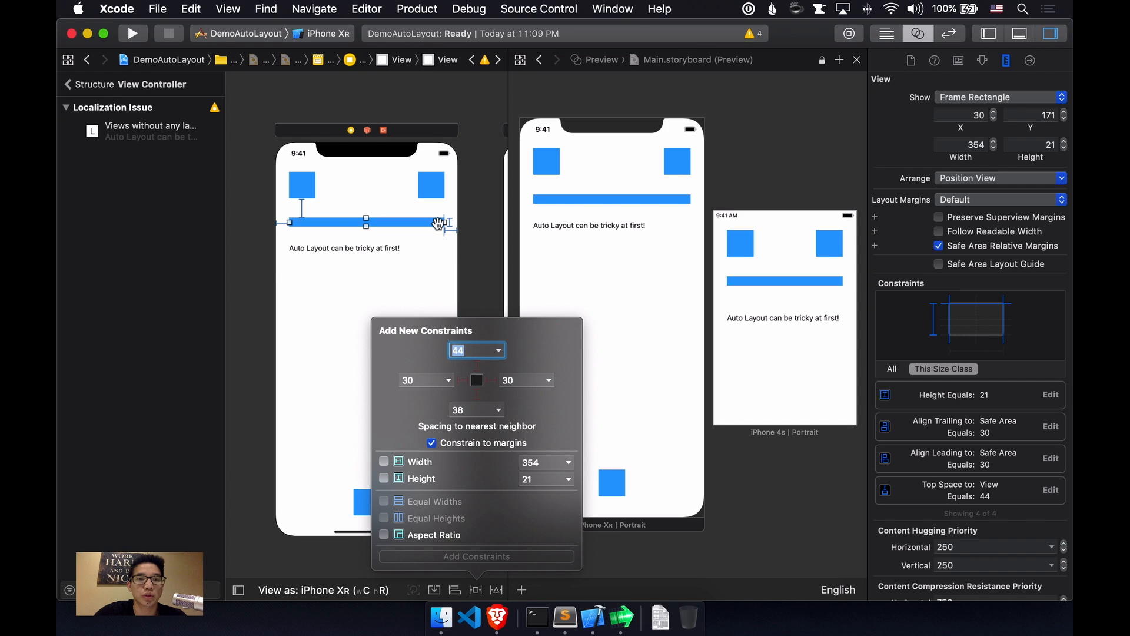
pyautogui.click(471, 253)
pyautogui.click(418, 222)
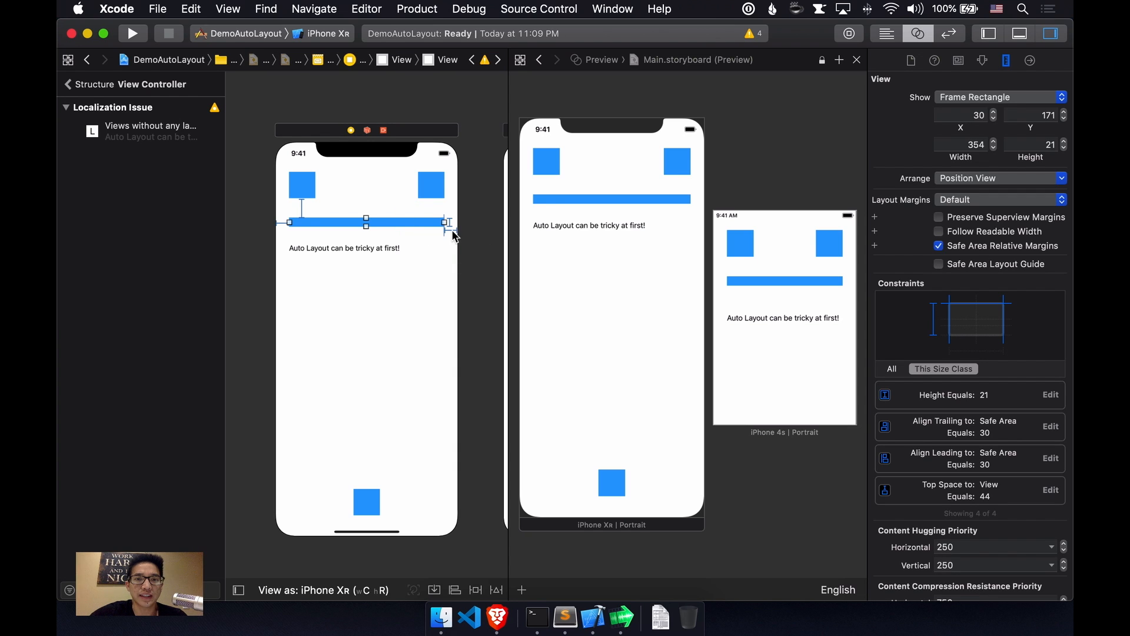
# Inspect the relation options of the bar's trailing constraint and check the upper-right blue square's trailing side
pyautogui.click(450, 229)
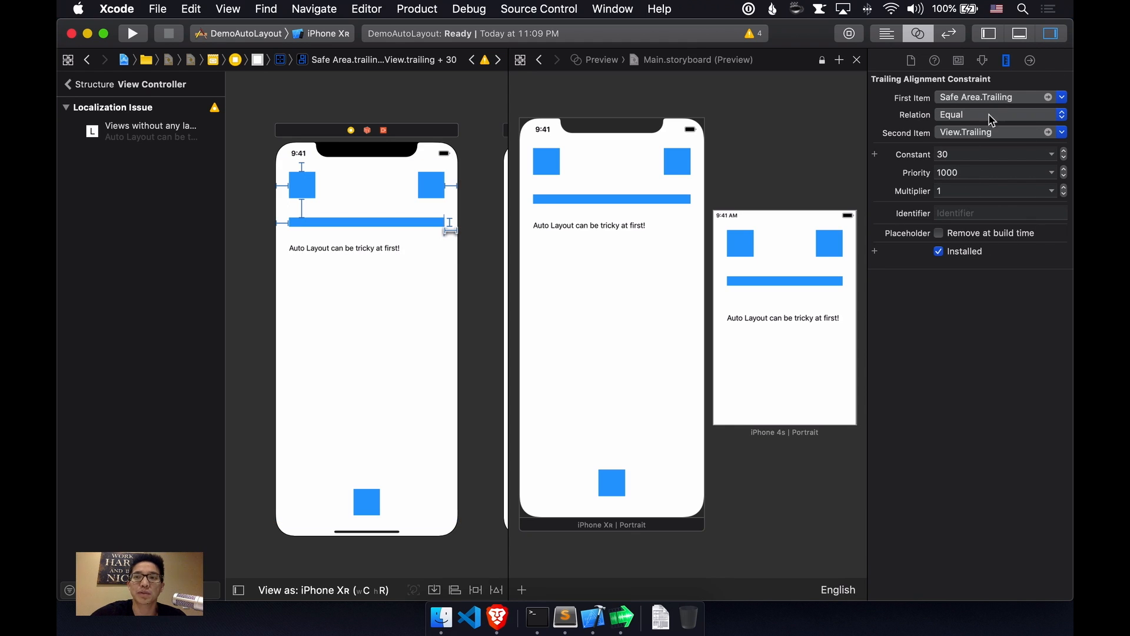
pyautogui.click(959, 115)
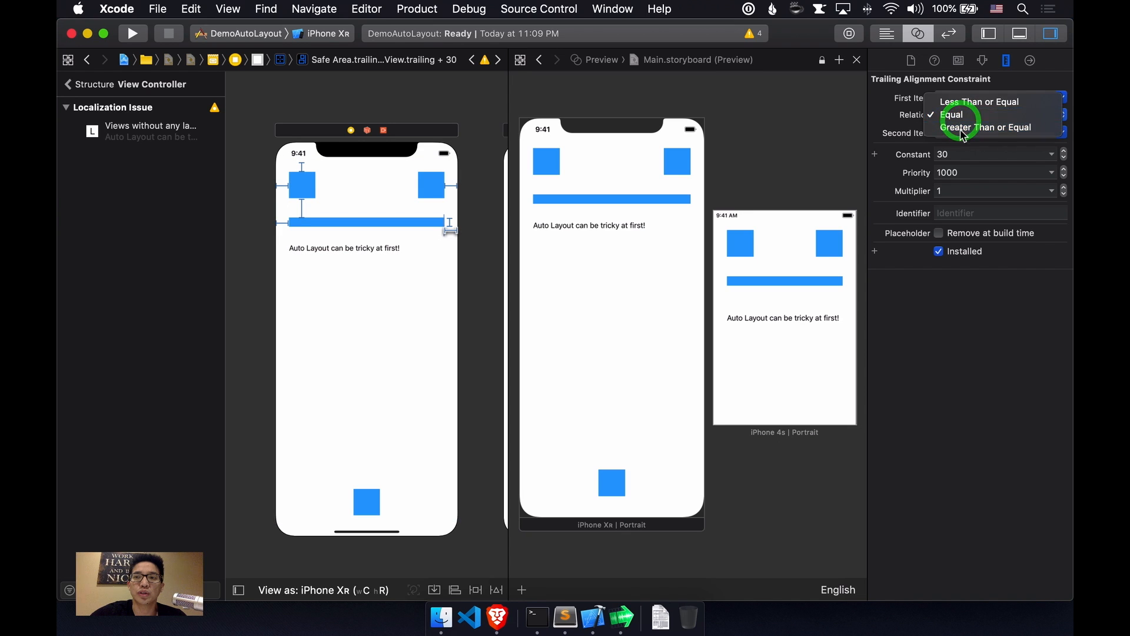
pyautogui.click(941, 344)
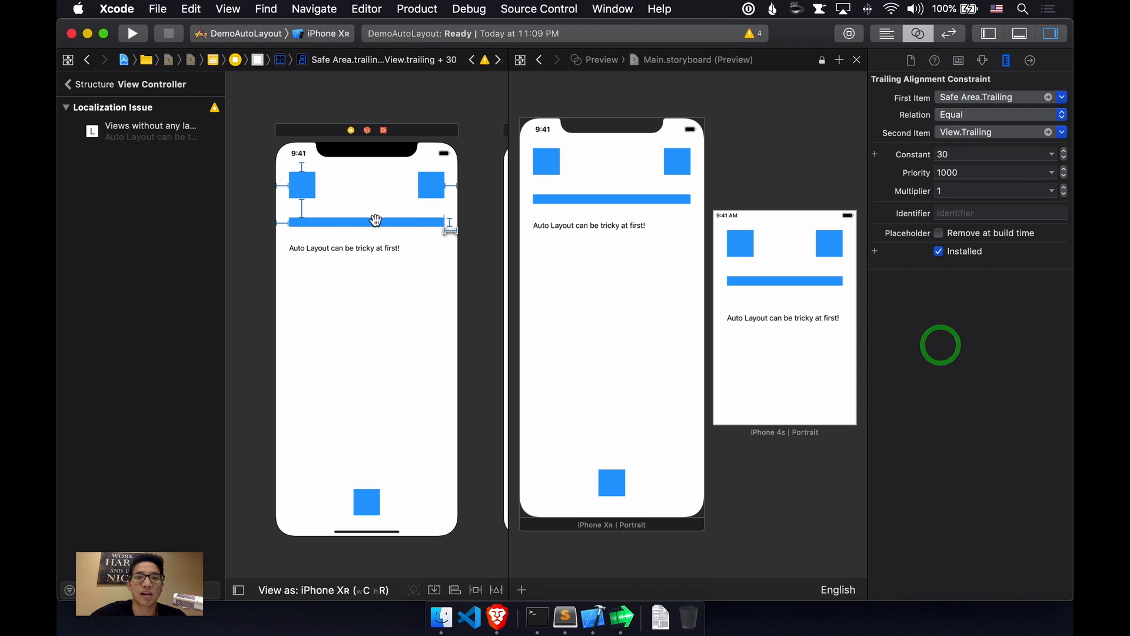
pyautogui.click(449, 224)
pyautogui.click(434, 182)
pyautogui.click(447, 187)
pyautogui.click(435, 191)
pyautogui.click(383, 172)
pyautogui.click(351, 185)
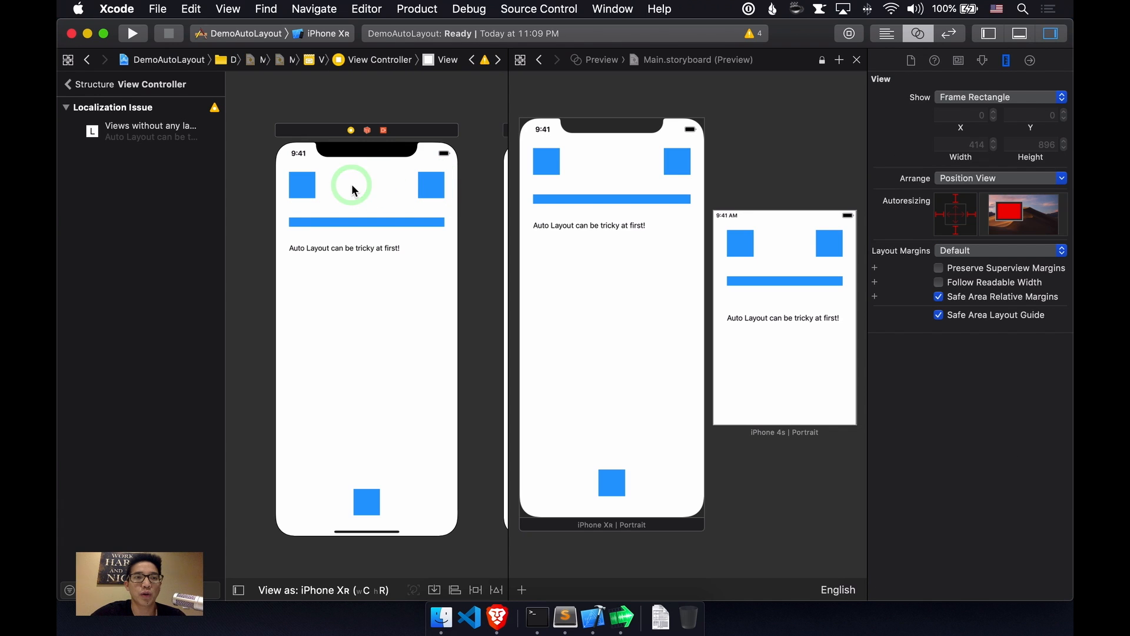
# Show the document outline and review the horizontal bar's full list of constraints
pyautogui.click(73, 82)
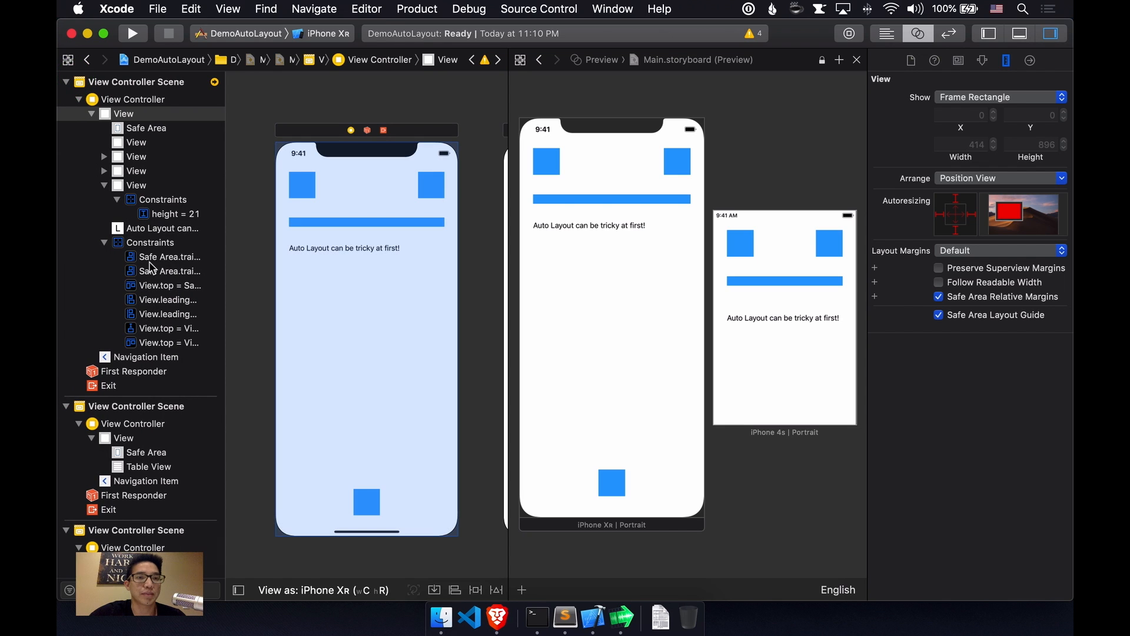
pyautogui.click(268, 249)
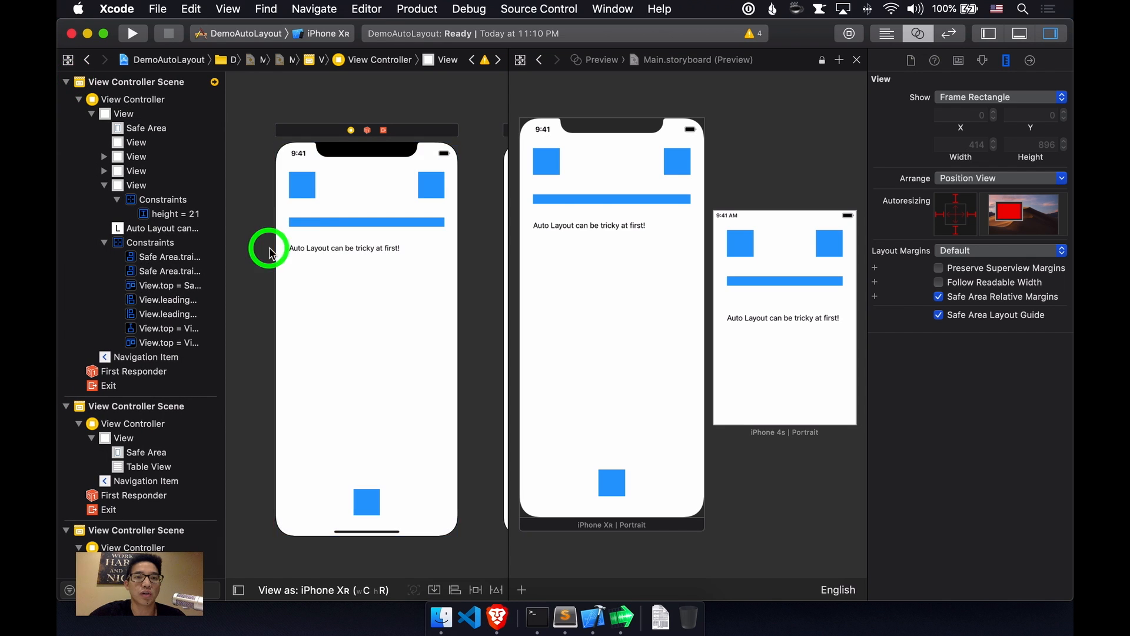
pyautogui.click(330, 223)
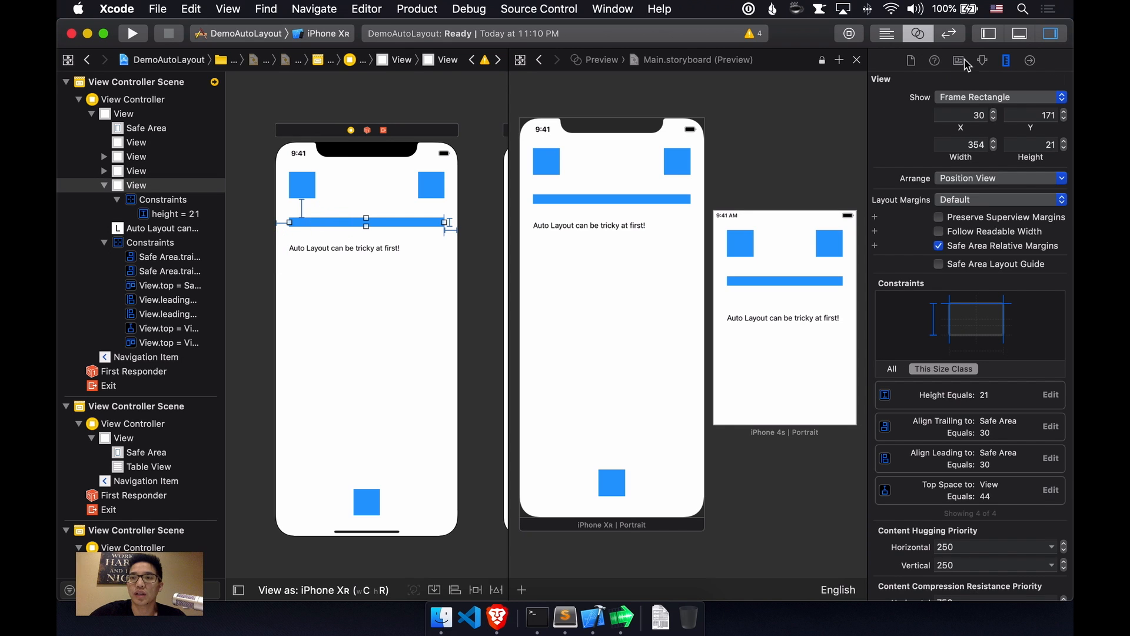
pyautogui.scroll(-5, 1001, 383)
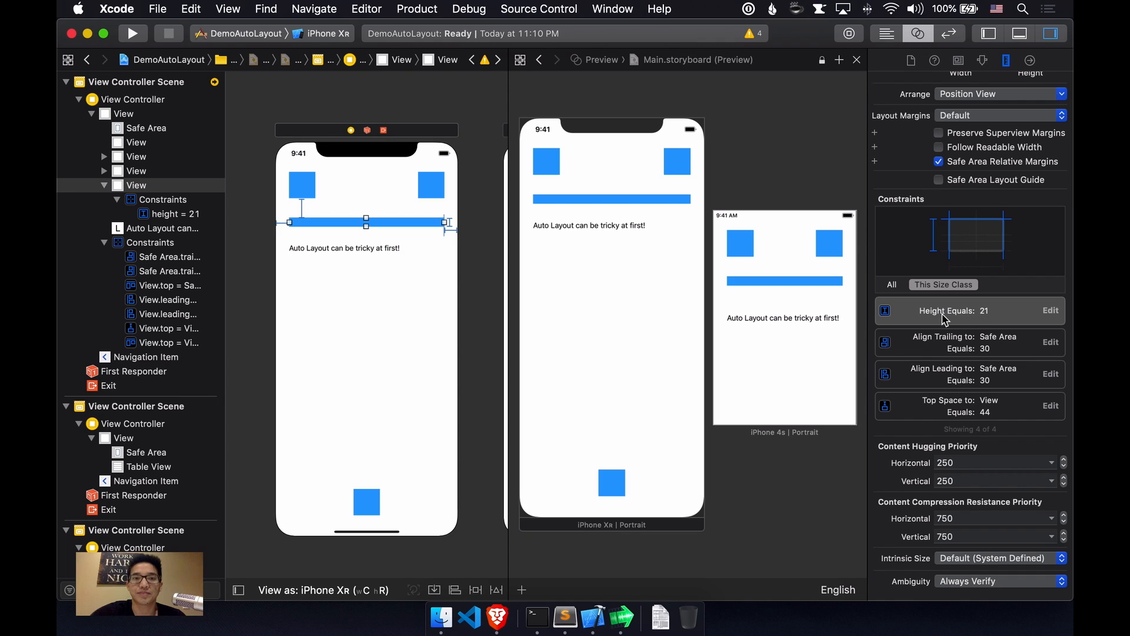
# Add a leading spacing of 30 and a top spacing of 38 to the "Auto Layout can be tricky at first!" label
pyautogui.click(390, 248)
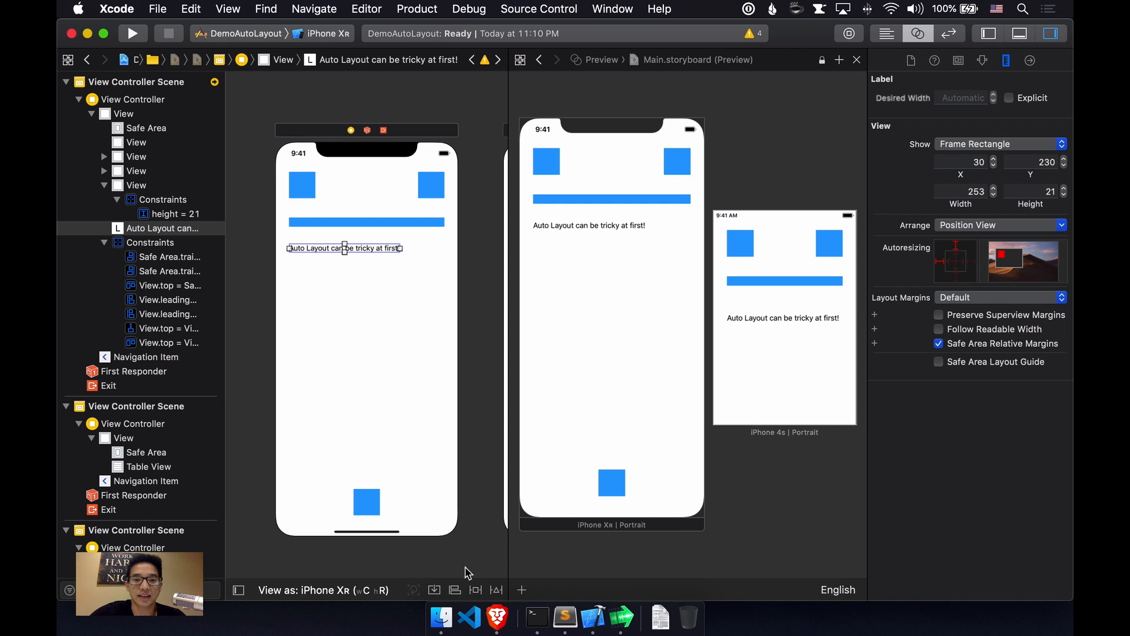
pyautogui.click(474, 590)
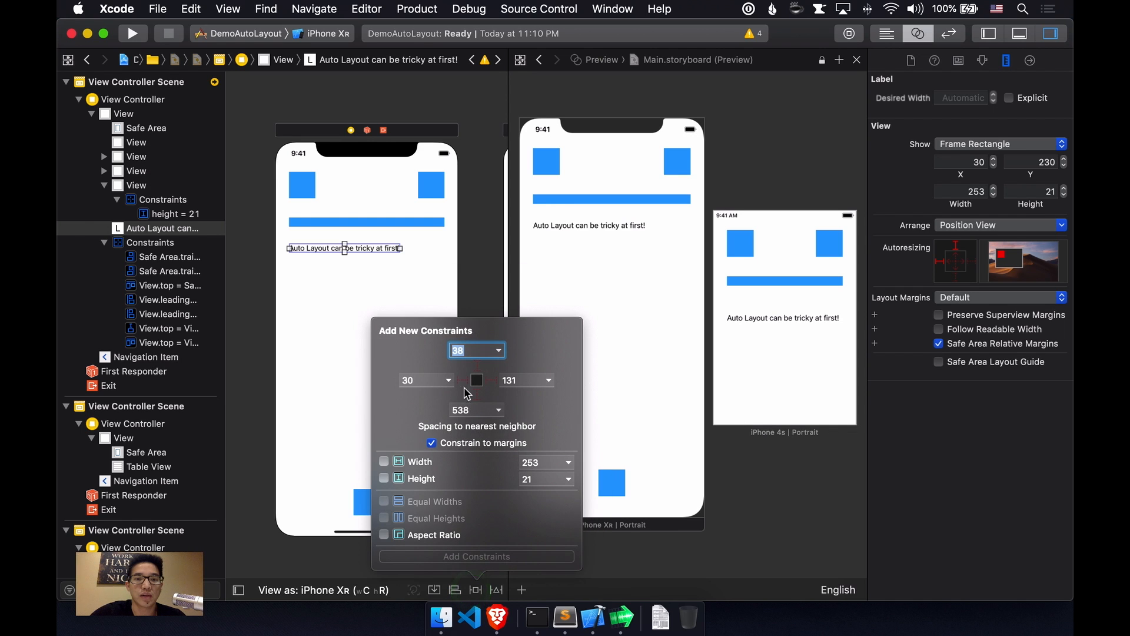
pyautogui.click(463, 381)
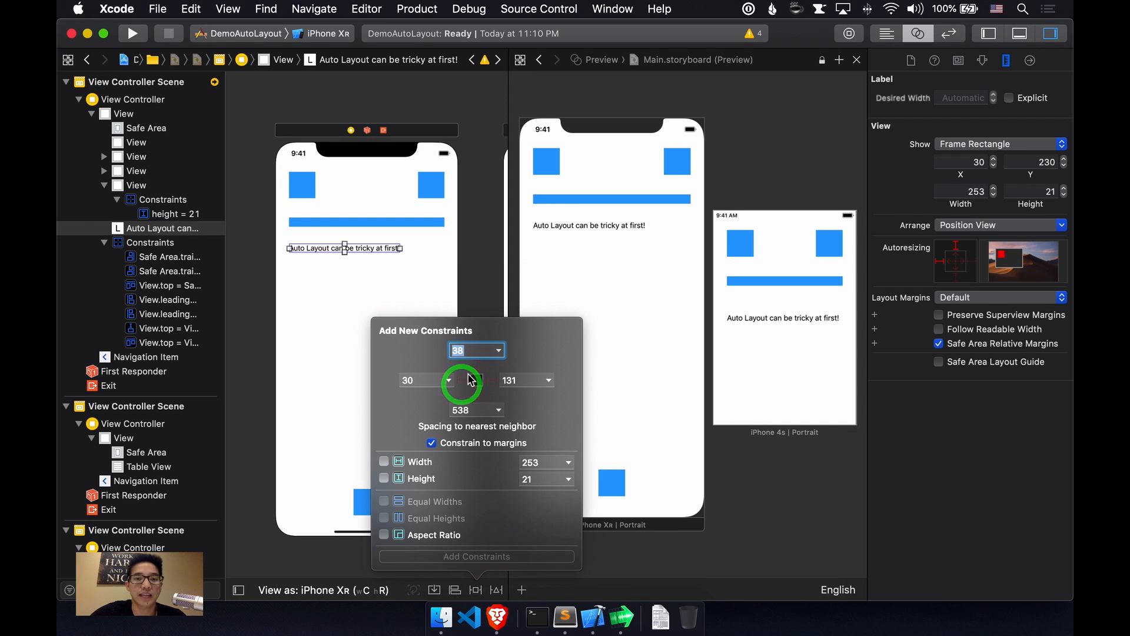
pyautogui.click(479, 366)
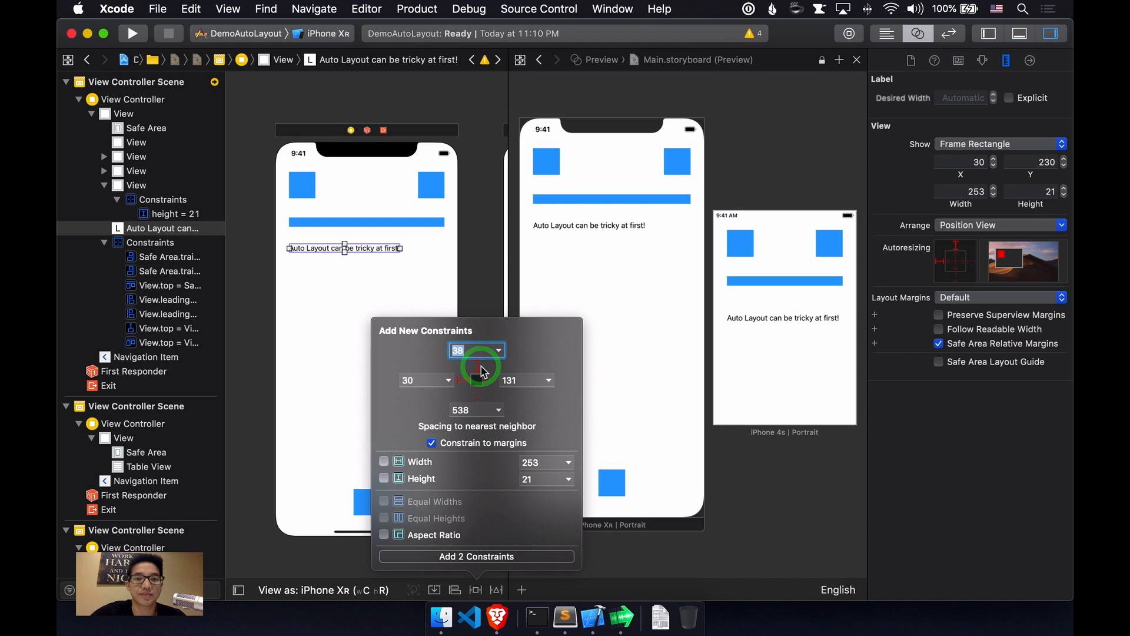
pyautogui.click(480, 556)
# Examine the text label's position constraints and its extent on the canvas
pyautogui.click(383, 247)
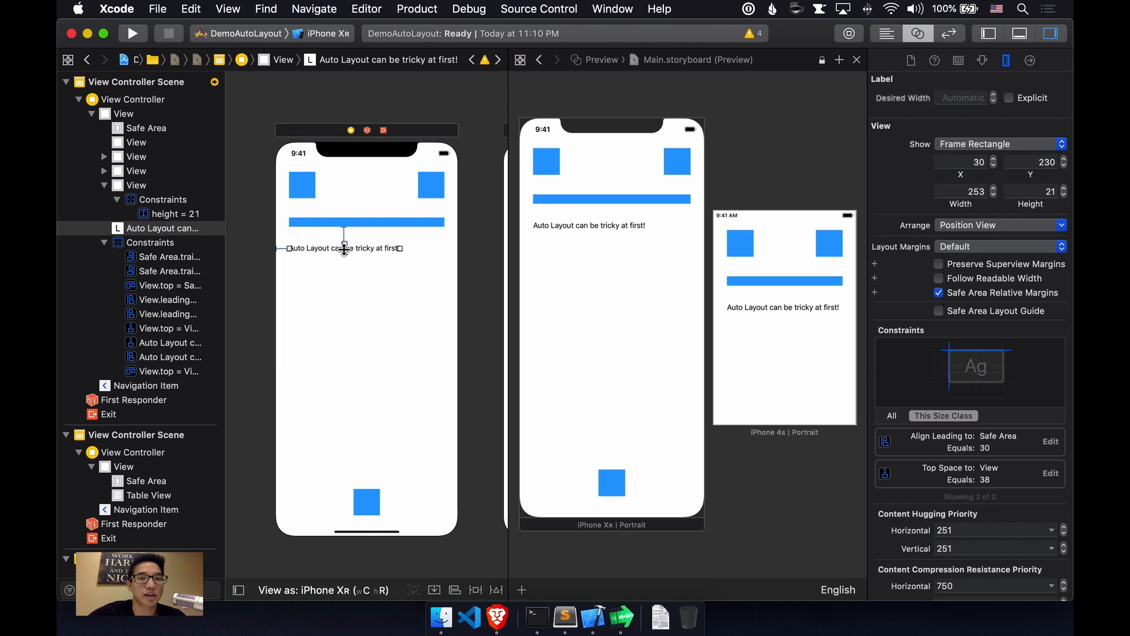
pyautogui.doubleClick(371, 249)
pyautogui.click(364, 276)
pyautogui.click(366, 251)
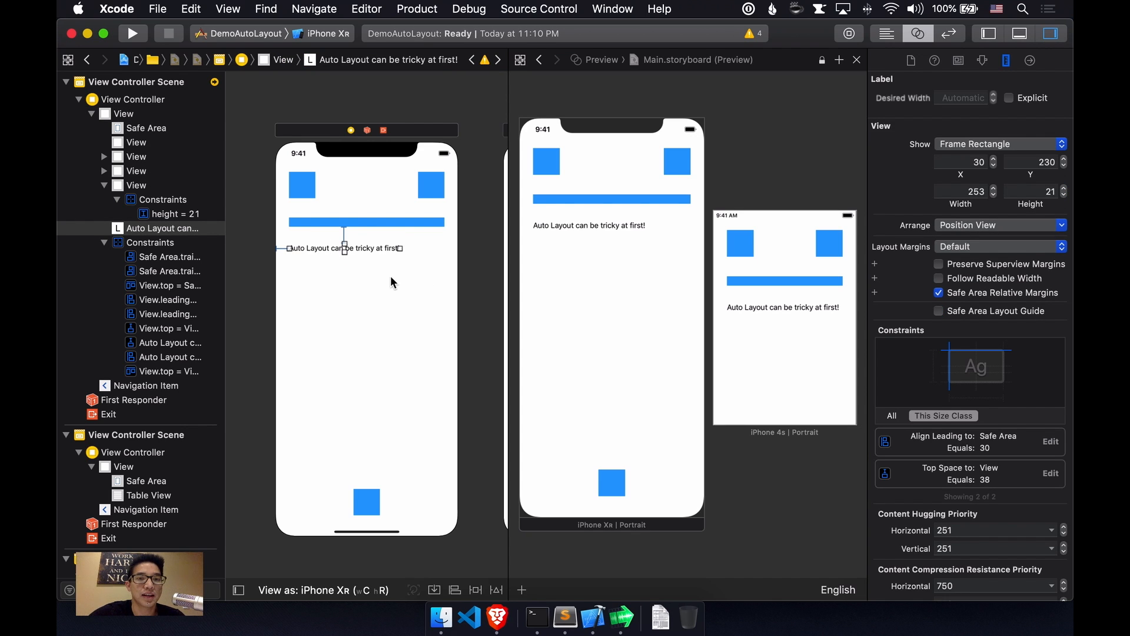
pyautogui.click(422, 276)
pyautogui.click(385, 248)
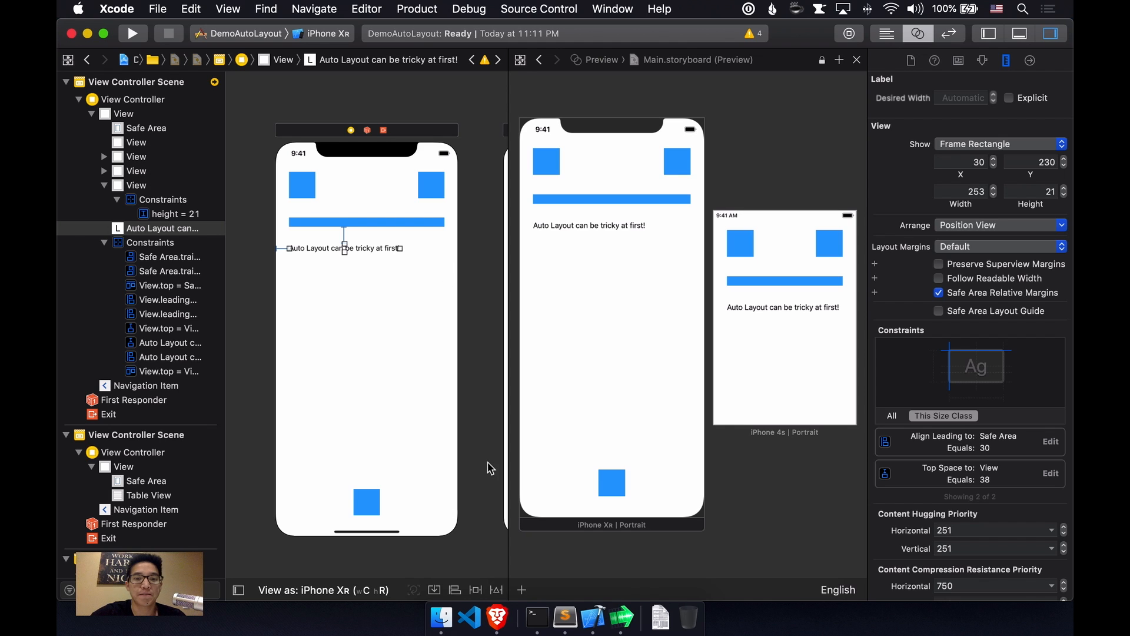
# Try a trailing spacing constraint of 30 from the text label to the Safe Area
pyautogui.click(476, 590)
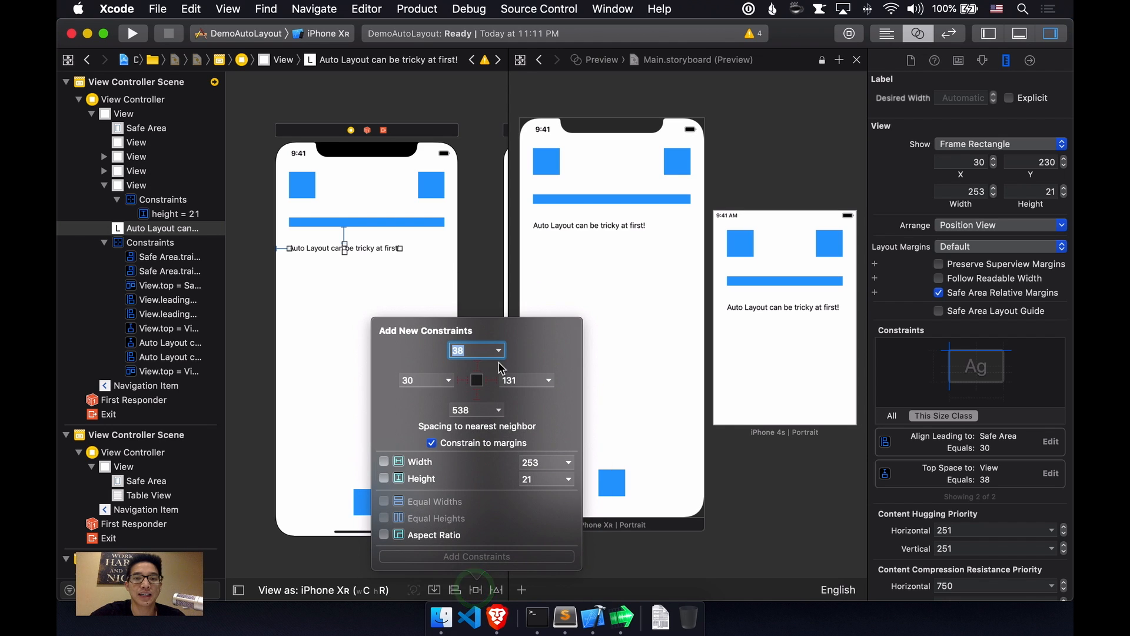
pyautogui.click(493, 380)
pyautogui.moveTo(521, 383); pyautogui.dragTo(473, 378)
pyautogui.write('30')
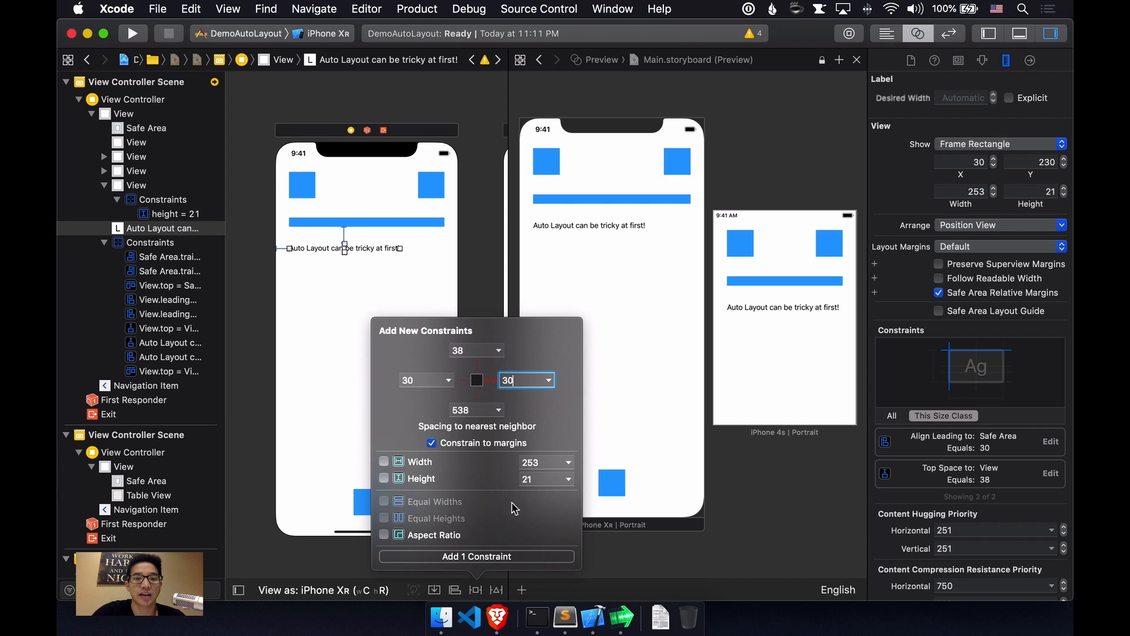
pyautogui.click(505, 557)
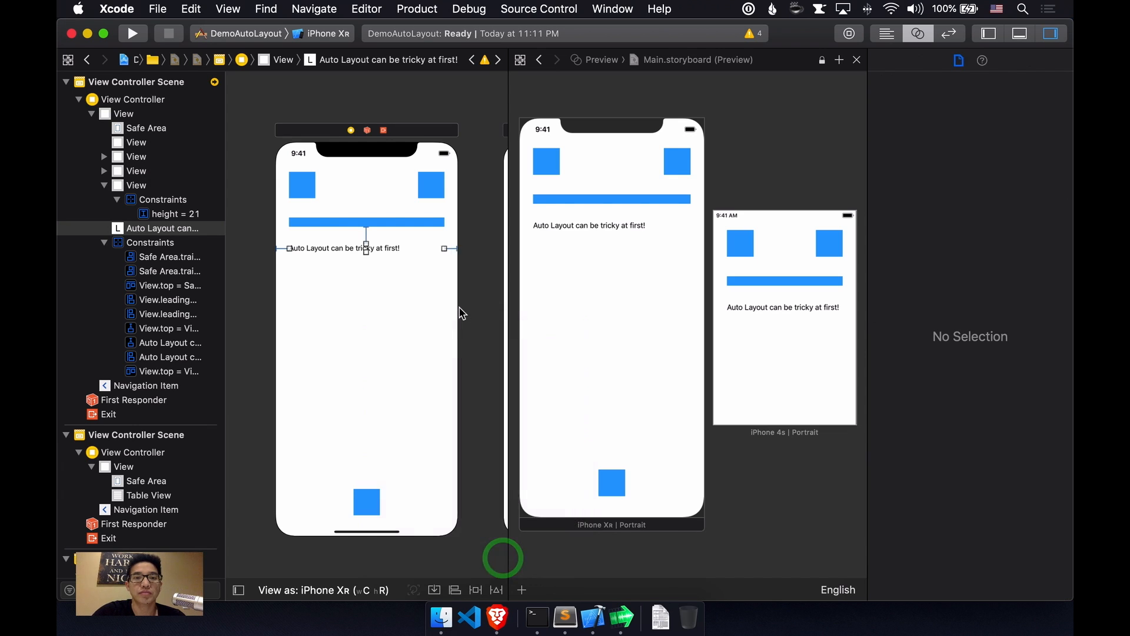
# Remove the text label's trailing constraint to the Safe Area
pyautogui.click(446, 248)
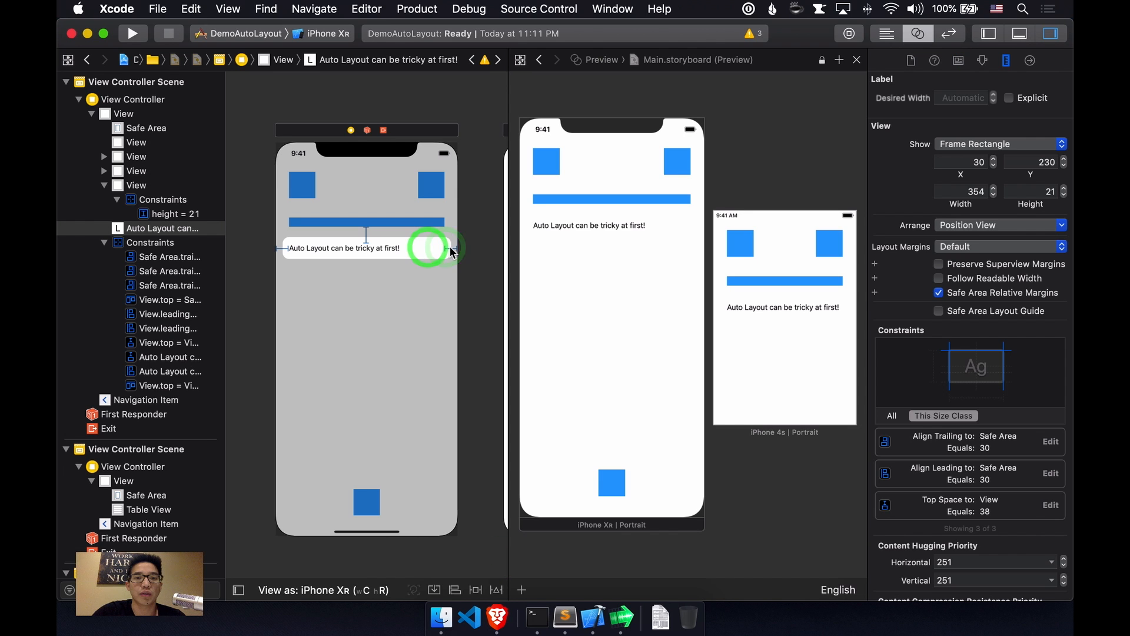
pyautogui.click(471, 257)
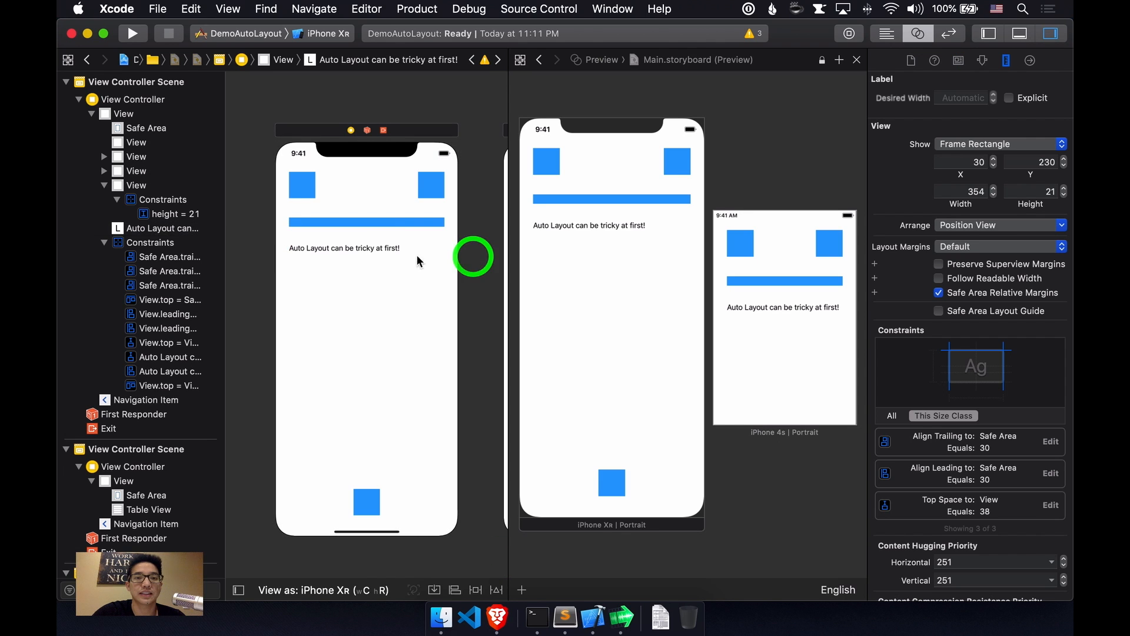
pyautogui.click(389, 245)
pyautogui.click(450, 248)
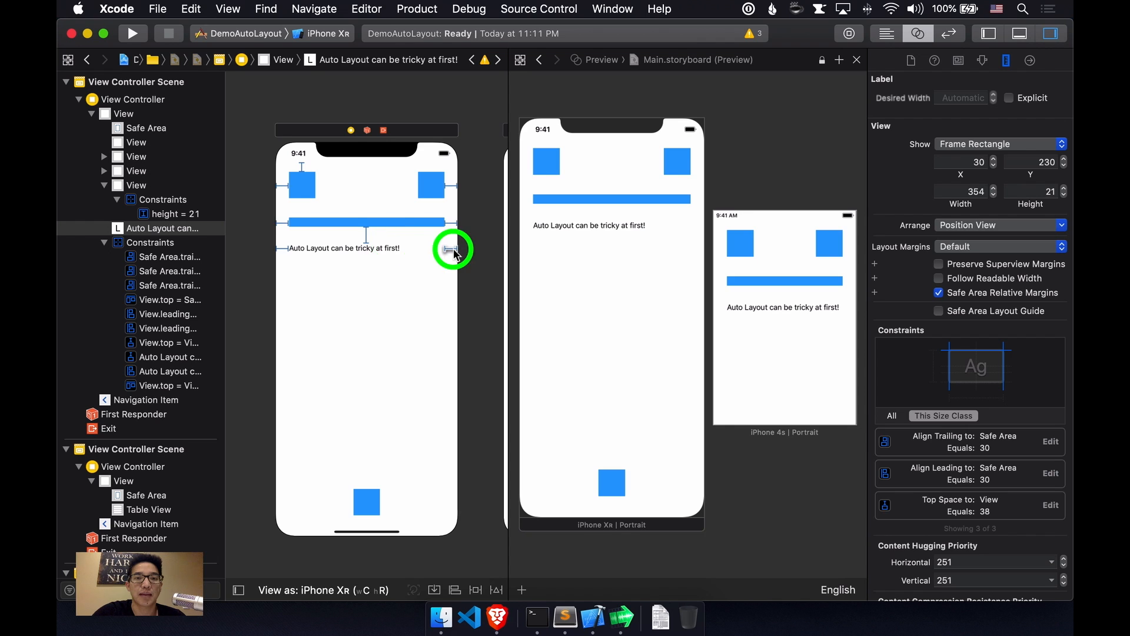
pyautogui.click(453, 248)
pyautogui.click(375, 246)
pyautogui.click(376, 246)
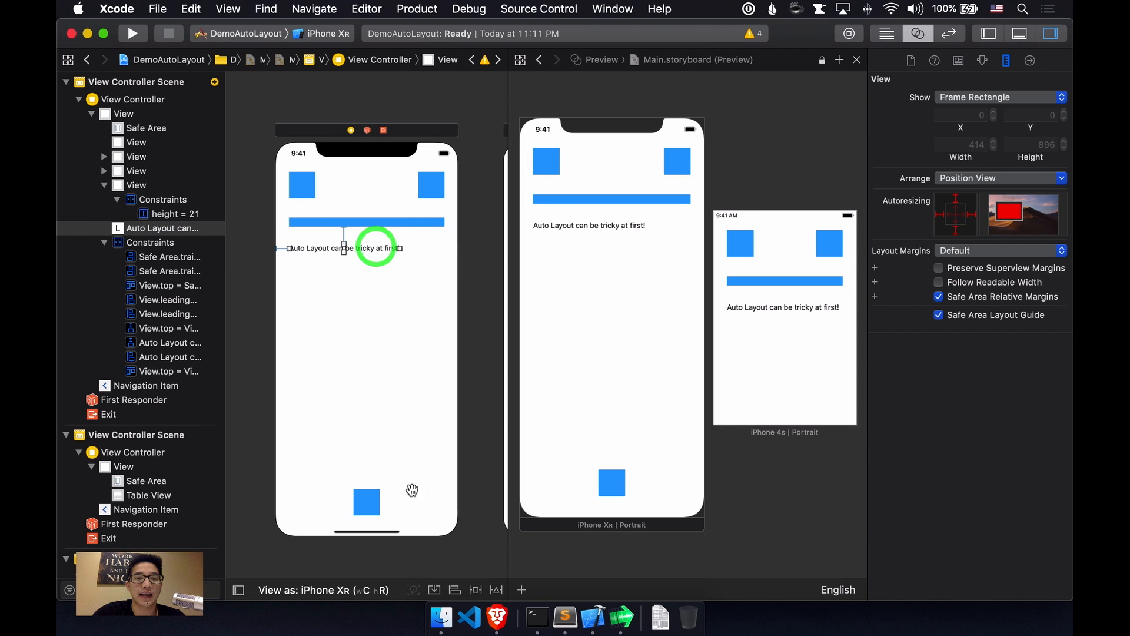
# Try a fixed width constraint of 100 on the "Auto Layout can be tricky at first!" label
pyautogui.click(476, 590)
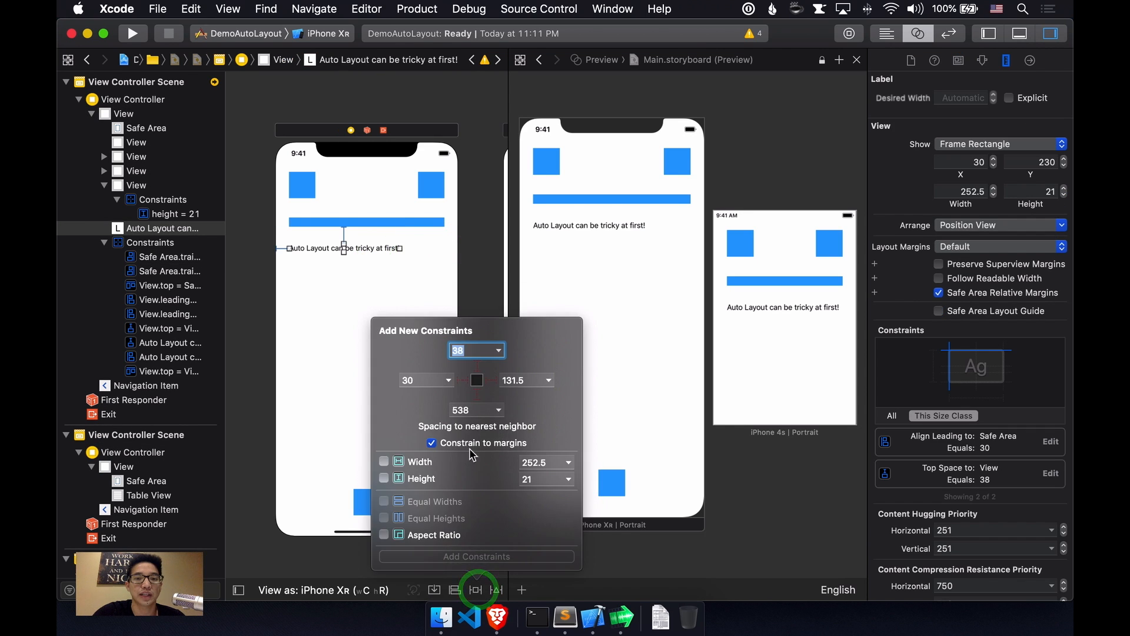
pyautogui.click(383, 462)
pyautogui.click(536, 462)
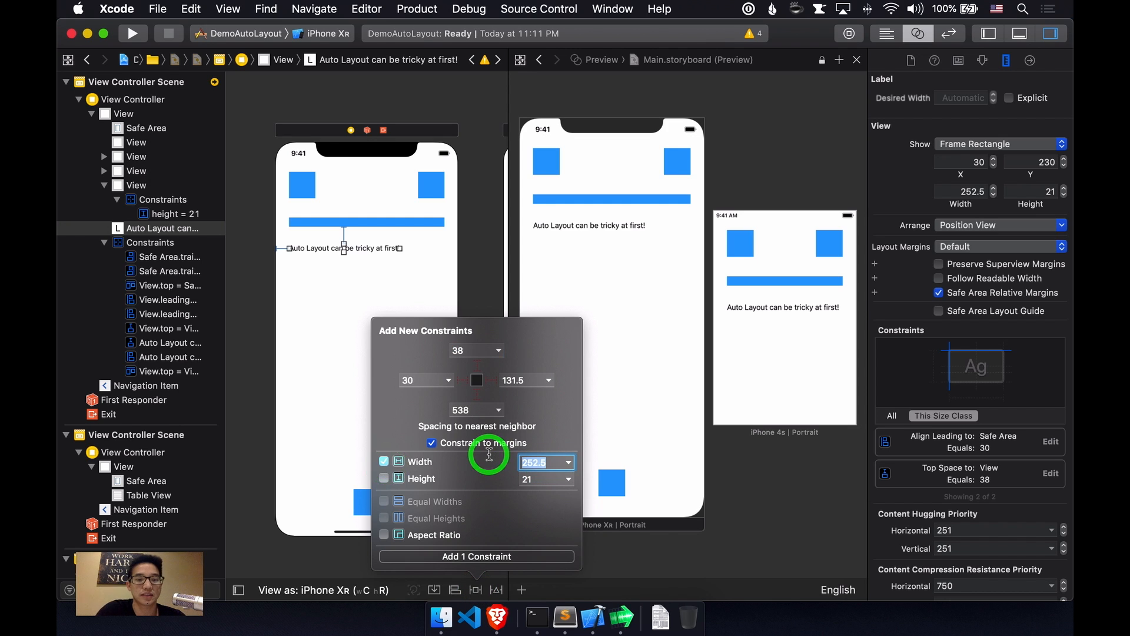
pyautogui.write('1')
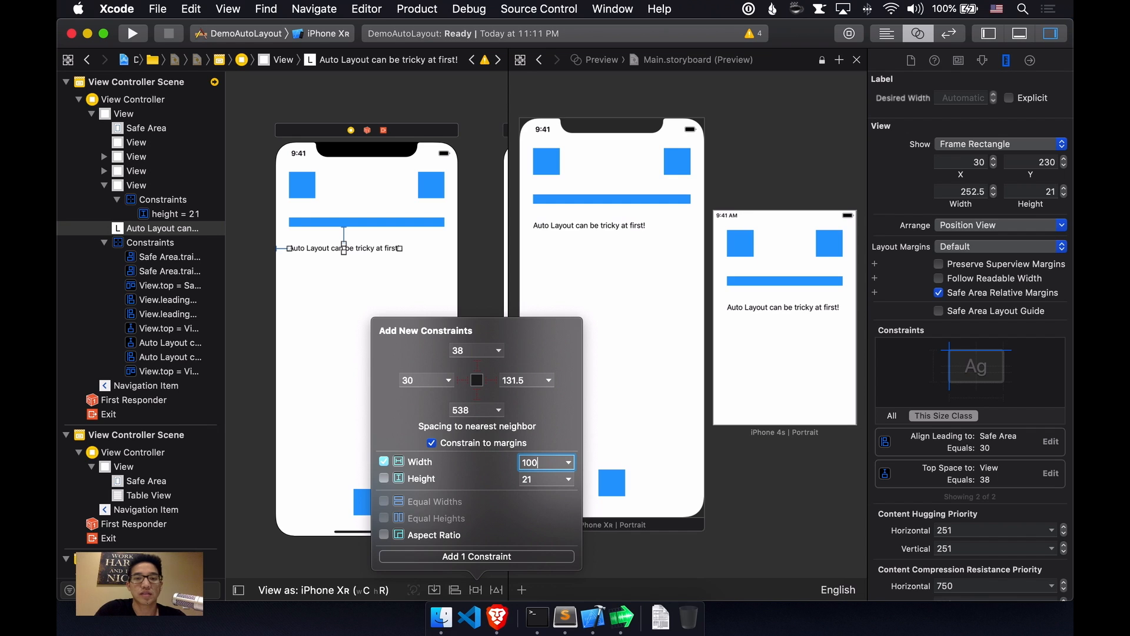
pyautogui.write('00')
pyautogui.click(503, 556)
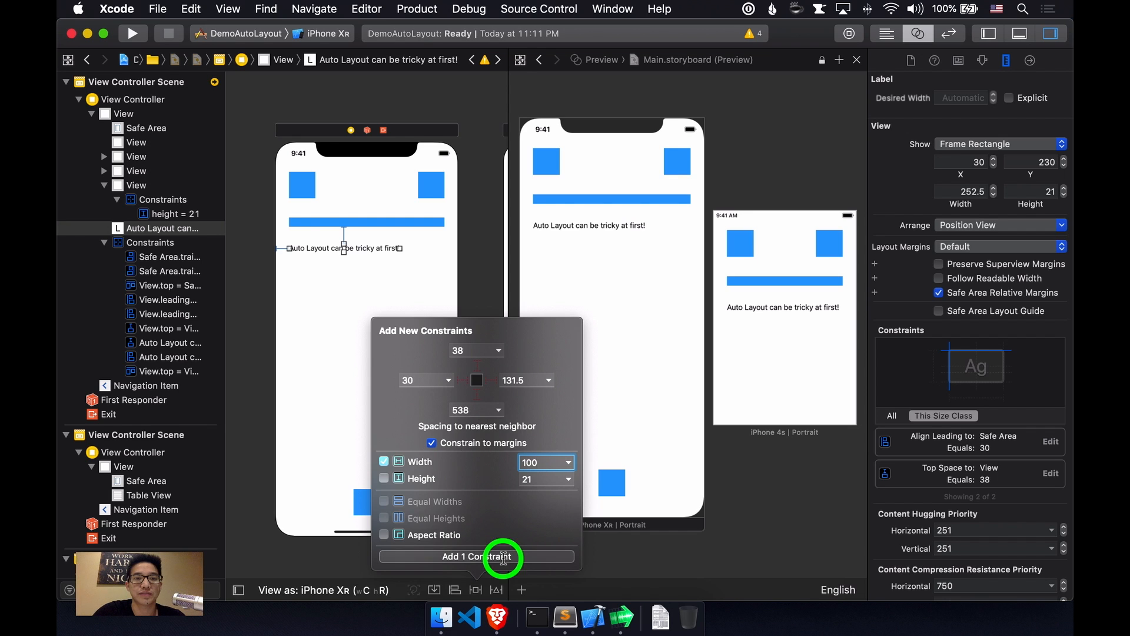
pyautogui.click(375, 345)
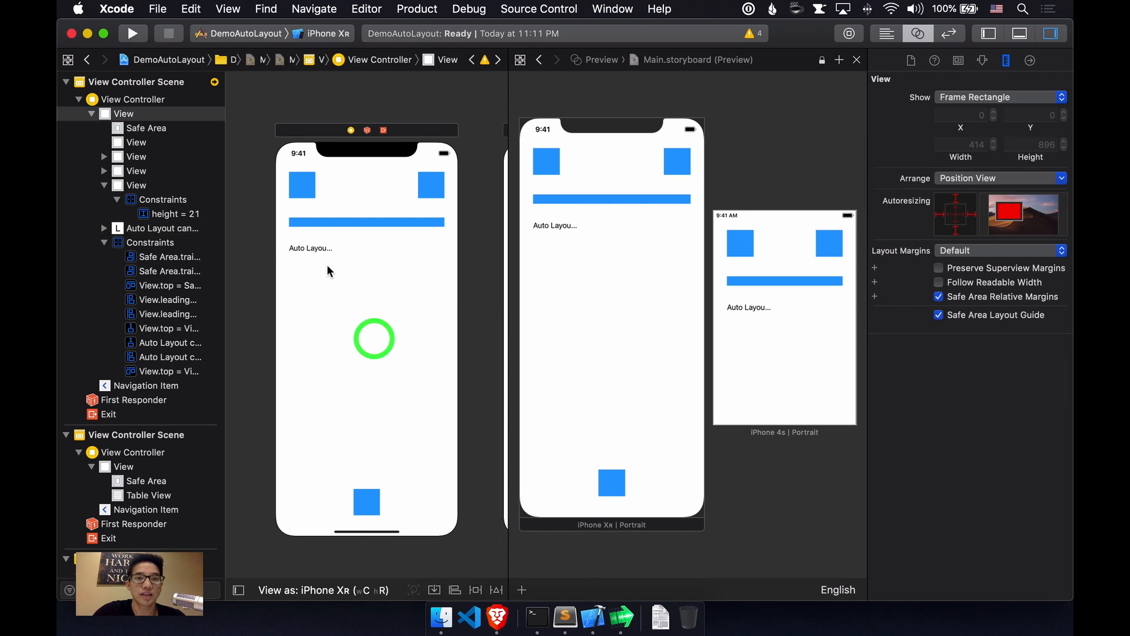
# Set the text label's number of lines to 0 so its text can wrap
pyautogui.click(320, 247)
pyautogui.click(983, 59)
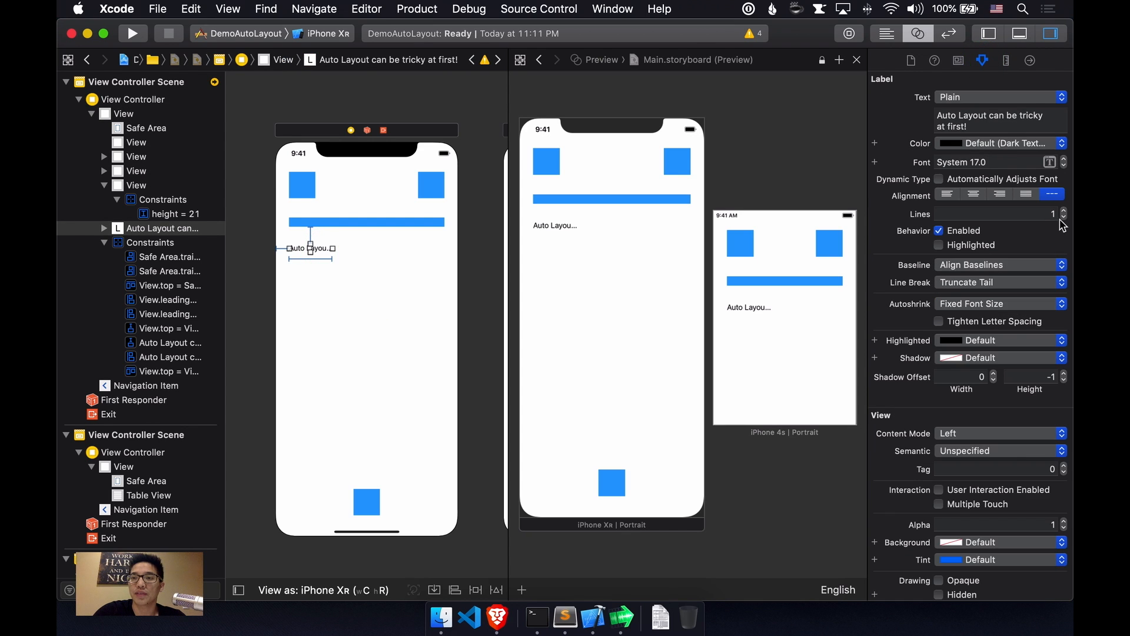
pyautogui.click(1065, 217)
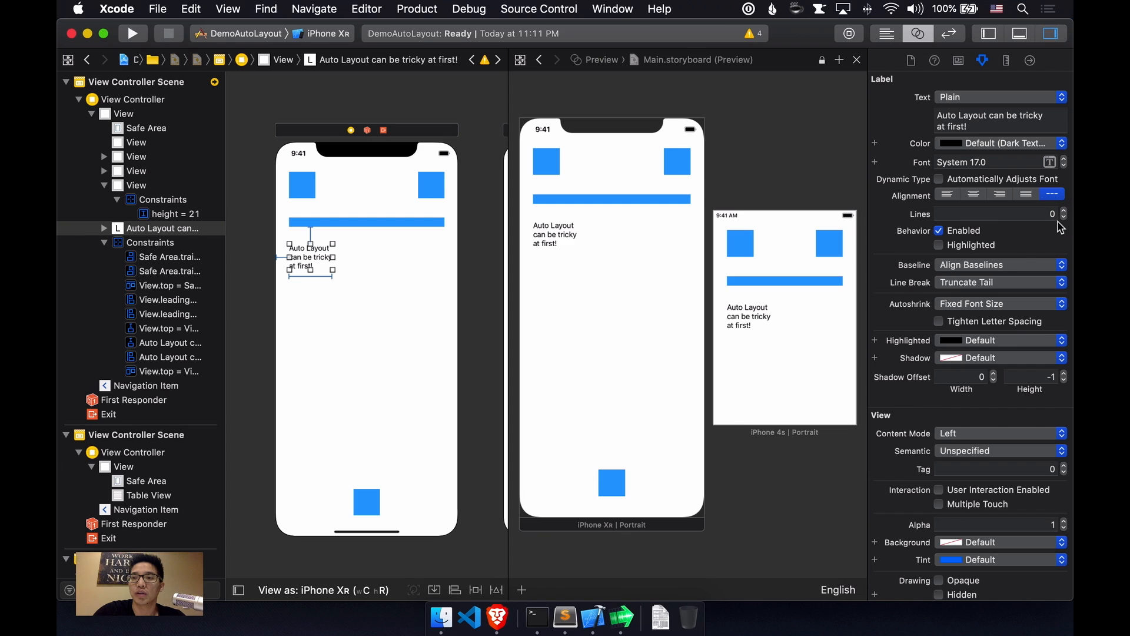
pyautogui.click(373, 304)
# Remove the fixed width constraint from the text label
pyautogui.click(303, 249)
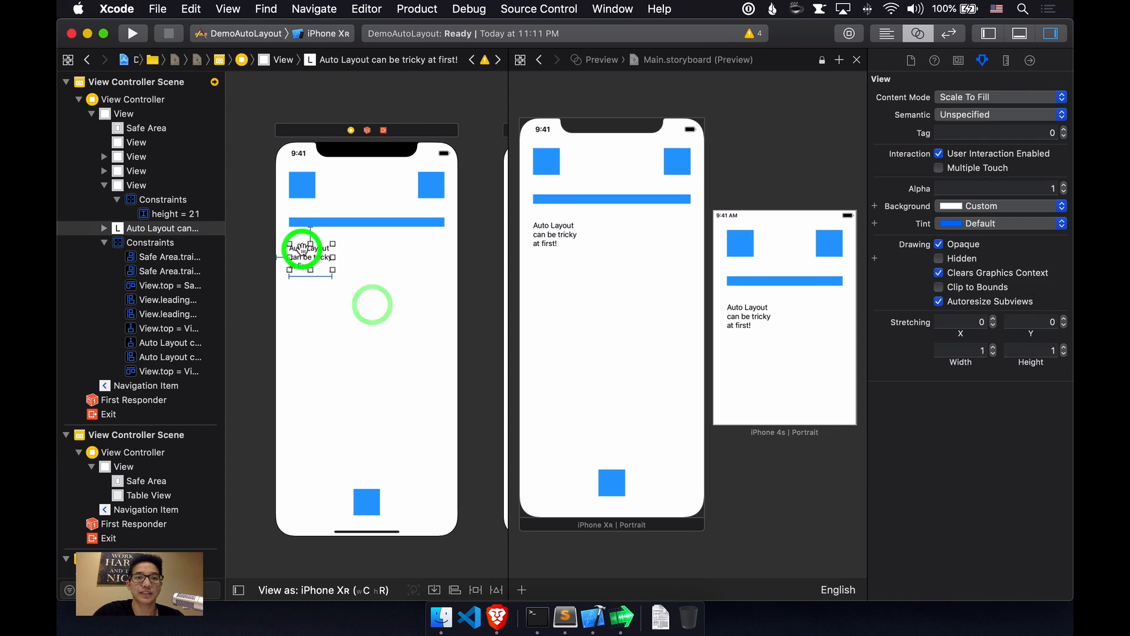
pyautogui.click(320, 275)
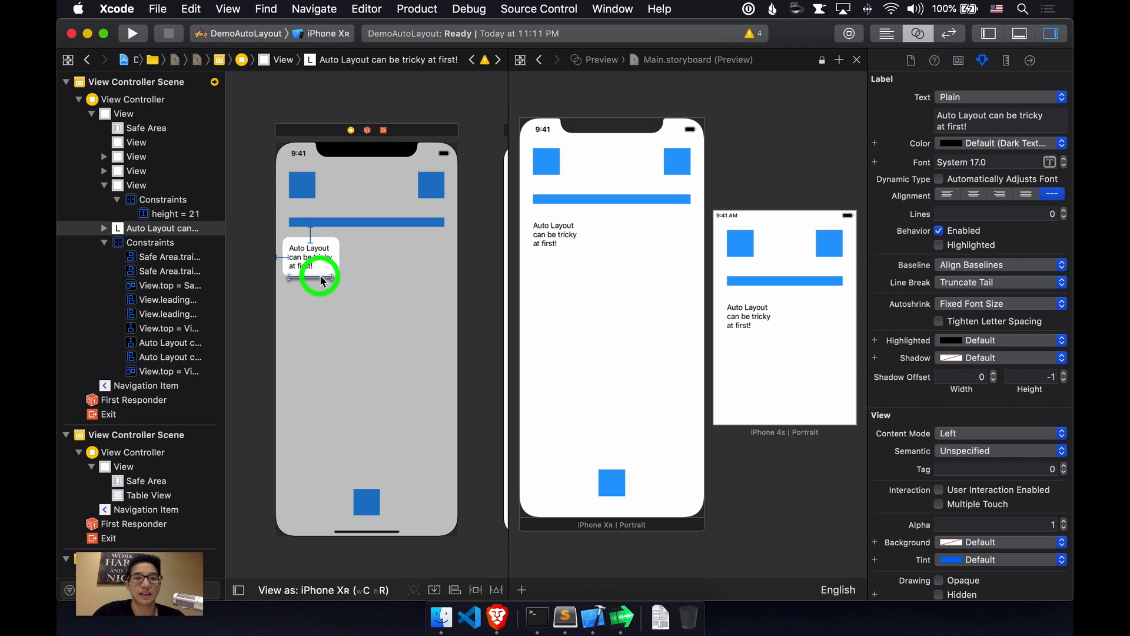
pyautogui.click(321, 250)
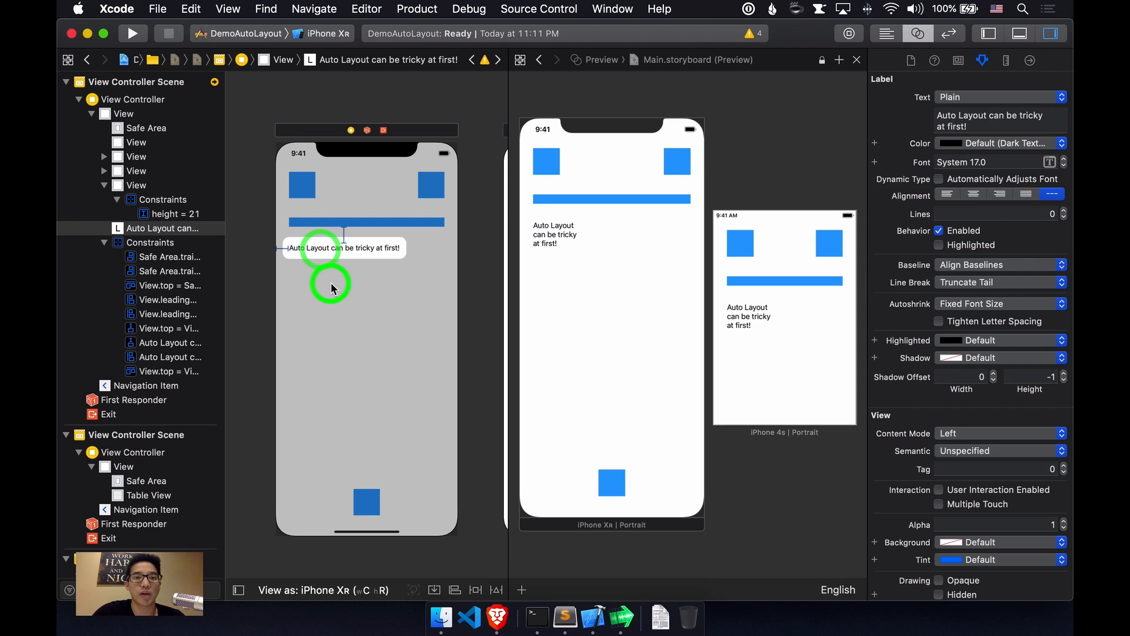
pyautogui.click(331, 282)
# Add a trailing spacing constraint of 30 to the text label
pyautogui.click(334, 247)
pyautogui.click(475, 589)
pyautogui.click(493, 382)
pyautogui.write('30')
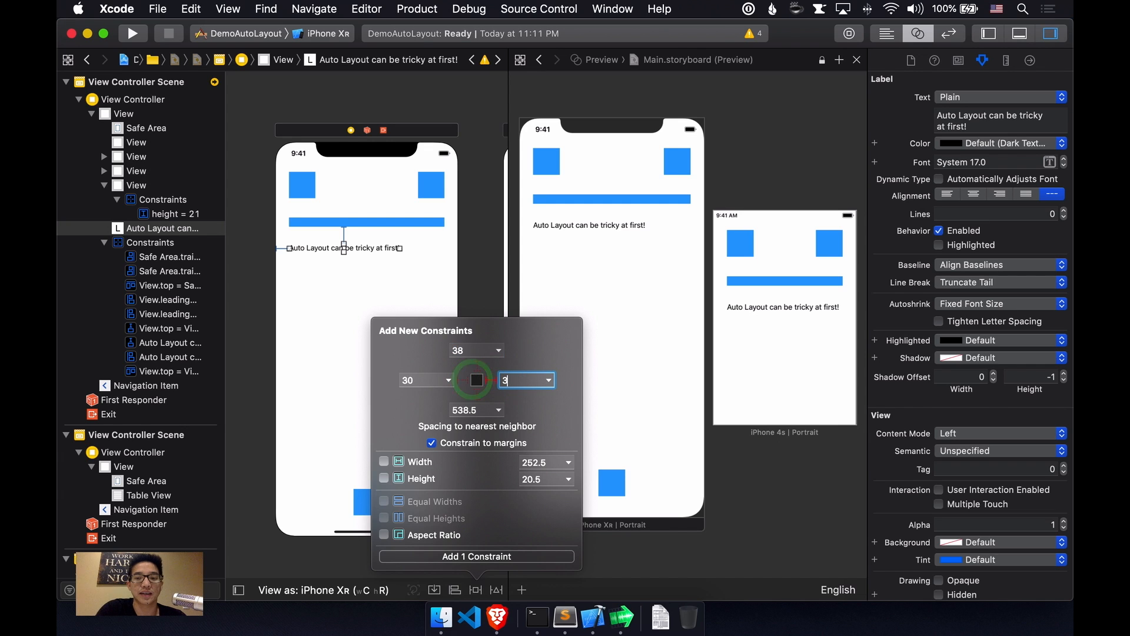
pyautogui.click(487, 558)
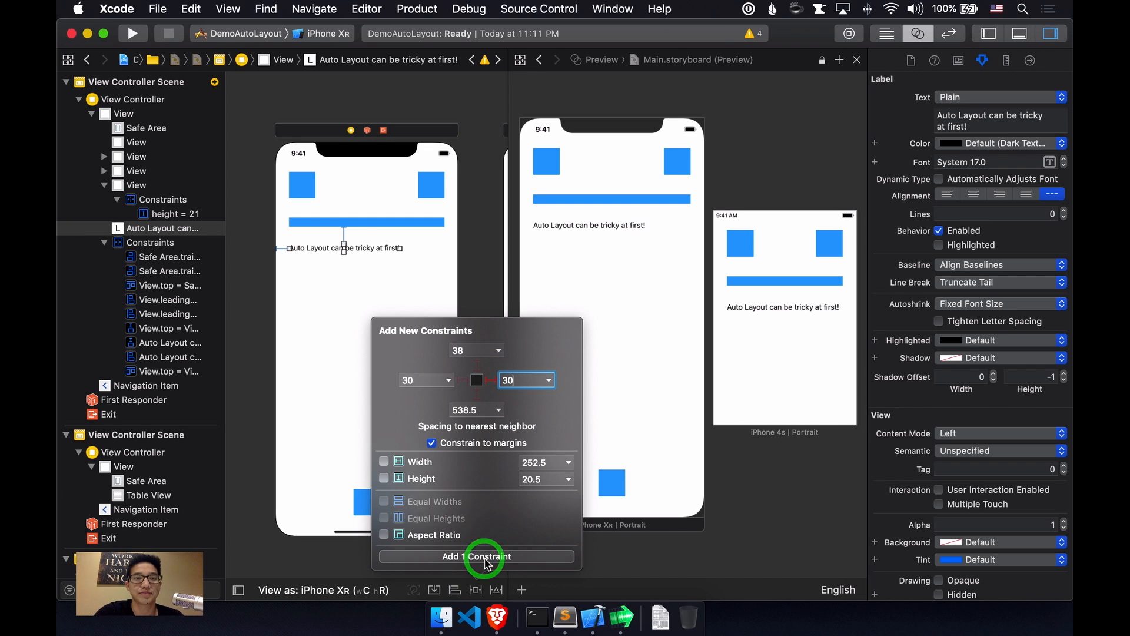
# Add constraints for width 60, height 60 and bottom spacing 13 to the lower blue square
pyautogui.click(358, 486)
pyautogui.click(365, 497)
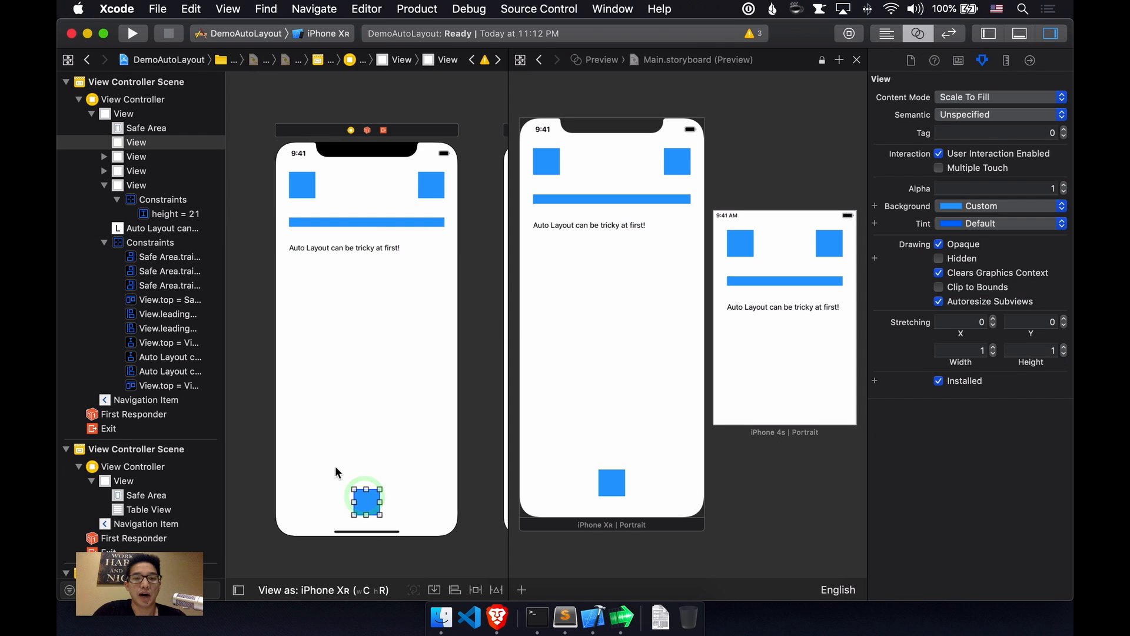
pyautogui.click(476, 590)
pyautogui.click(384, 461)
pyautogui.click(384, 478)
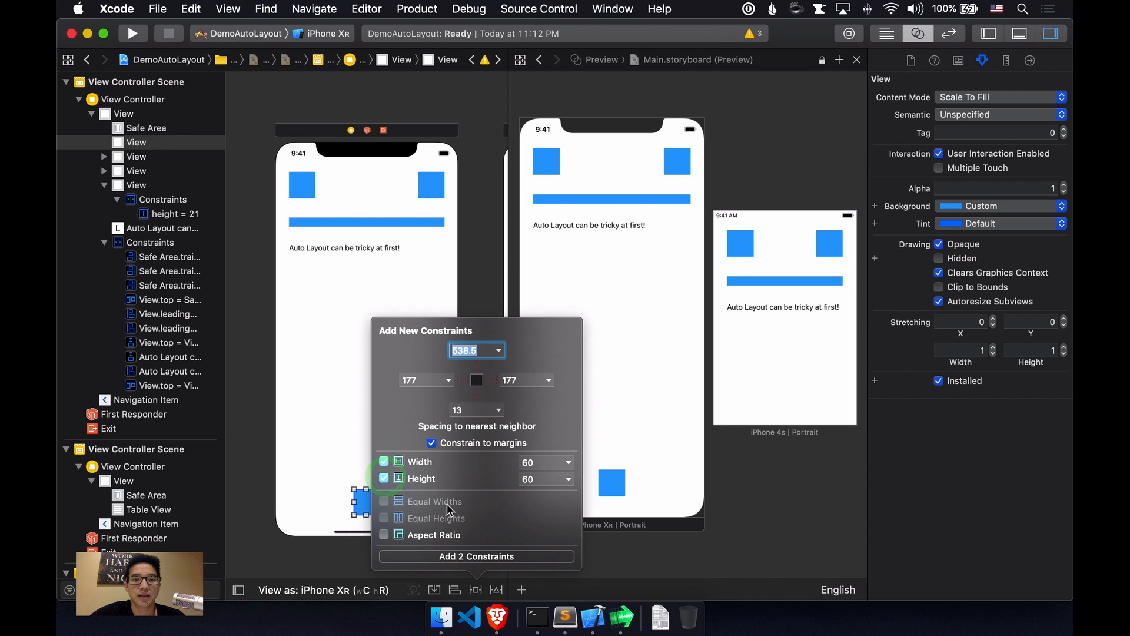
pyautogui.click(479, 395)
pyautogui.click(486, 556)
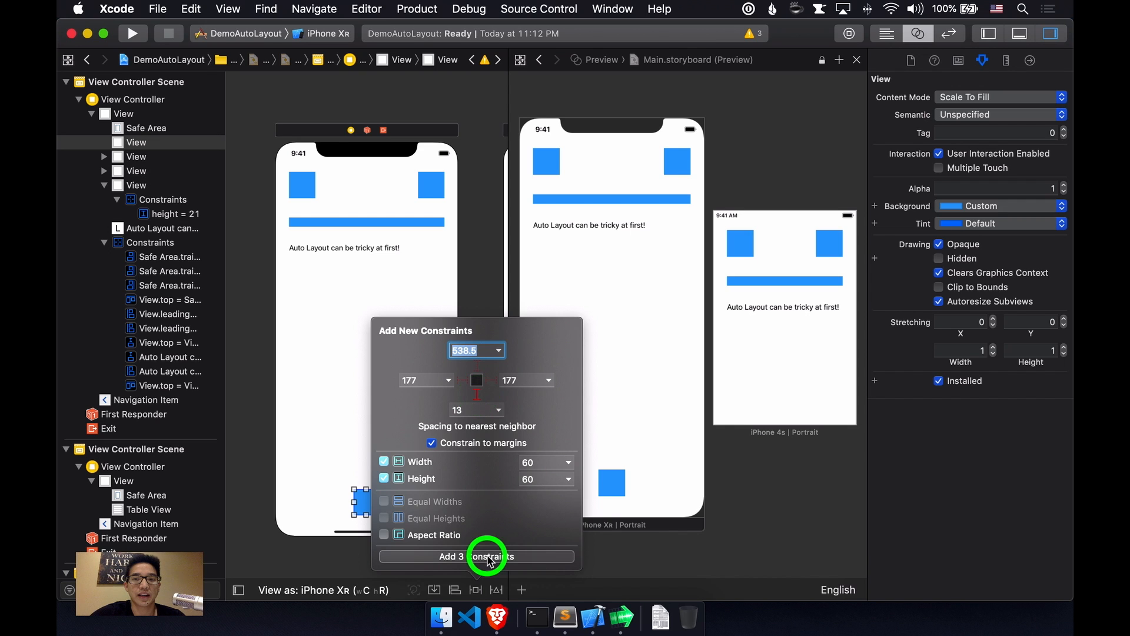
# Constrain the lower blue square to be centred horizontally in its container with an offset of 0
pyautogui.click(455, 590)
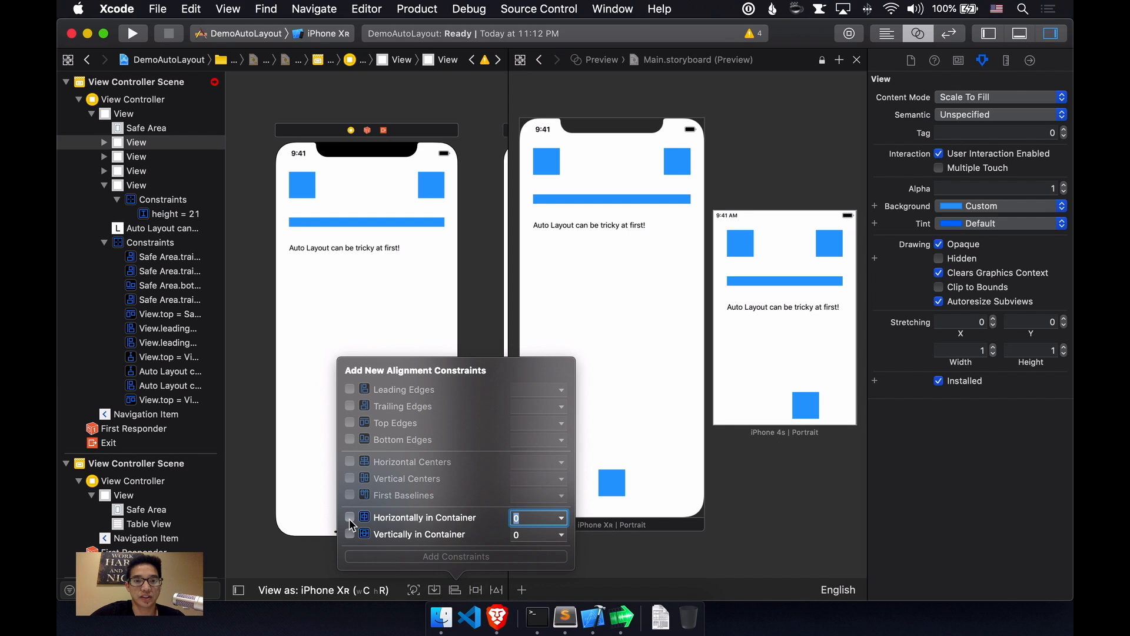
pyautogui.click(349, 517)
pyautogui.click(393, 556)
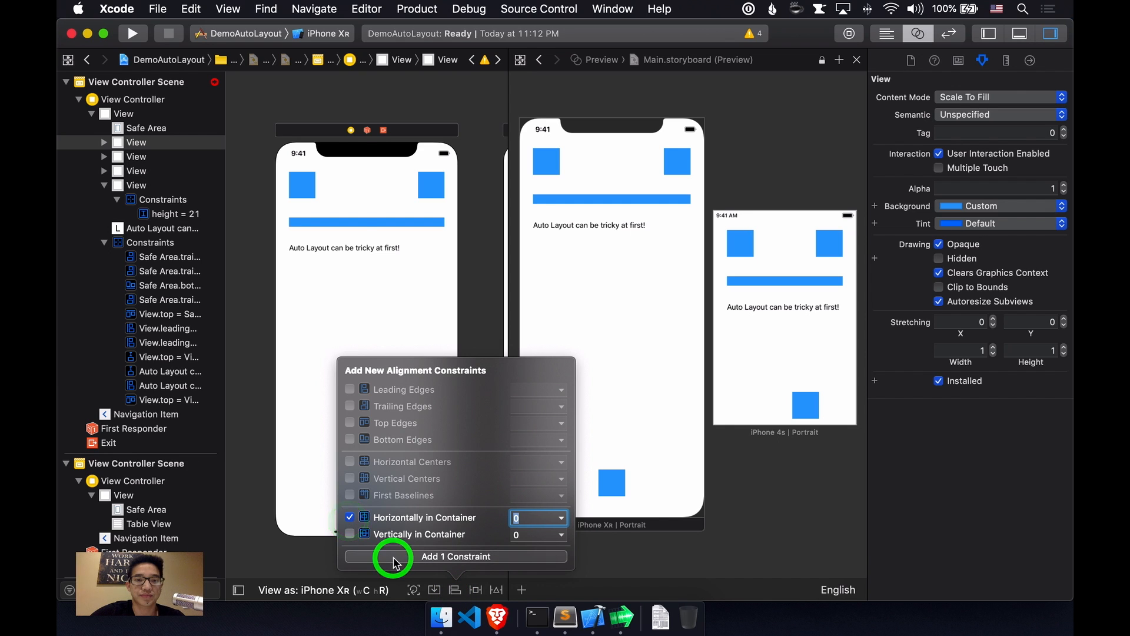
pyautogui.click(478, 494)
pyautogui.click(407, 506)
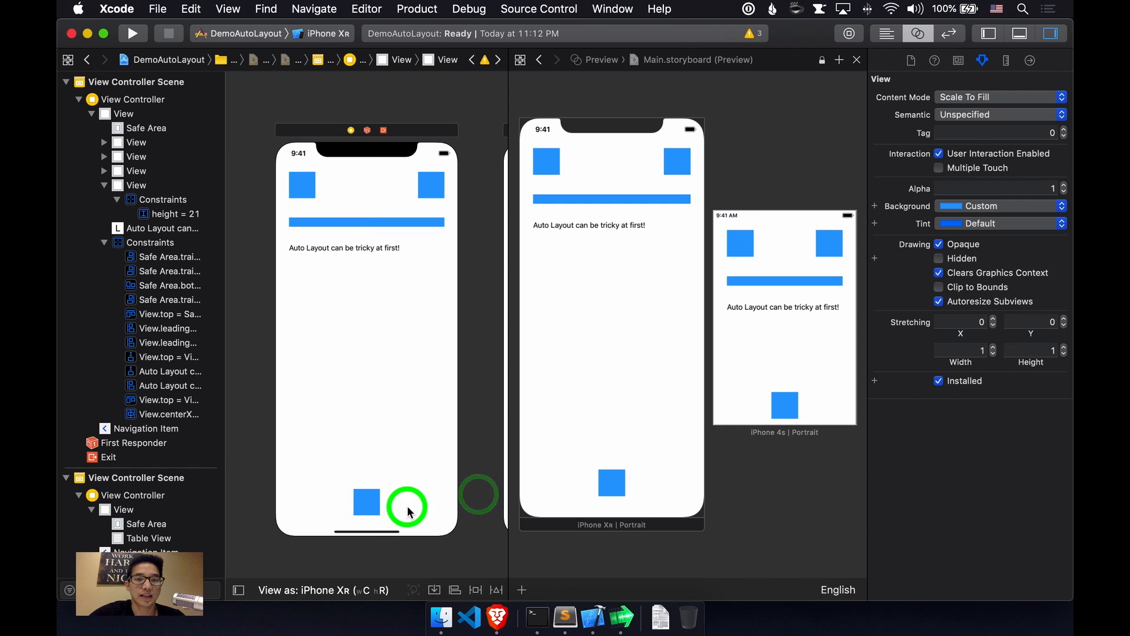
# Examine the lower blue square's constraints, including the details of its Center X alignment
pyautogui.click(378, 504)
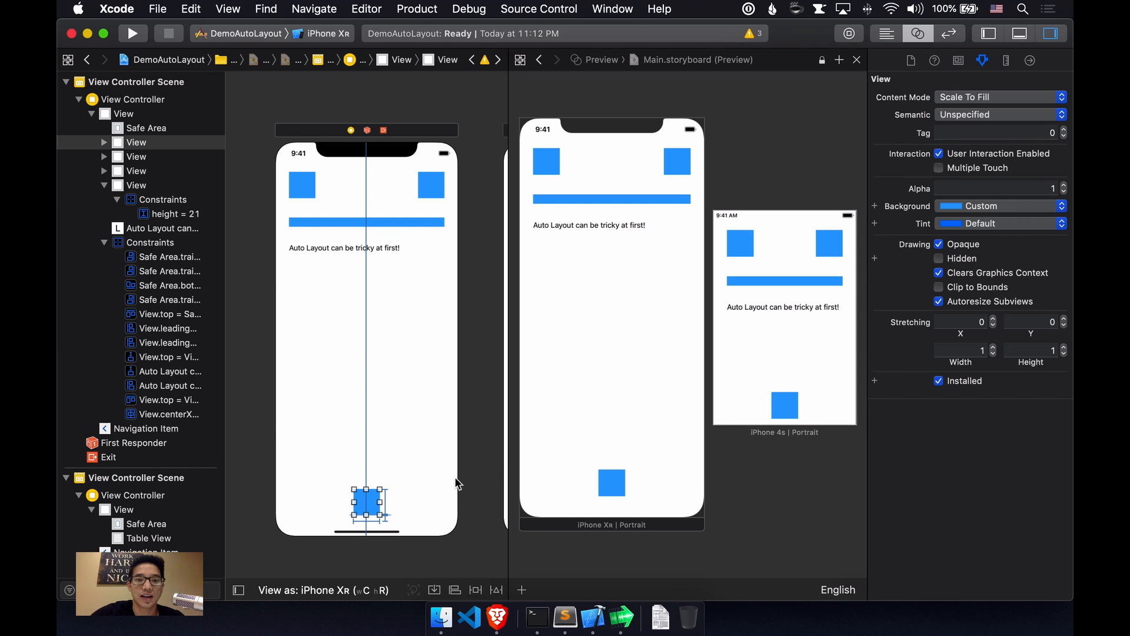
pyautogui.click(481, 491)
pyautogui.click(372, 497)
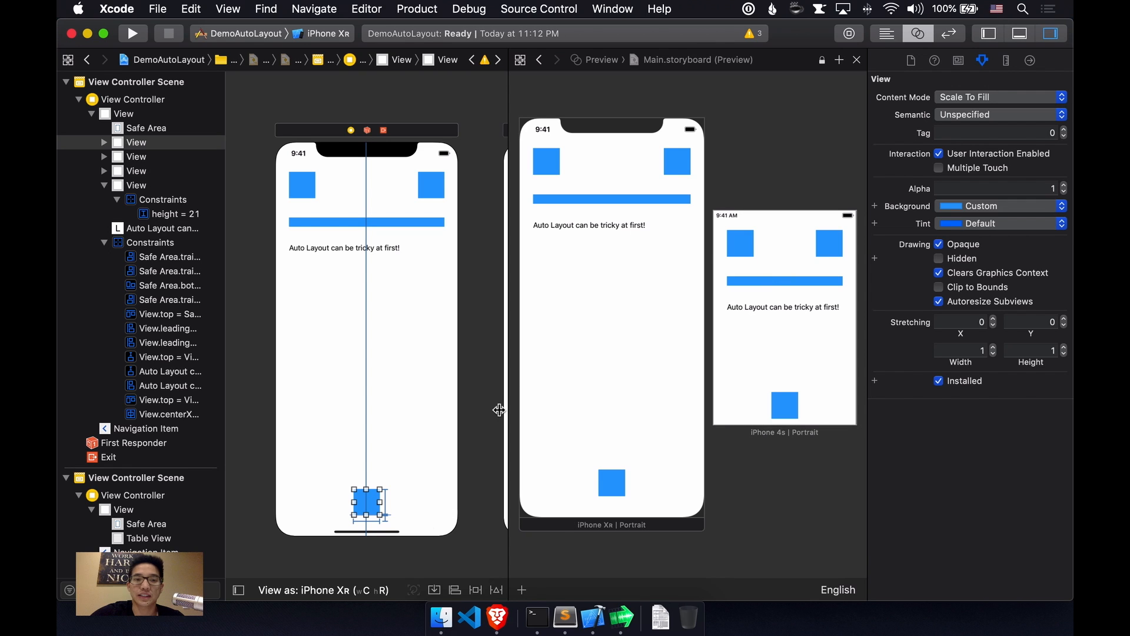
pyautogui.click(1006, 60)
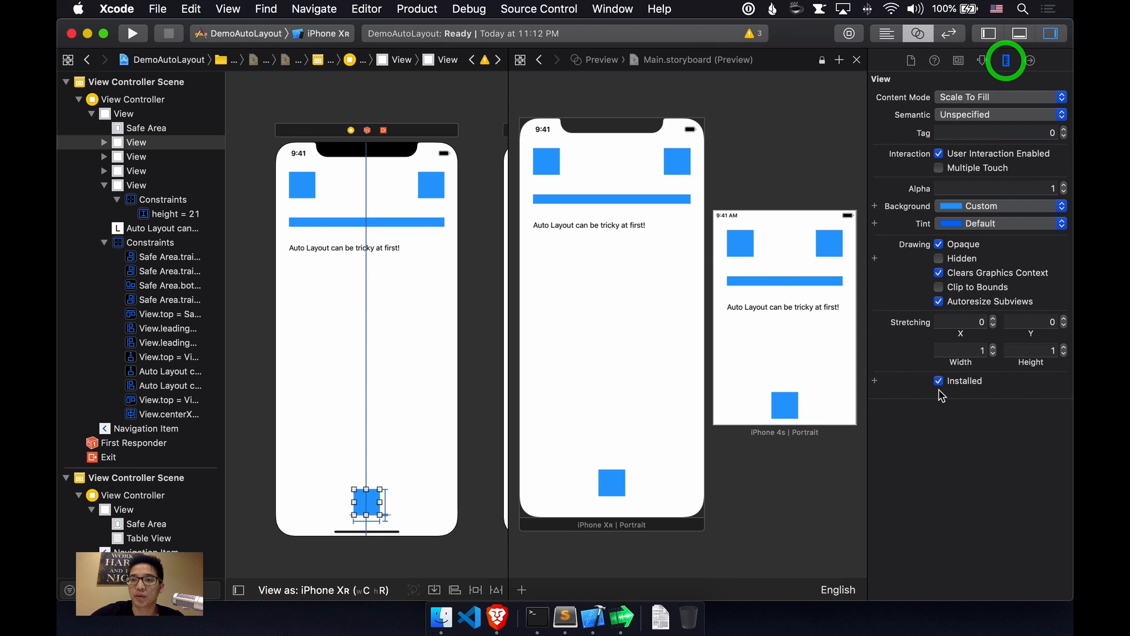
pyautogui.scroll(-5, 941, 383)
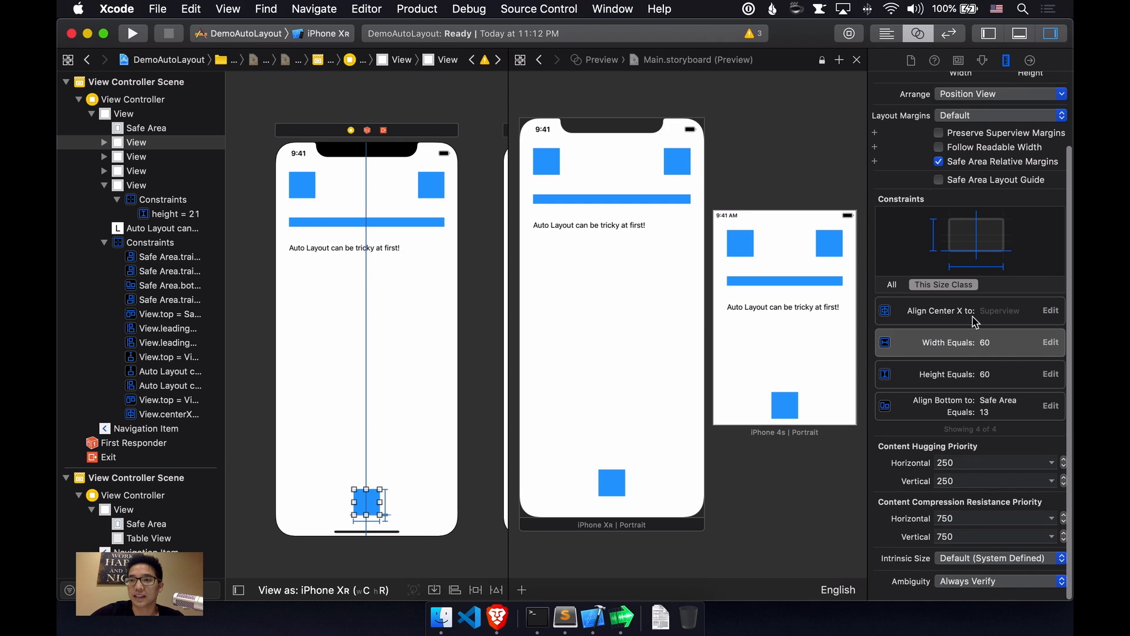
pyautogui.click(1043, 310)
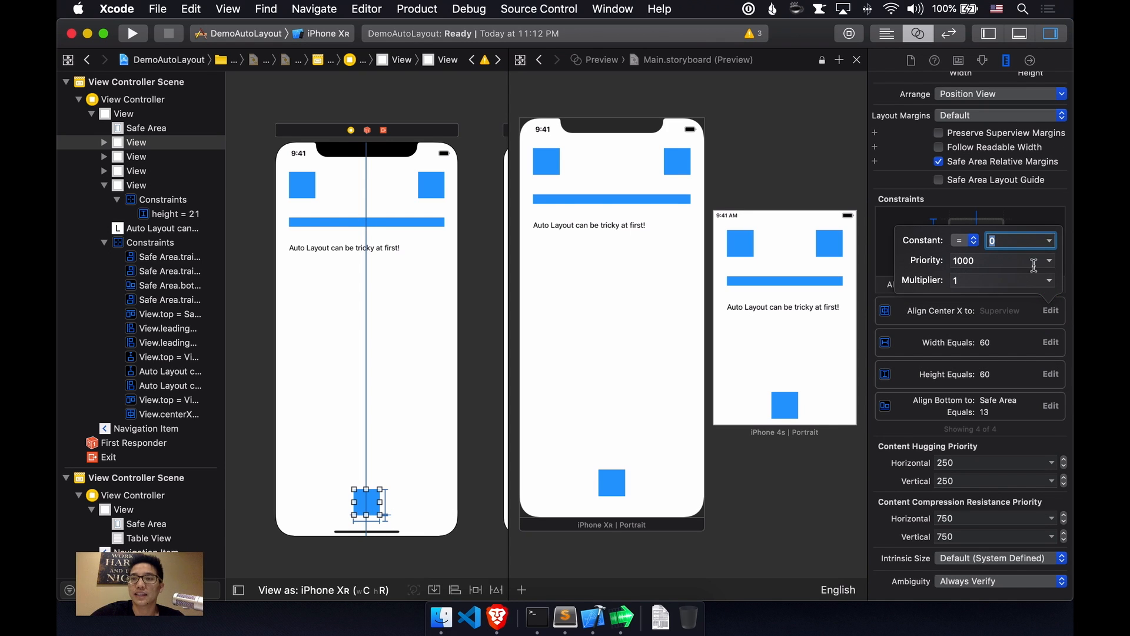
# Set the constant of the lower blue square's Center X alignment constraint to 22
pyautogui.click(366, 471)
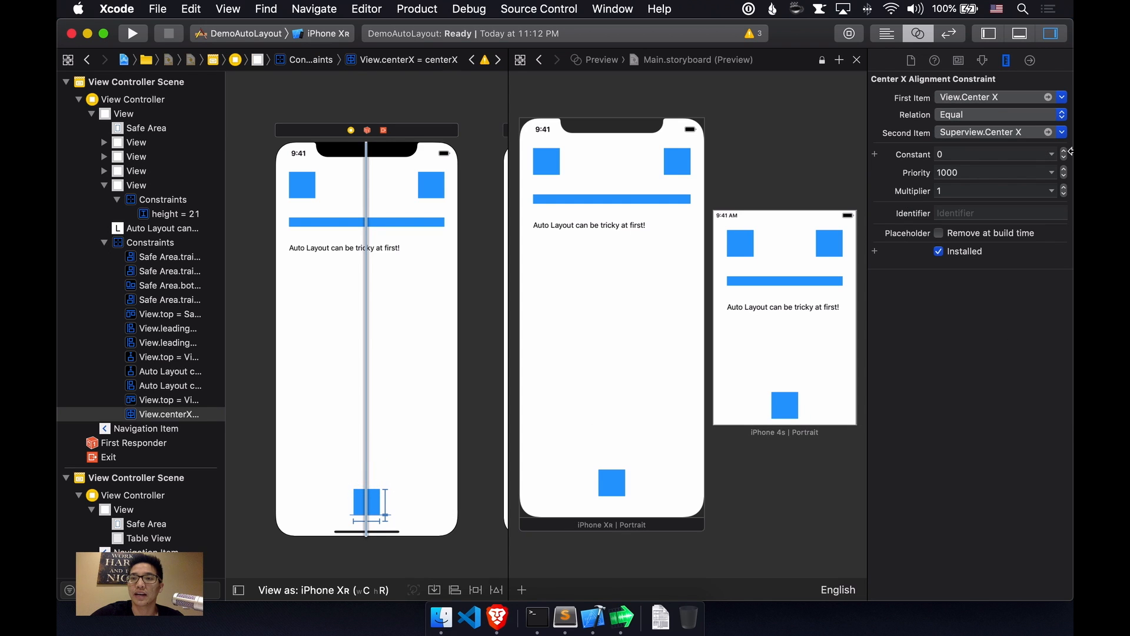
pyautogui.click(1064, 156)
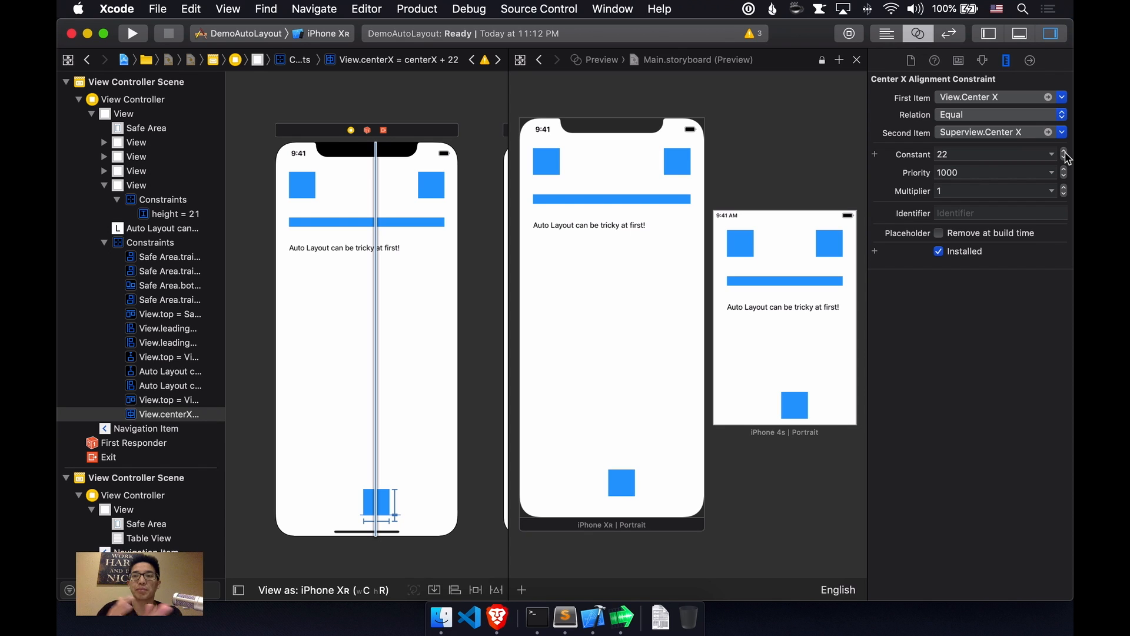
pyautogui.click(445, 454)
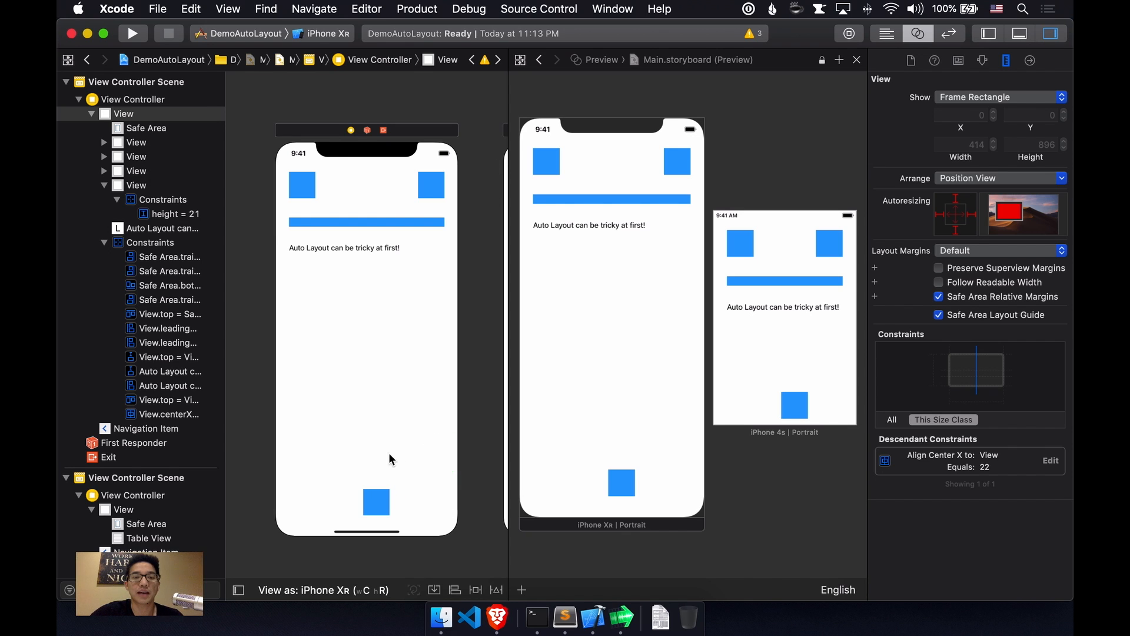
# Move the lower blue square away from its constrained position to about X 238, Y 732
pyautogui.click(376, 494)
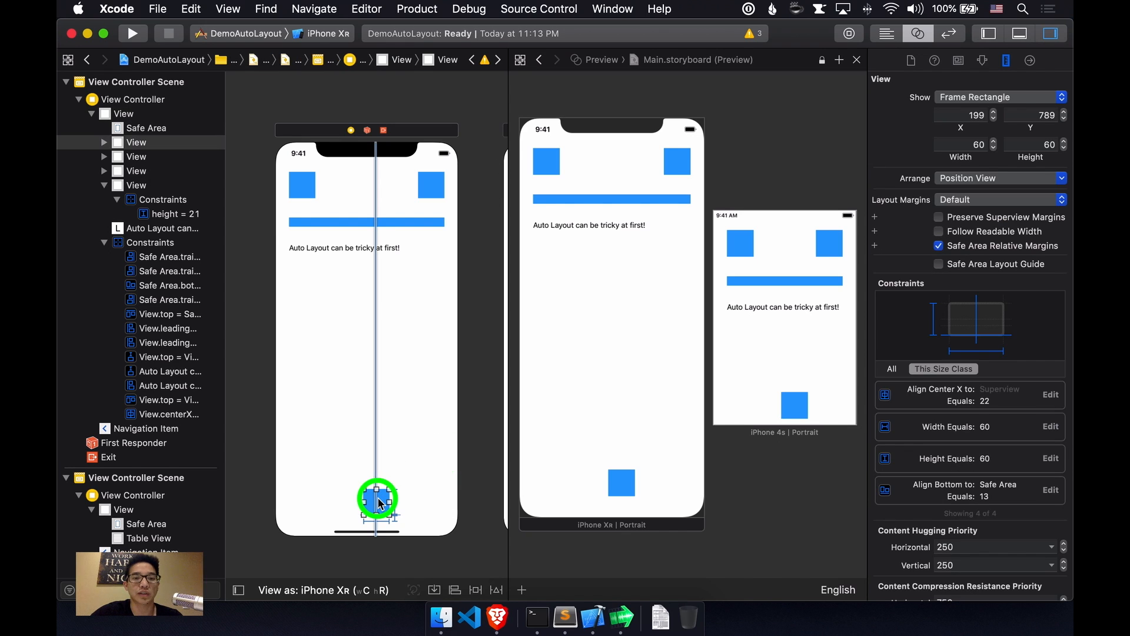
pyautogui.click(401, 483)
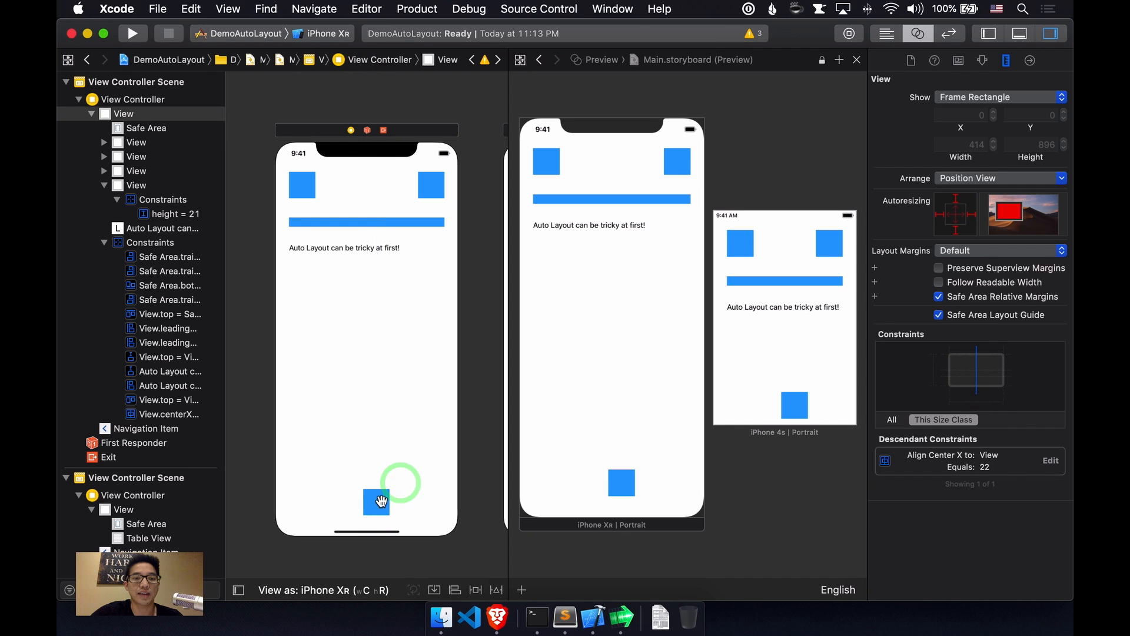
pyautogui.click(380, 499)
pyautogui.click(400, 481)
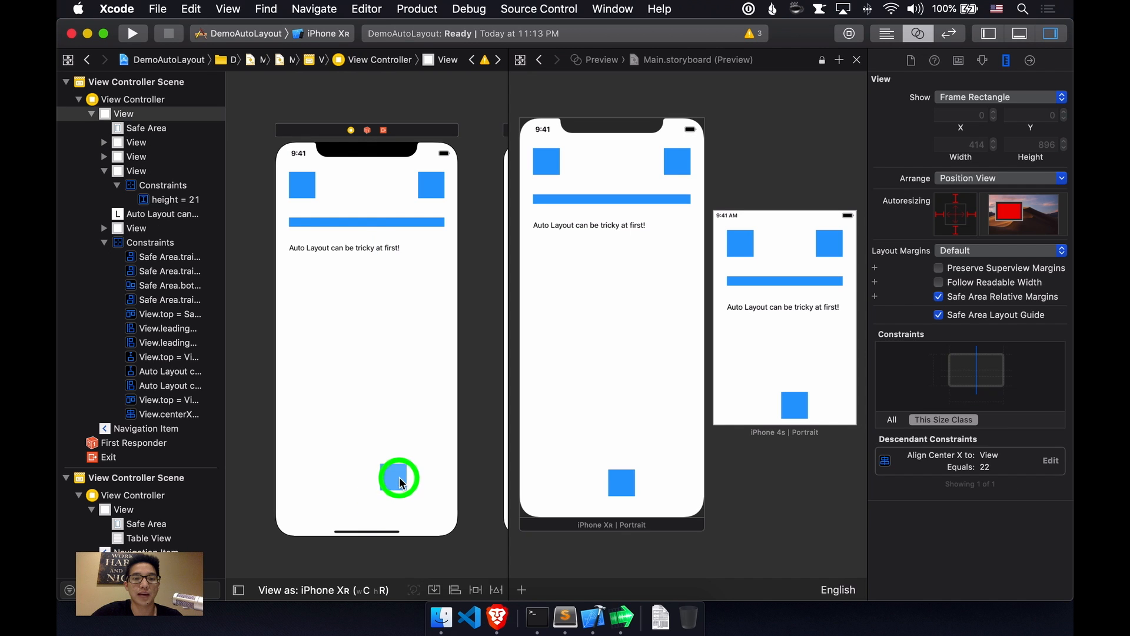
pyautogui.click(400, 480)
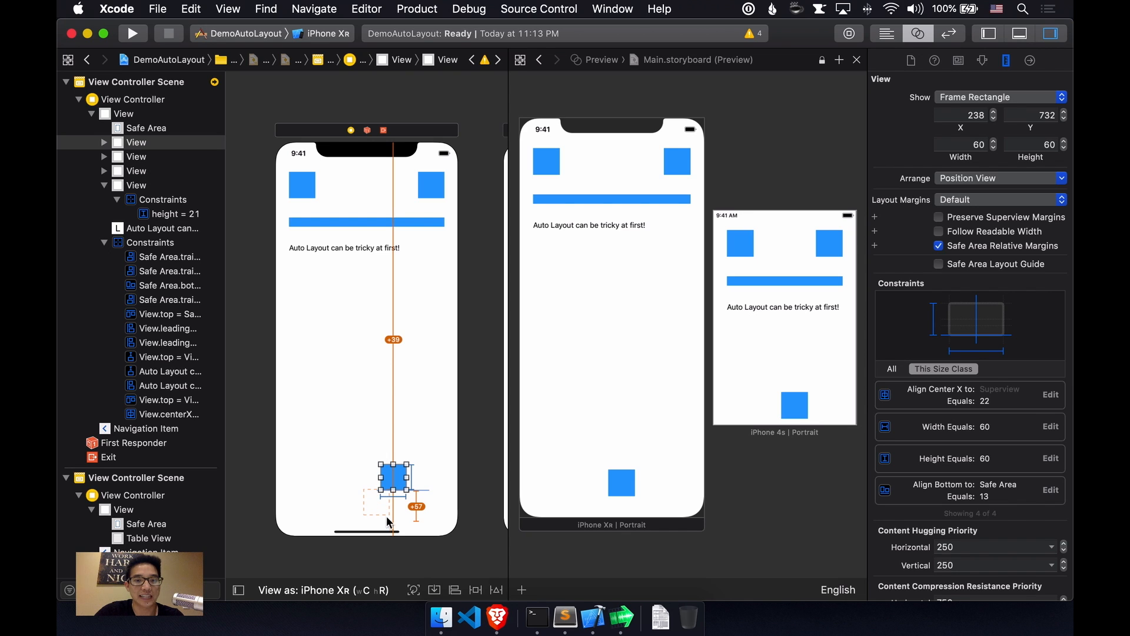
pyautogui.click(442, 472)
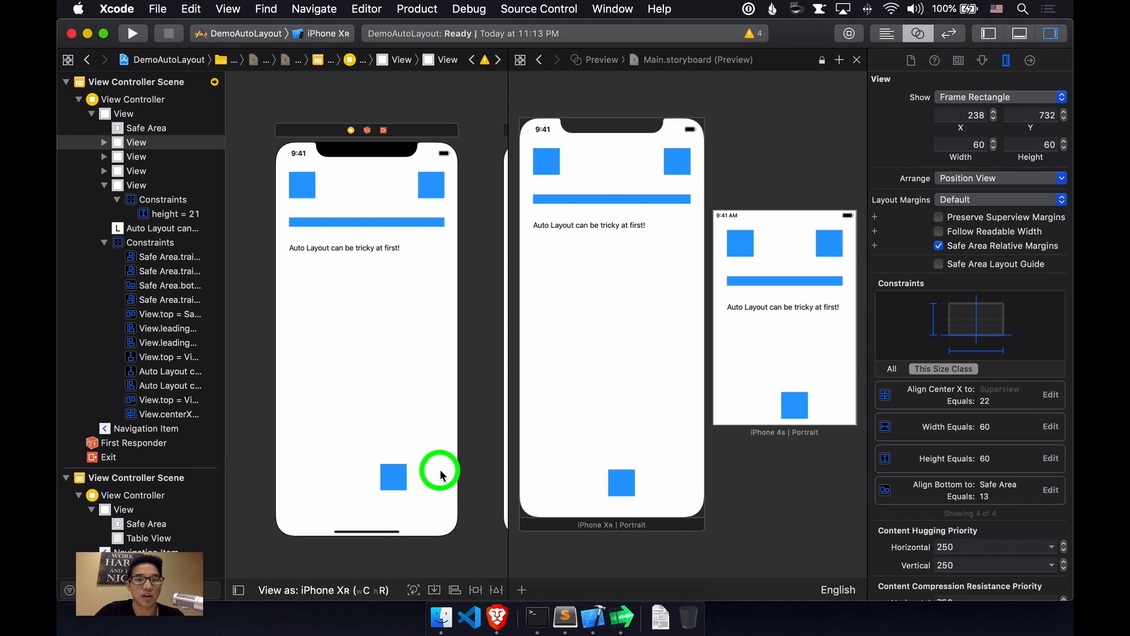
# Move the lower blue square farther from its constrained position, to about X 312, Y 666
pyautogui.click(394, 476)
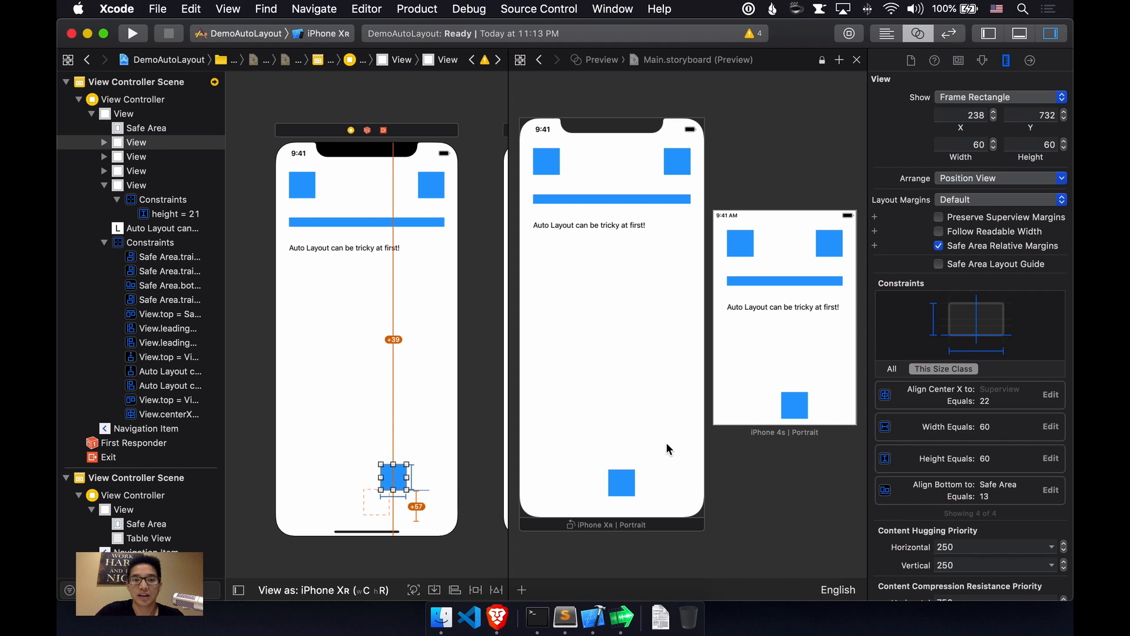
pyautogui.click(428, 449)
pyautogui.moveTo(427, 449); pyautogui.dragTo(427, 449)
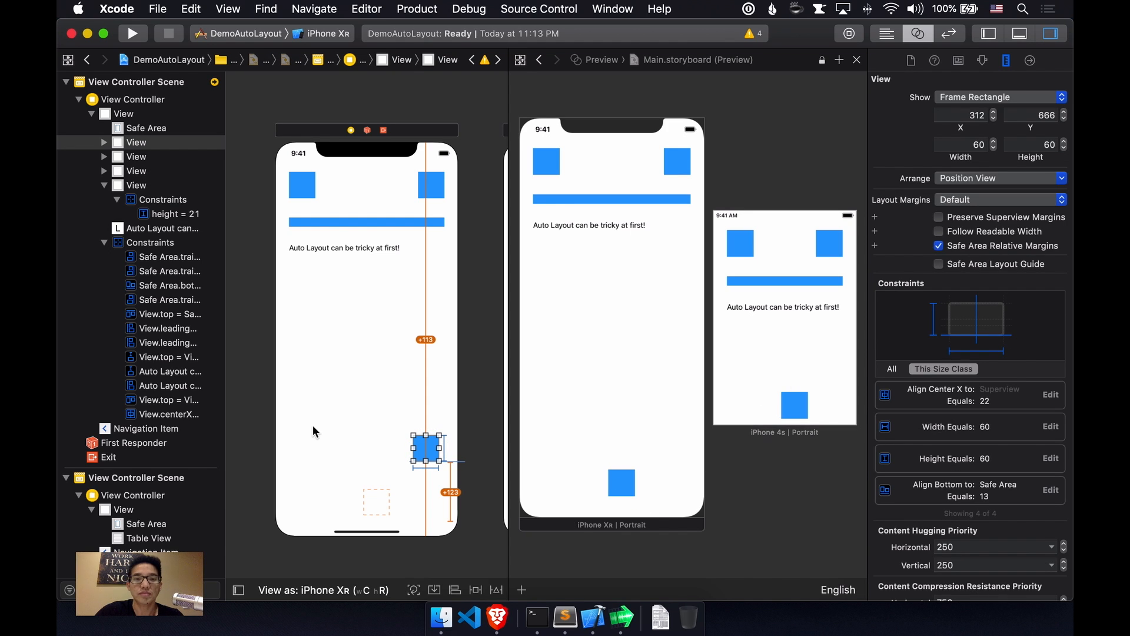
# Update the frame of the displaced blue square to match its constraints
pyautogui.click(373, 451)
pyautogui.click(427, 445)
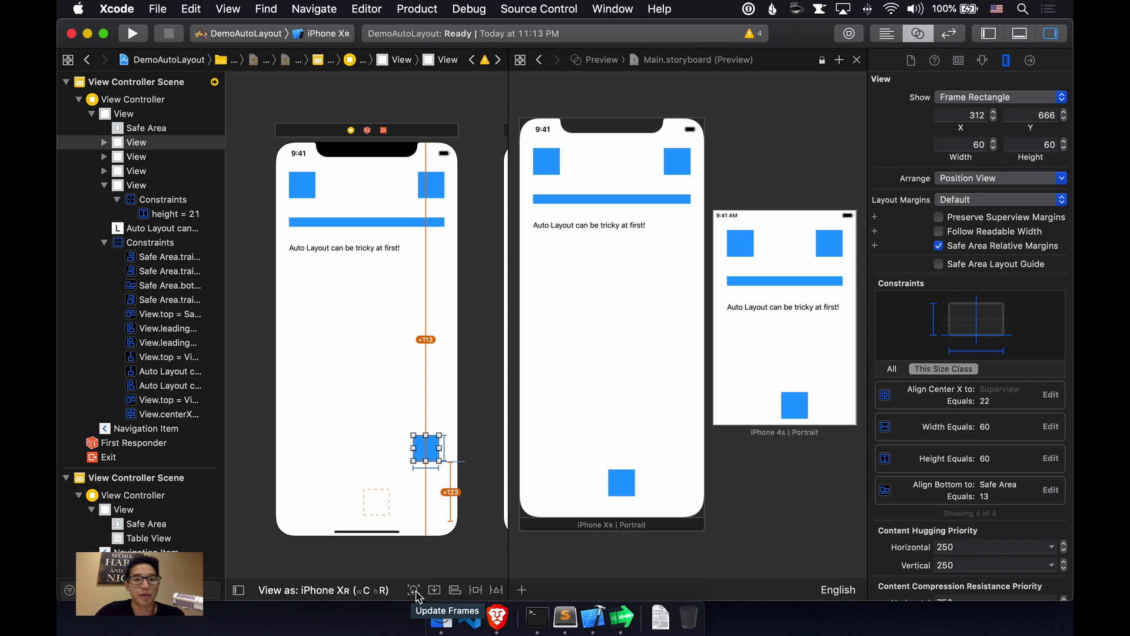
pyautogui.click(414, 590)
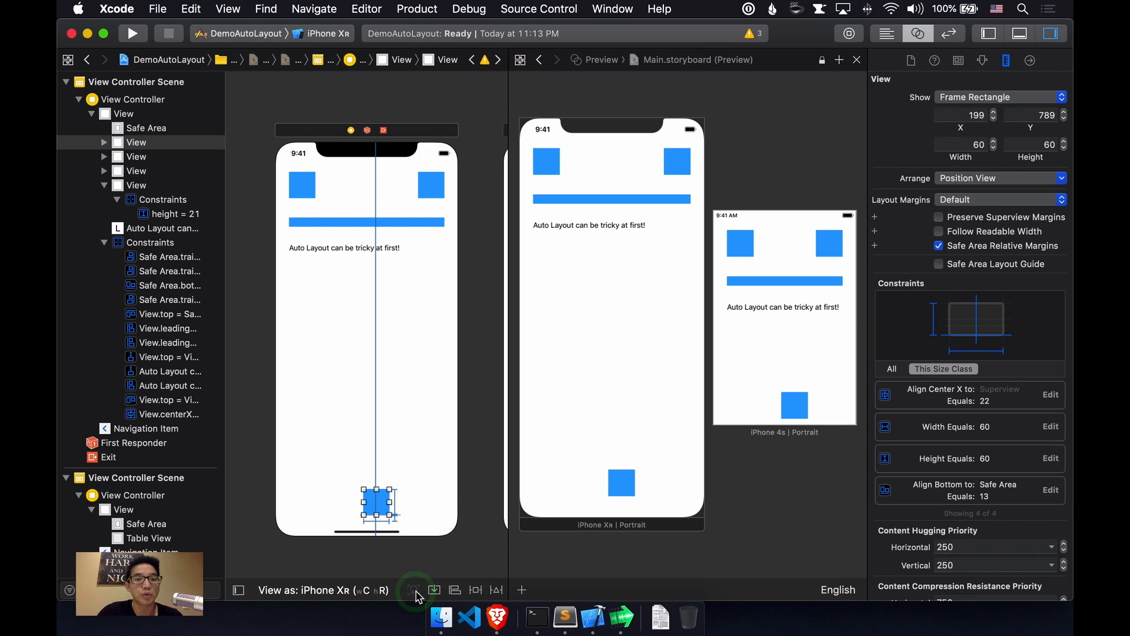
# Move the lower blue square to about X 280, Y 682 and update its constraint constants to match that position
pyautogui.moveTo(383, 495); pyautogui.dragTo(417, 454)
pyautogui.click(497, 590)
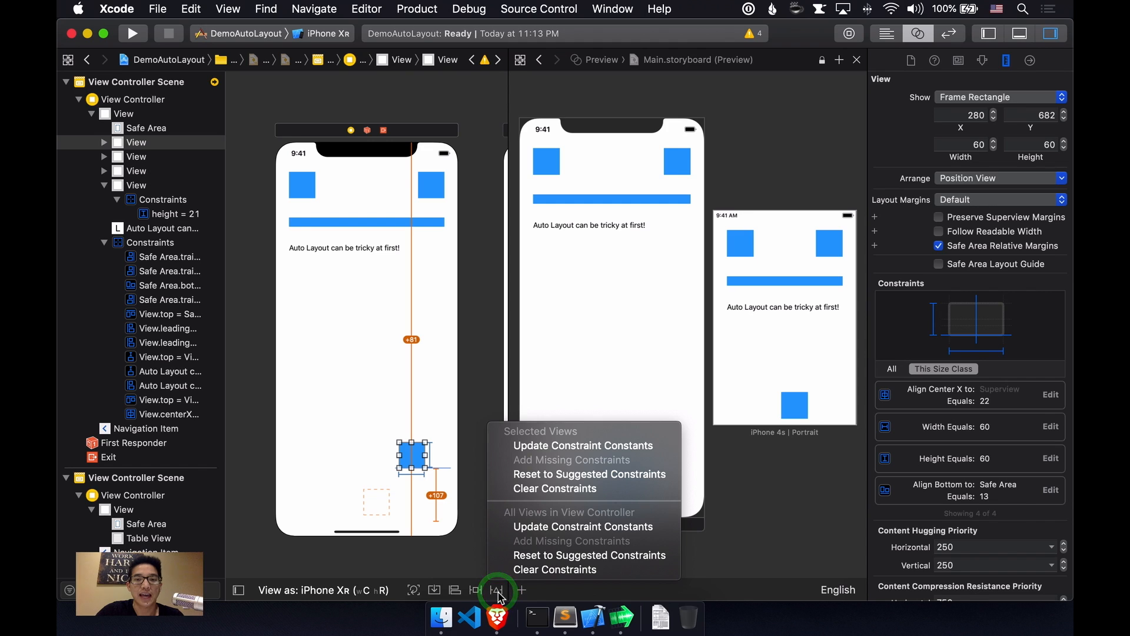
pyautogui.click(585, 443)
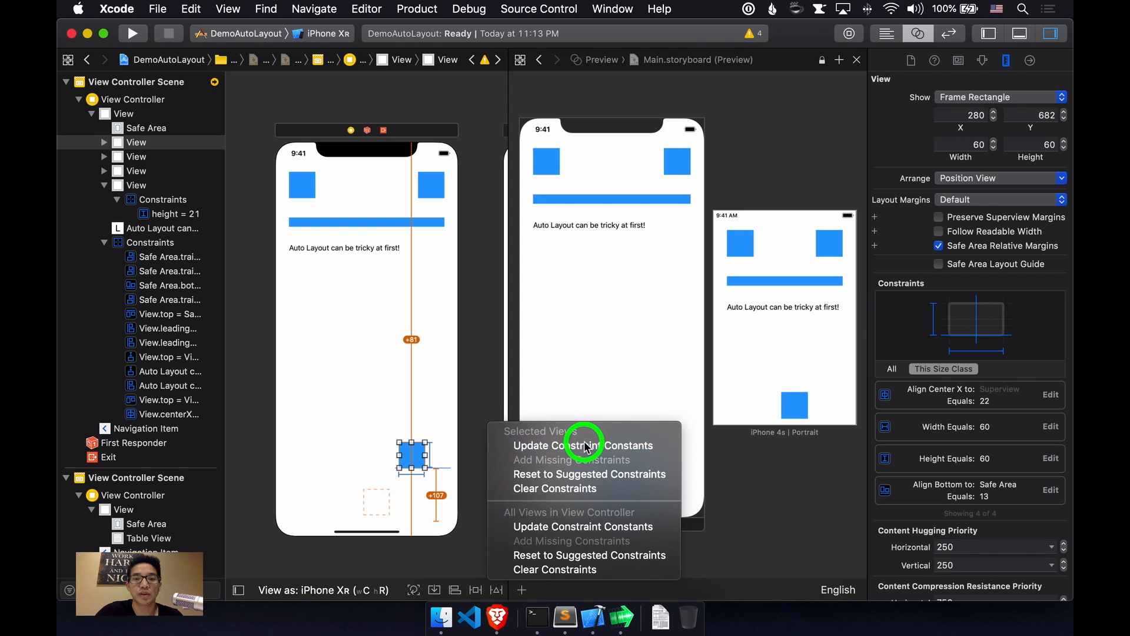
# Inspect the constants of the lower blue square's bottom alignment and Center X alignment constraints
pyautogui.click(430, 486)
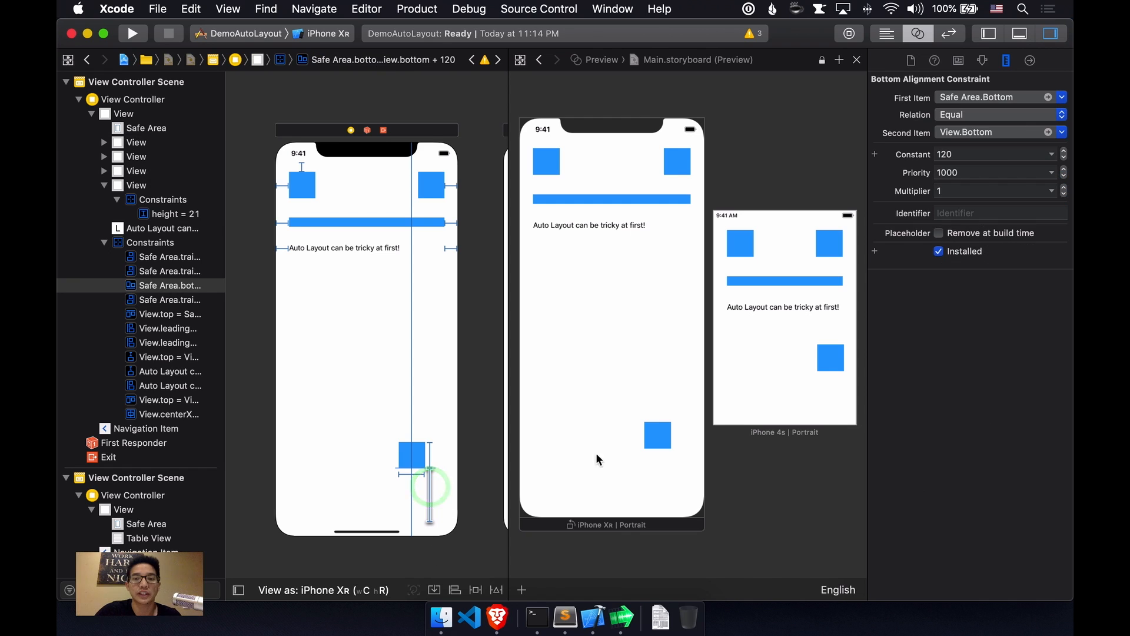
pyautogui.click(411, 395)
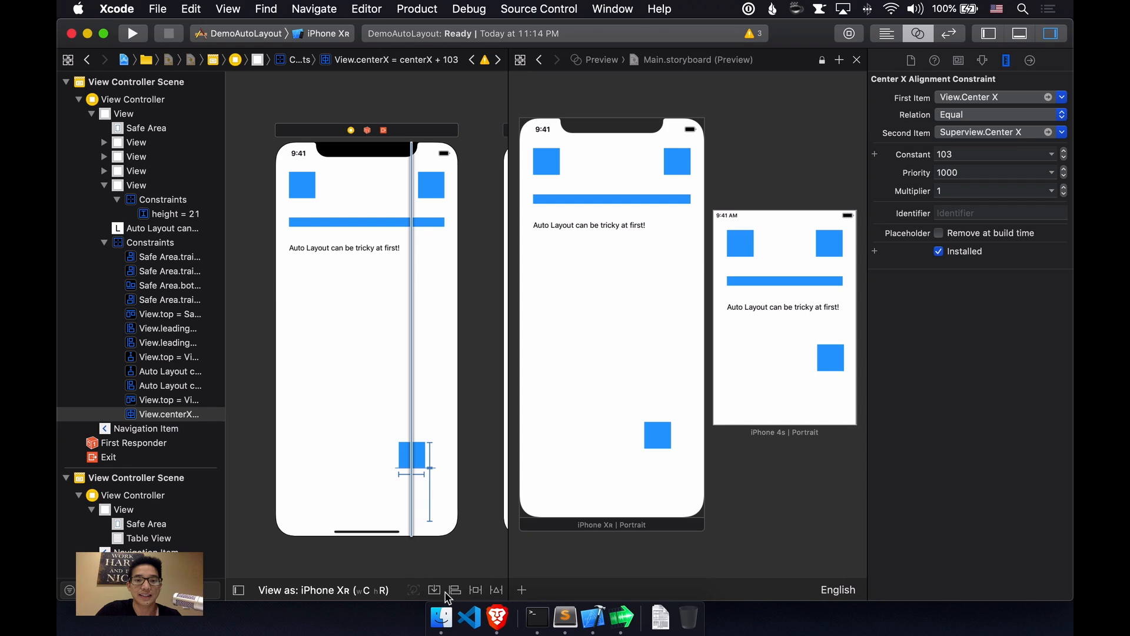
# Review the available options for resolving Auto Layout issues without applying any, and clear the canvas selection
pyautogui.click(498, 591)
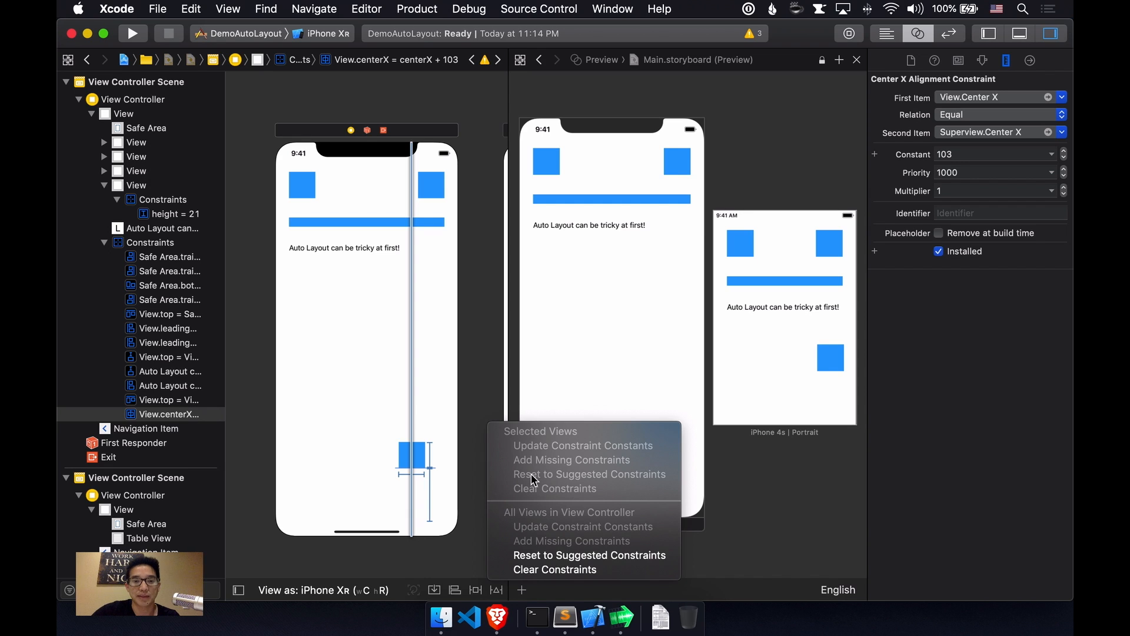
pyautogui.click(468, 412)
pyautogui.click(468, 412)
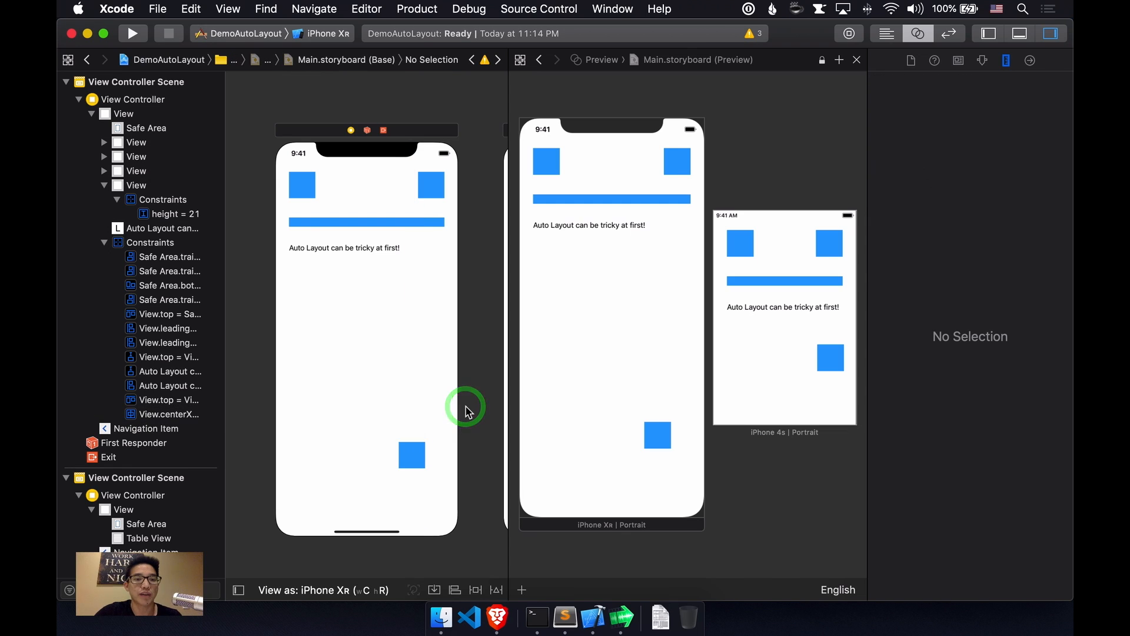